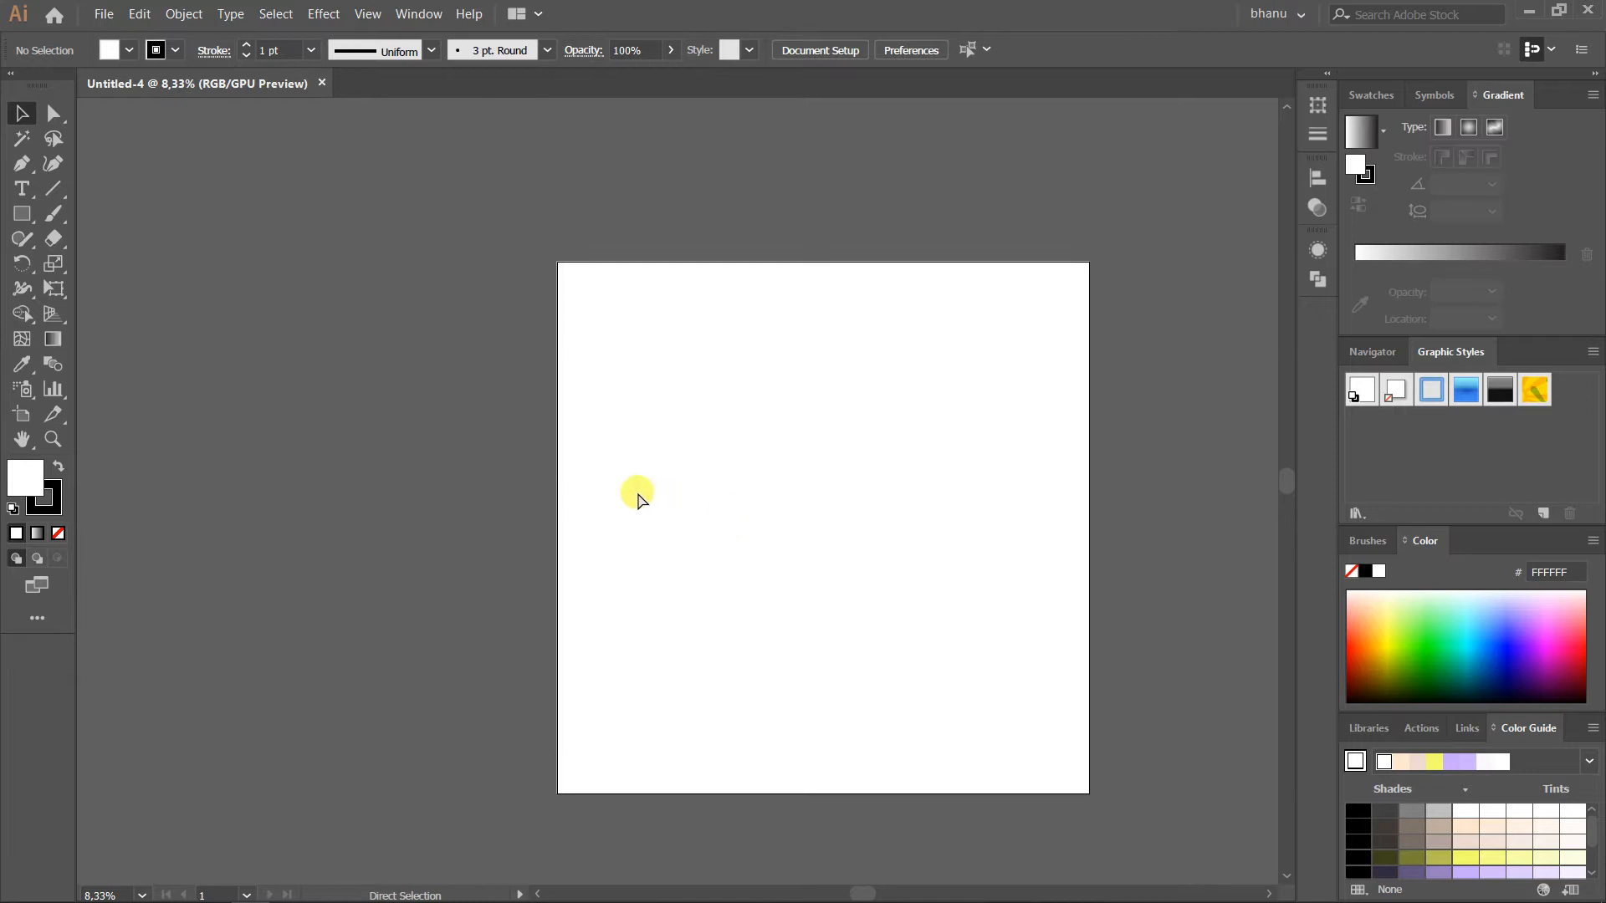
Move the placed rose.JPG image off the artboard onto the empty canvas beside it and embed it in the document
click(24, 126)
drag(653, 469, 555, 339)
drag(666, 508, 373, 275)
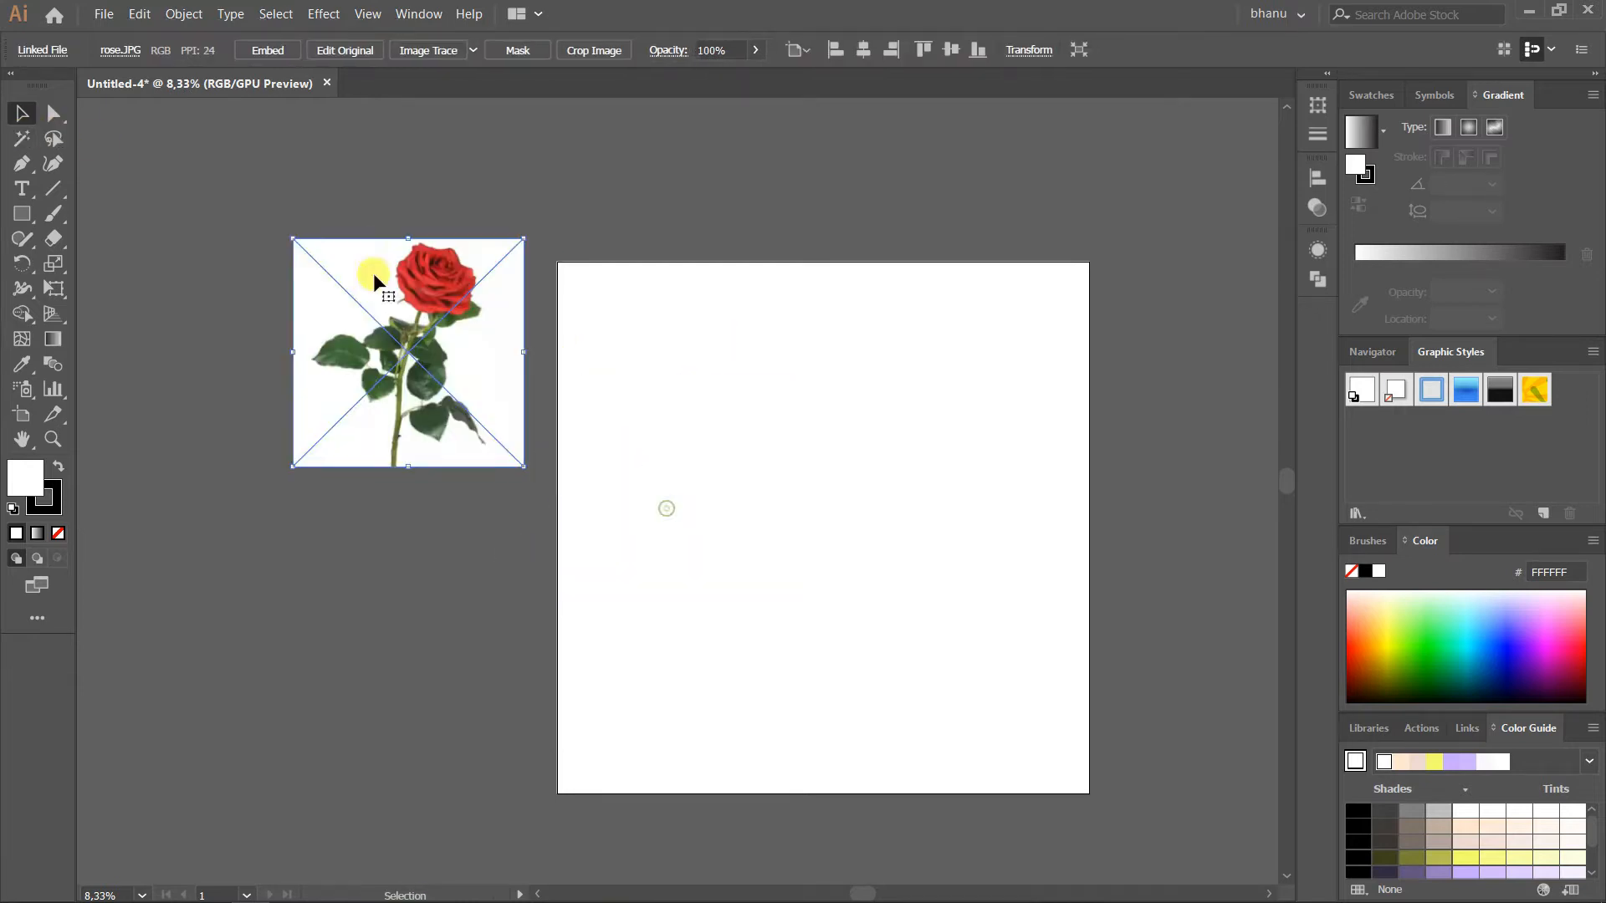
click(283, 50)
Enlarge the embedded rose image slightly and reposition it beside the artboard
scroll(519, 230, up, 1)
drag(525, 583, 553, 629)
drag(482, 508, 446, 513)
click(563, 495)
scroll(450, 448, down, 2)
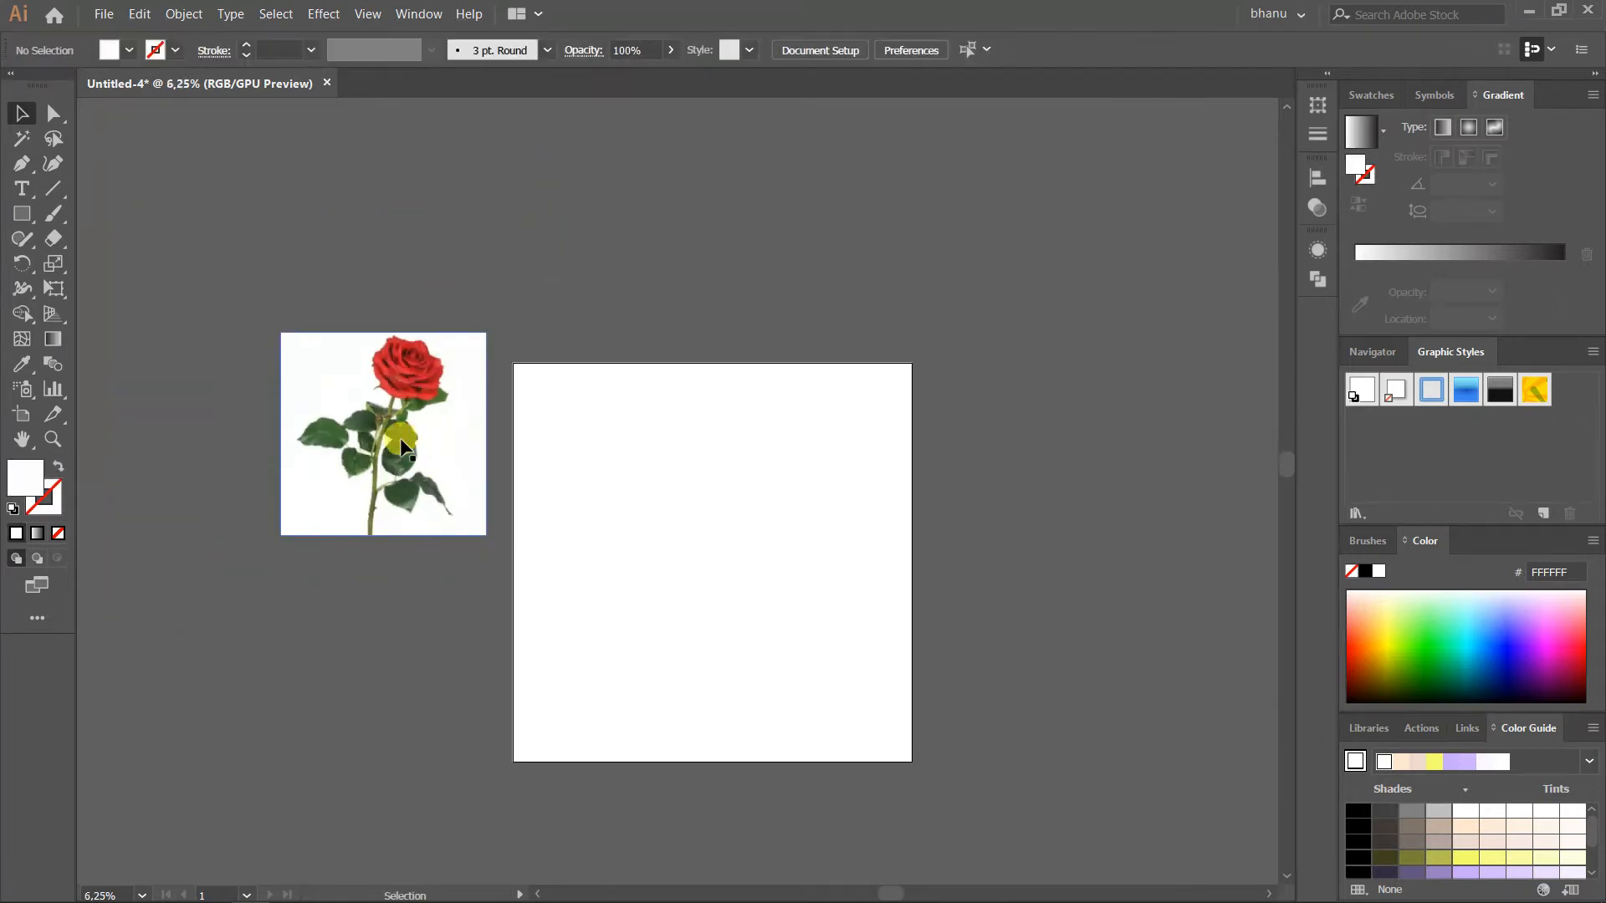
Duplicate the rose image onto the artboard and convert the copy with Image Trace
drag(347, 438, 669, 529)
scroll(666, 485, up, 1)
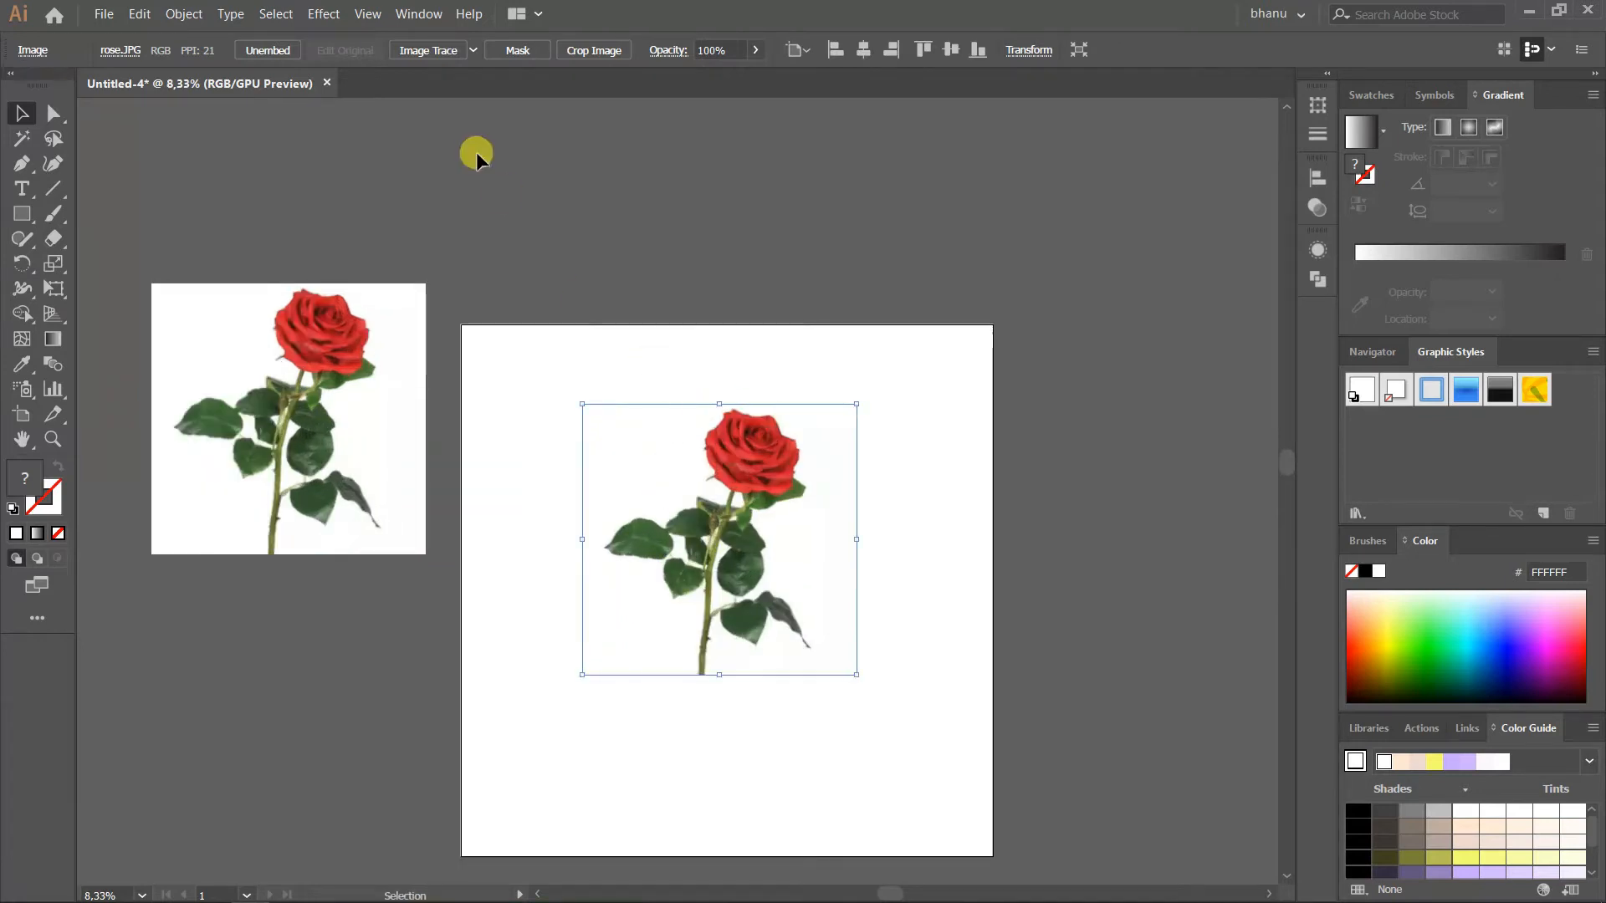
click(474, 52)
click(471, 52)
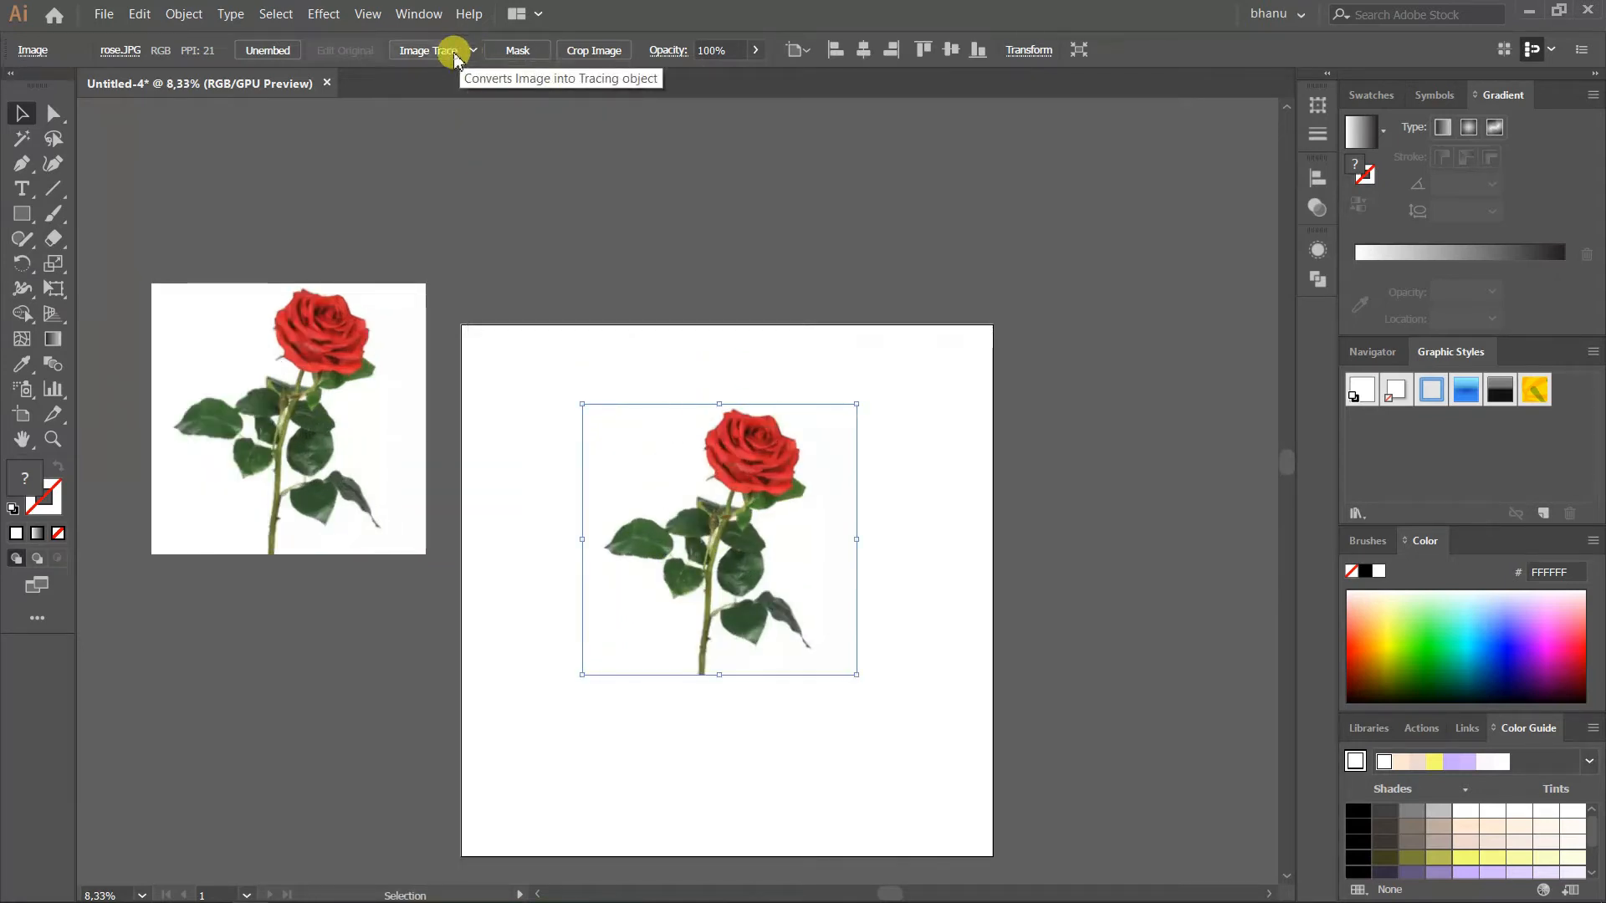
click(437, 50)
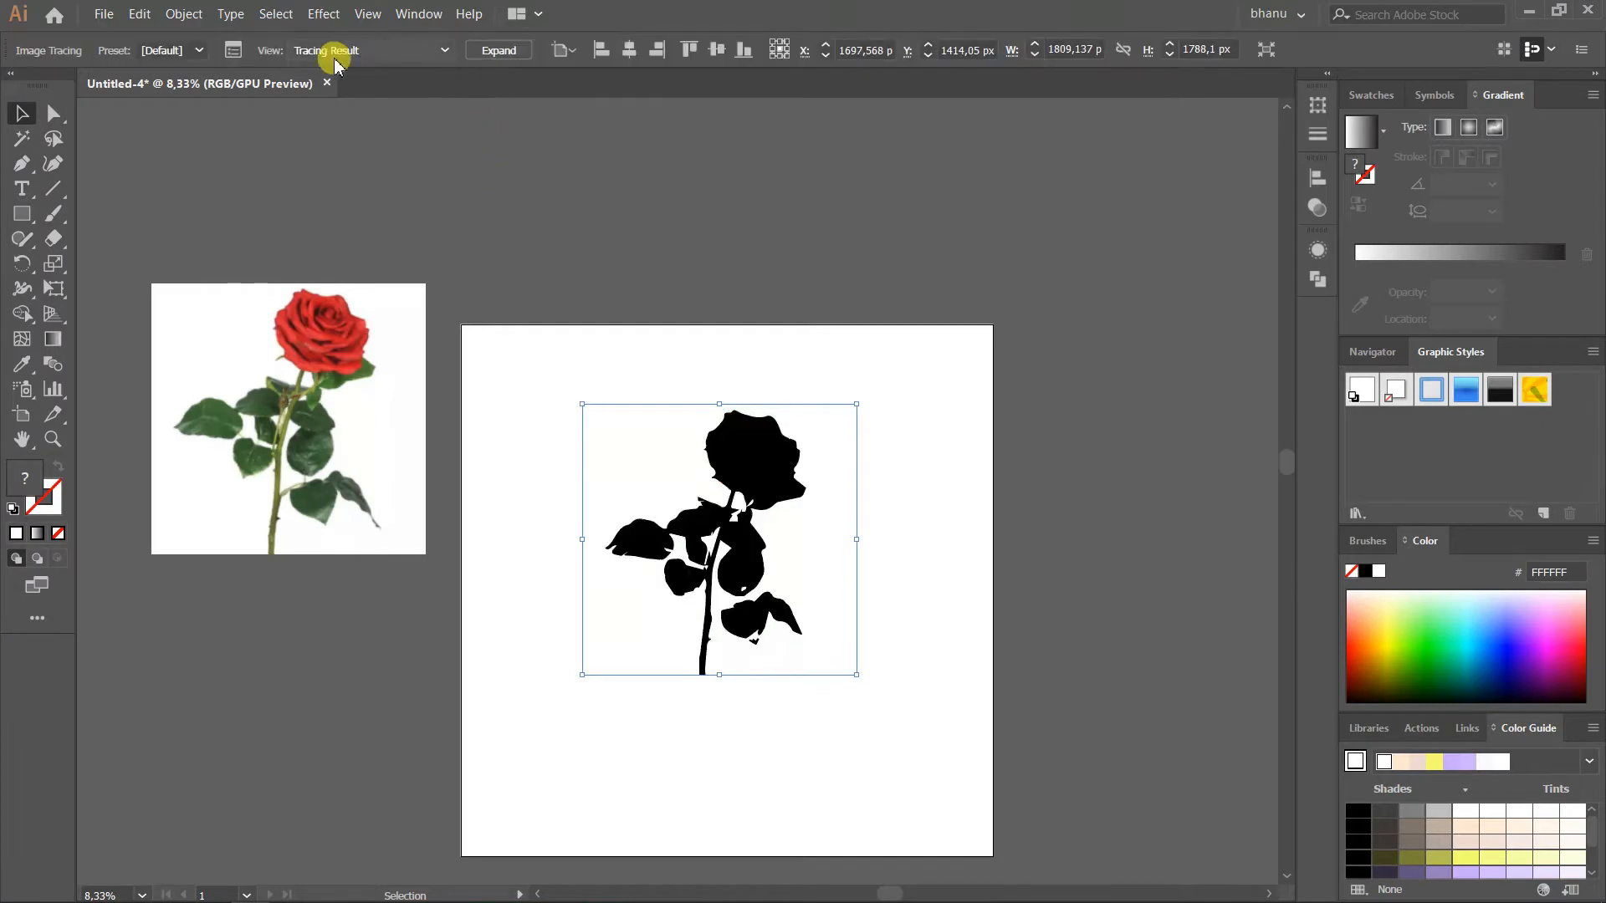
Trace the rose copy with the 6 Colors preset, keeping 6 colors, and expand the tracing into paths
click(233, 50)
click(1275, 535)
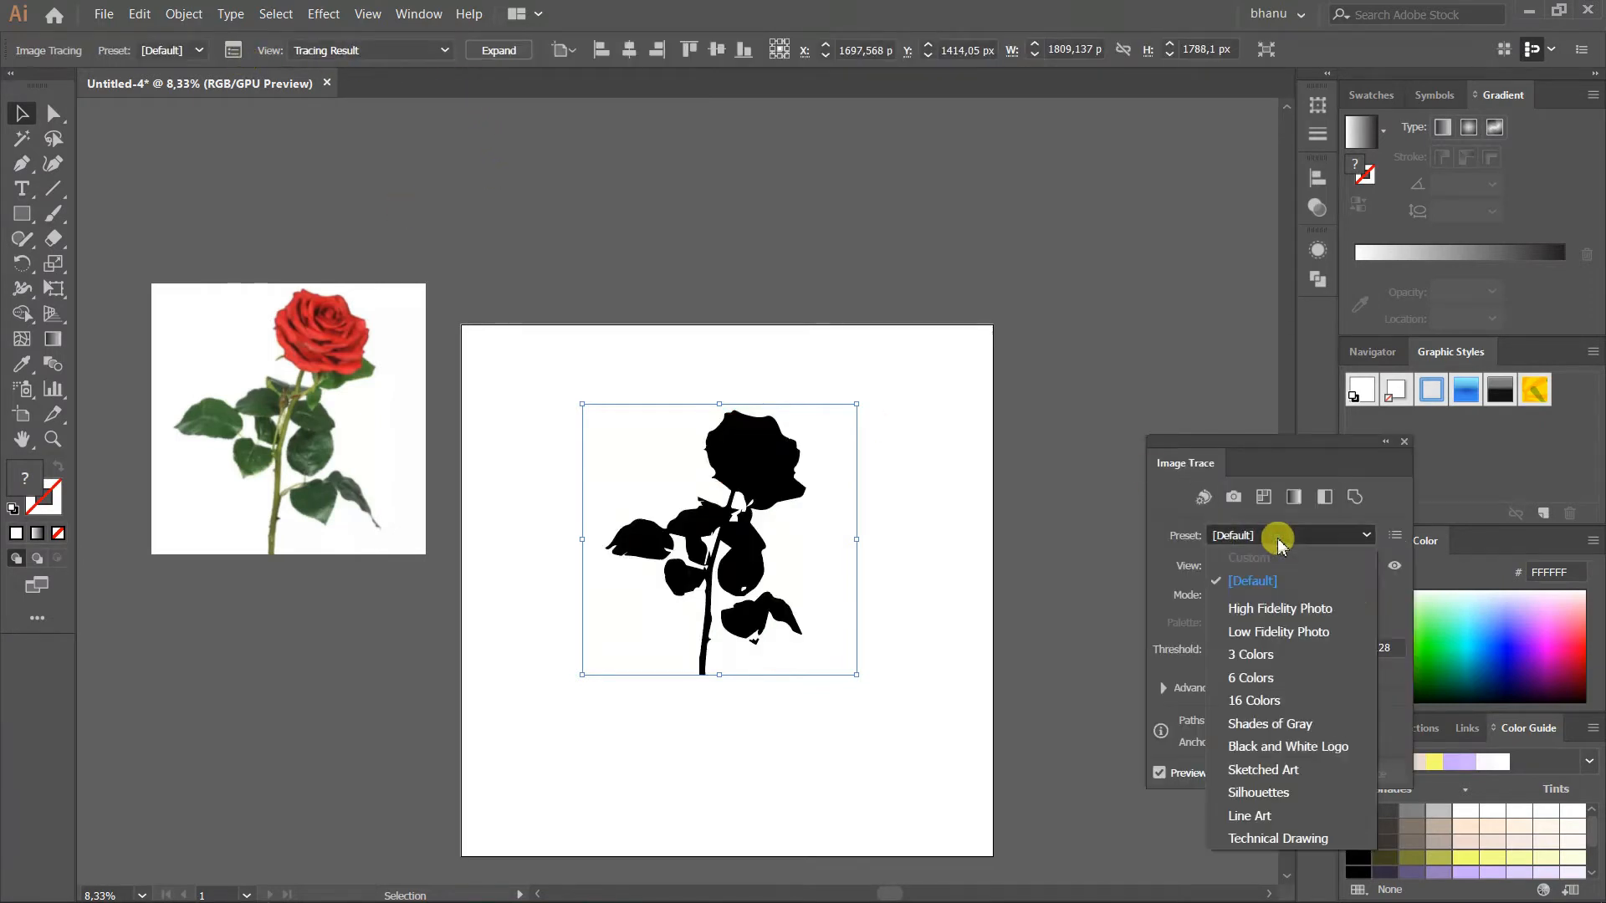
click(1276, 679)
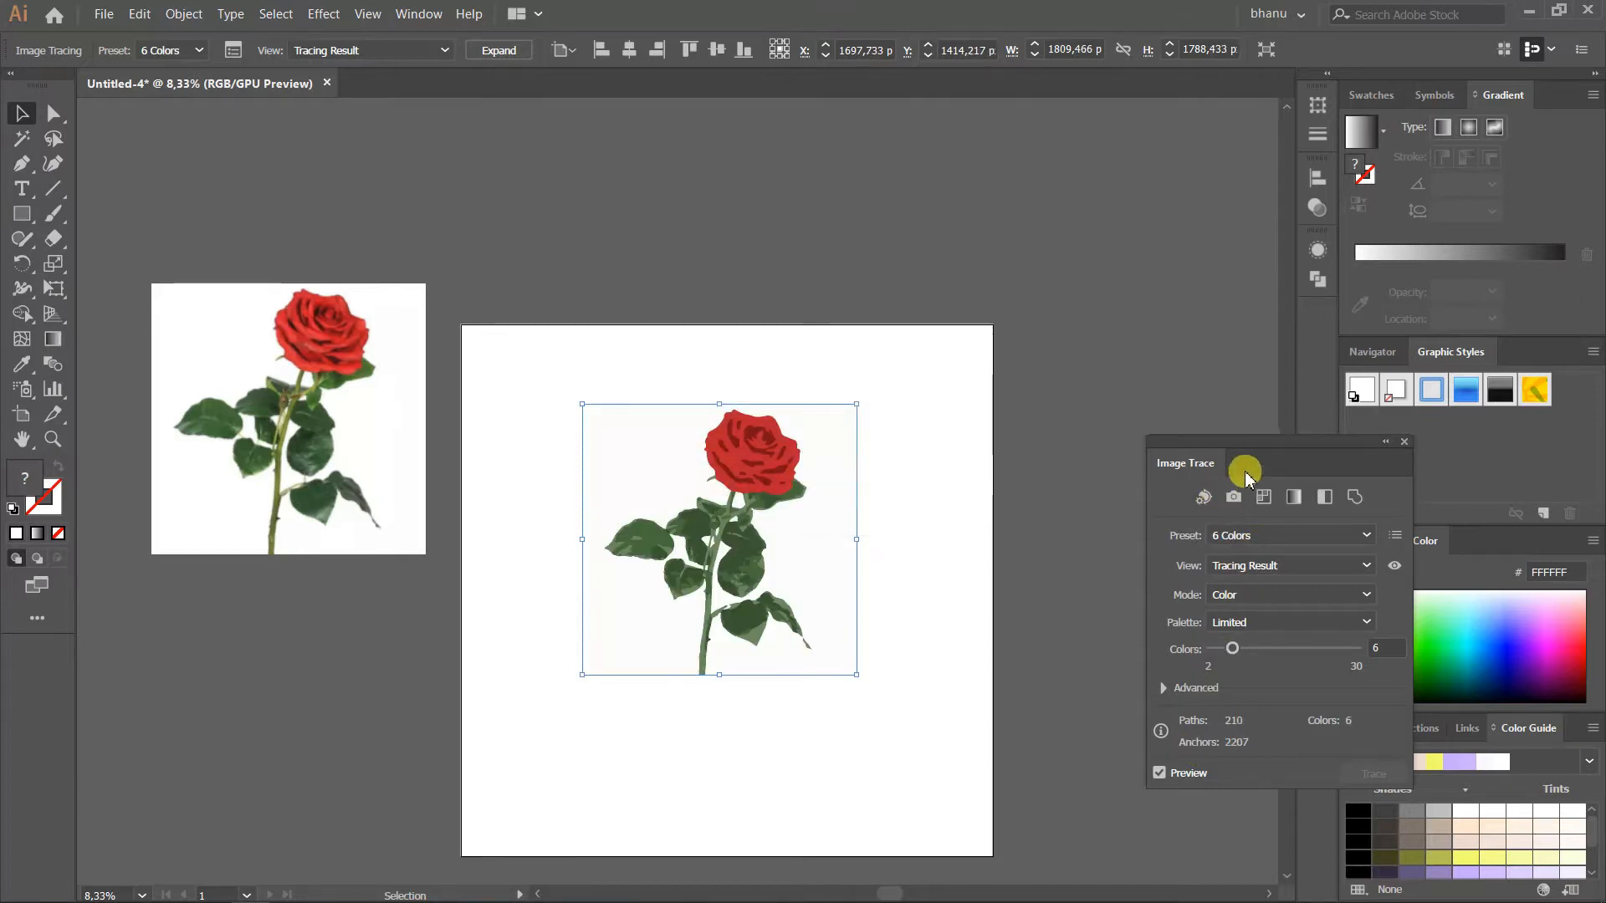
click(1235, 651)
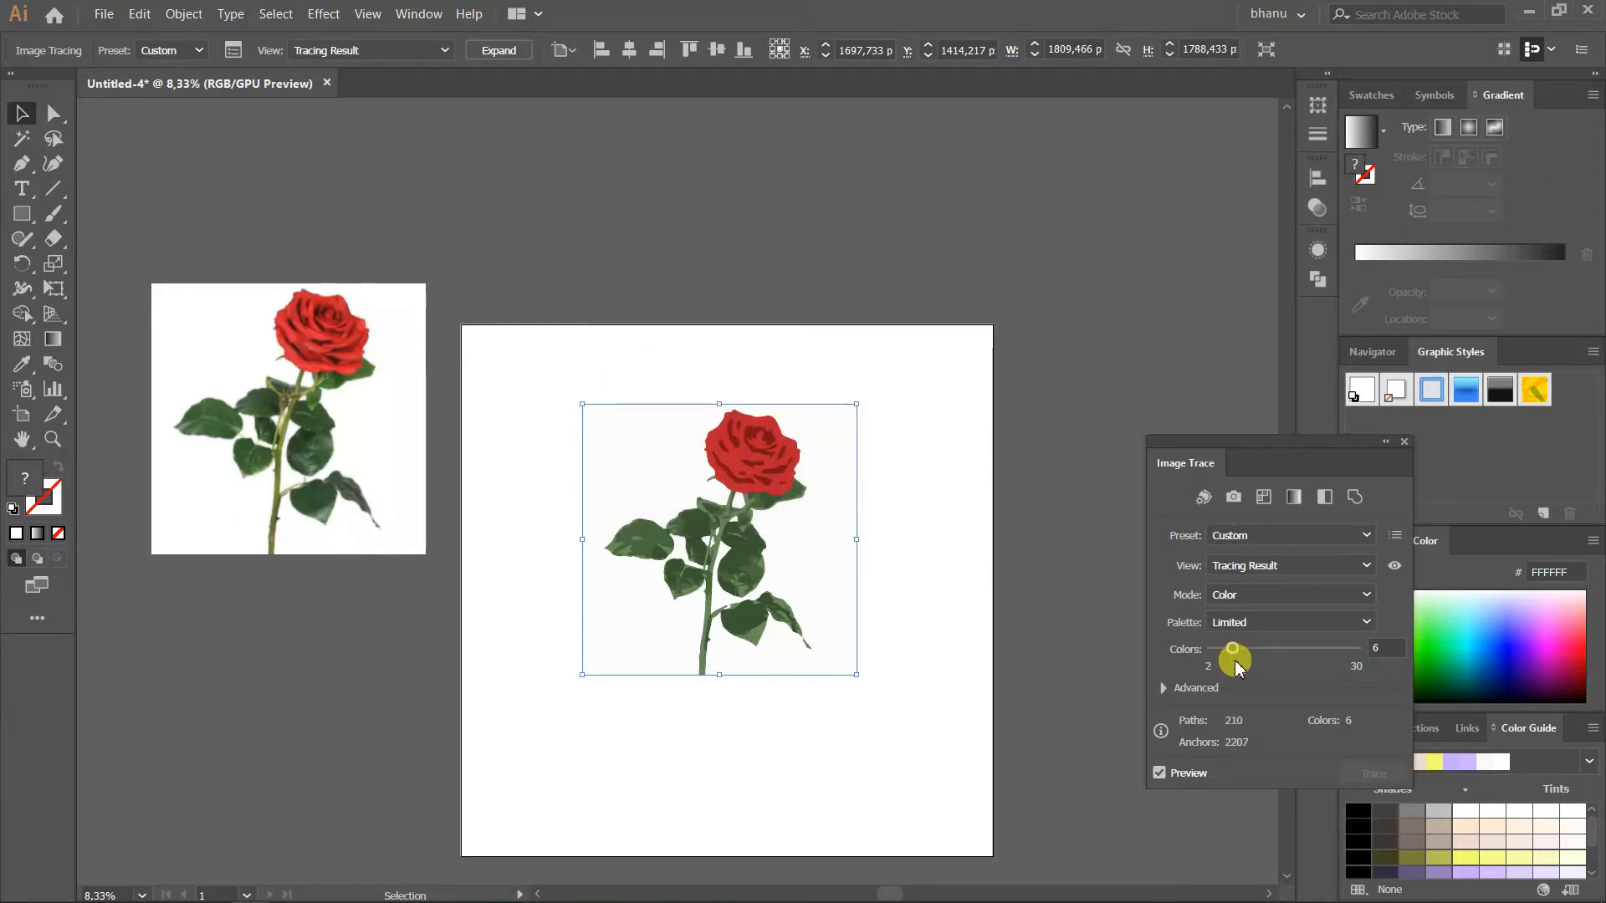
click(498, 50)
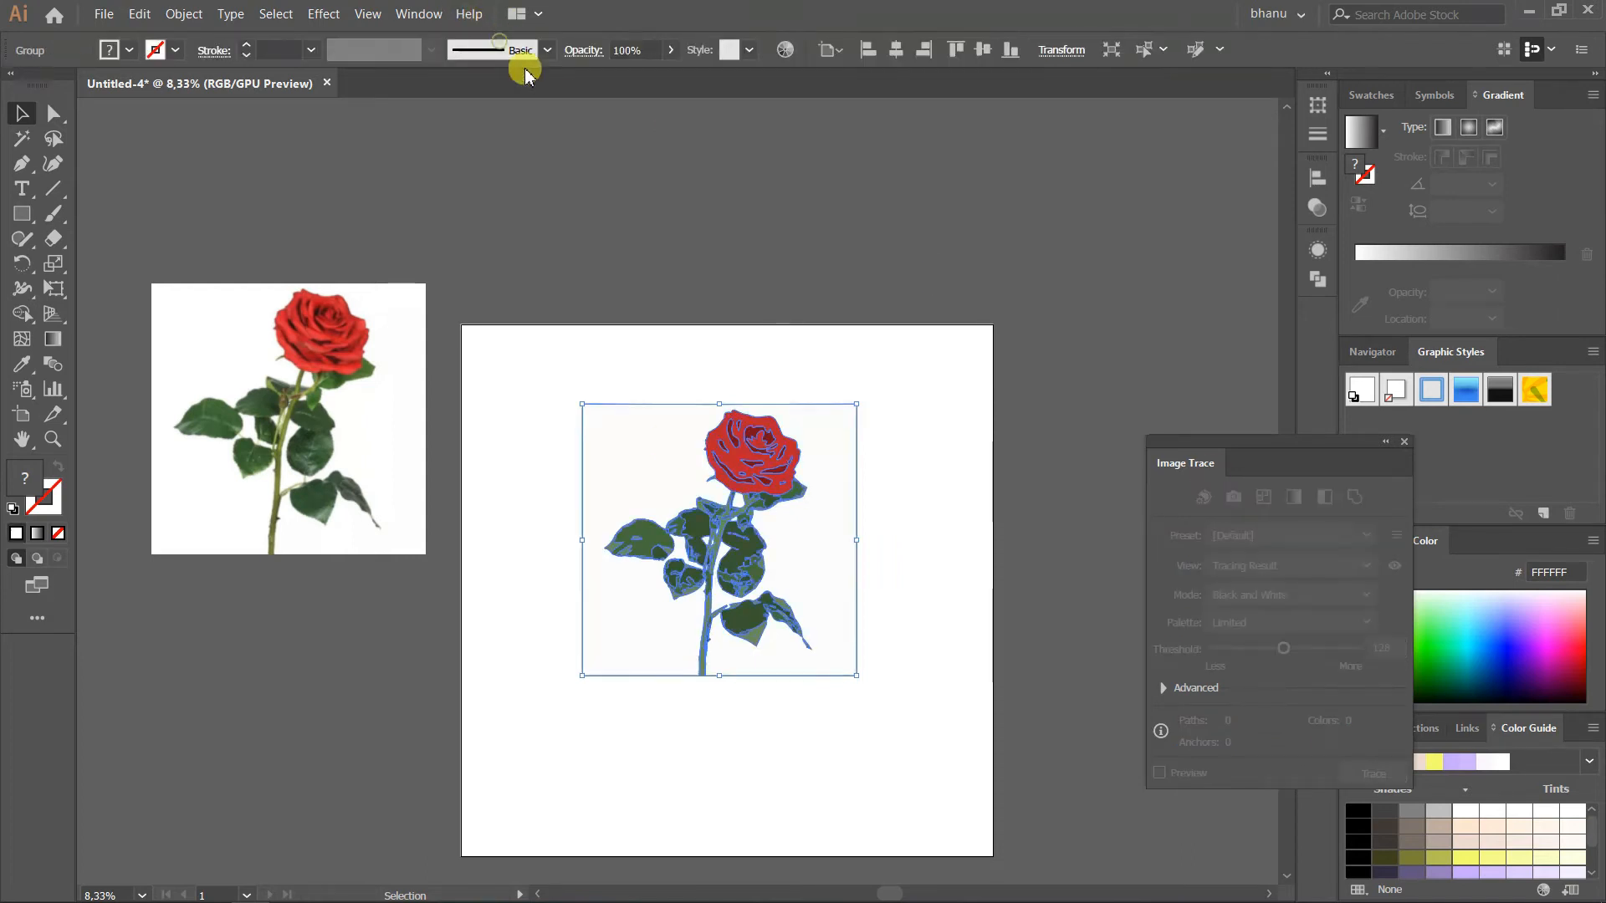
Scale the expanded rose group down and position it near the middle of the artboard
drag(1236, 440, 1360, 469)
click(873, 465)
scroll(710, 507, up, 1)
click(713, 525)
scroll(710, 524, down, 1)
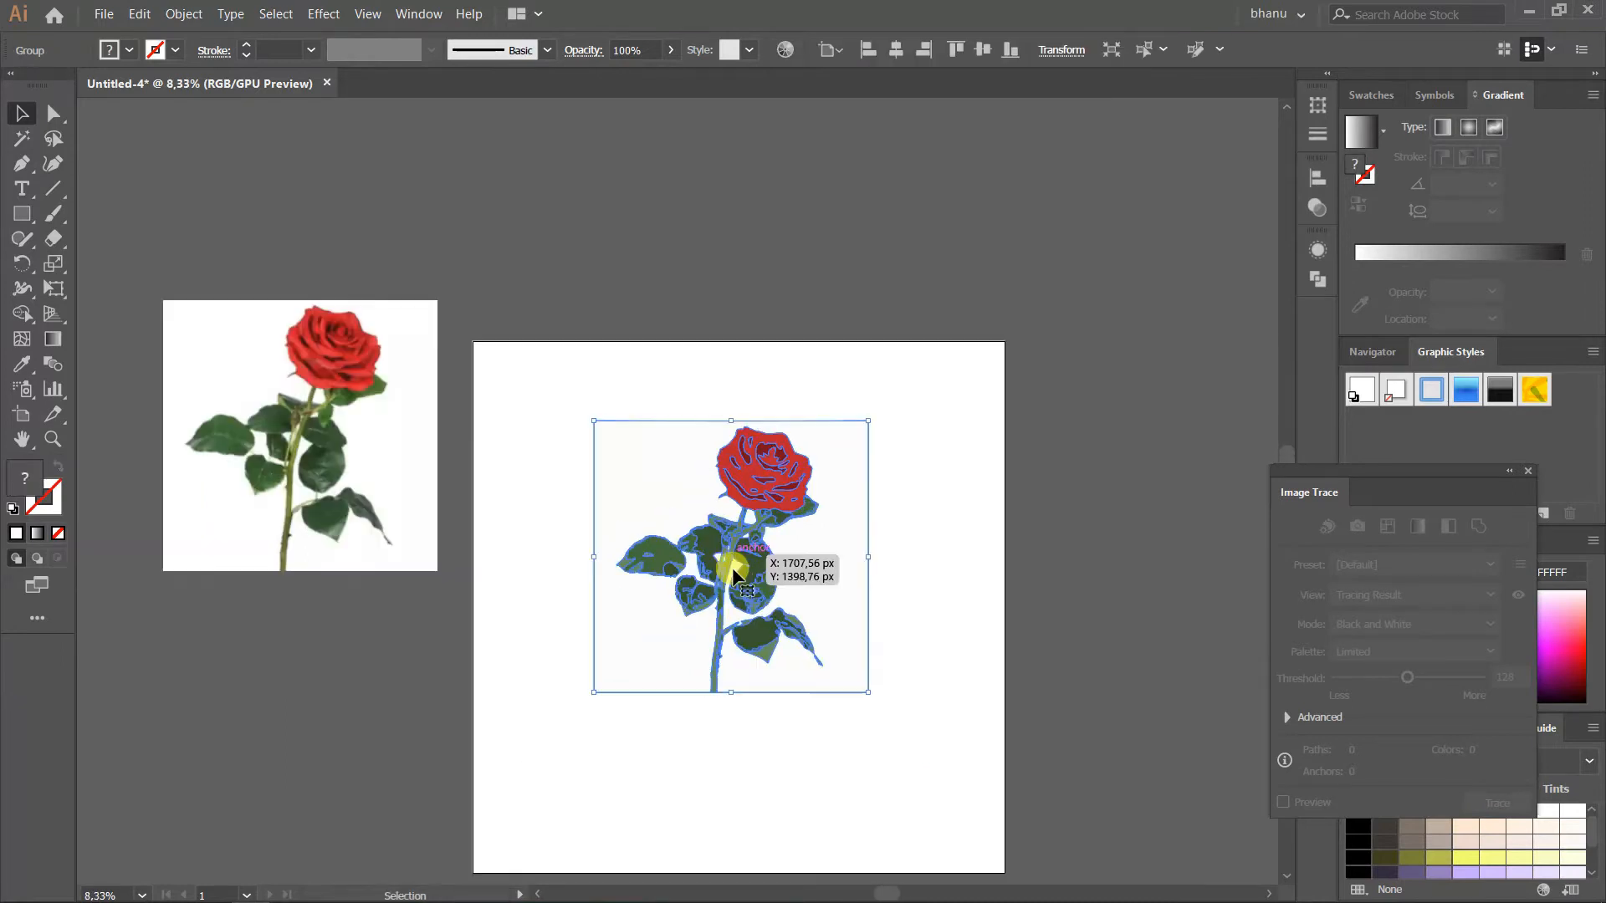
drag(868, 692, 896, 735)
mouse_move(727, 630)
mouse_down()
mouse_move(736, 614)
mouse_move(765, 643)
mouse_up()
click(953, 741)
click(863, 669)
drag(936, 744, 877, 687)
click(921, 714)
Copy the traced rose group and paste a second rose into the document
click(778, 569)
key(ctrl)
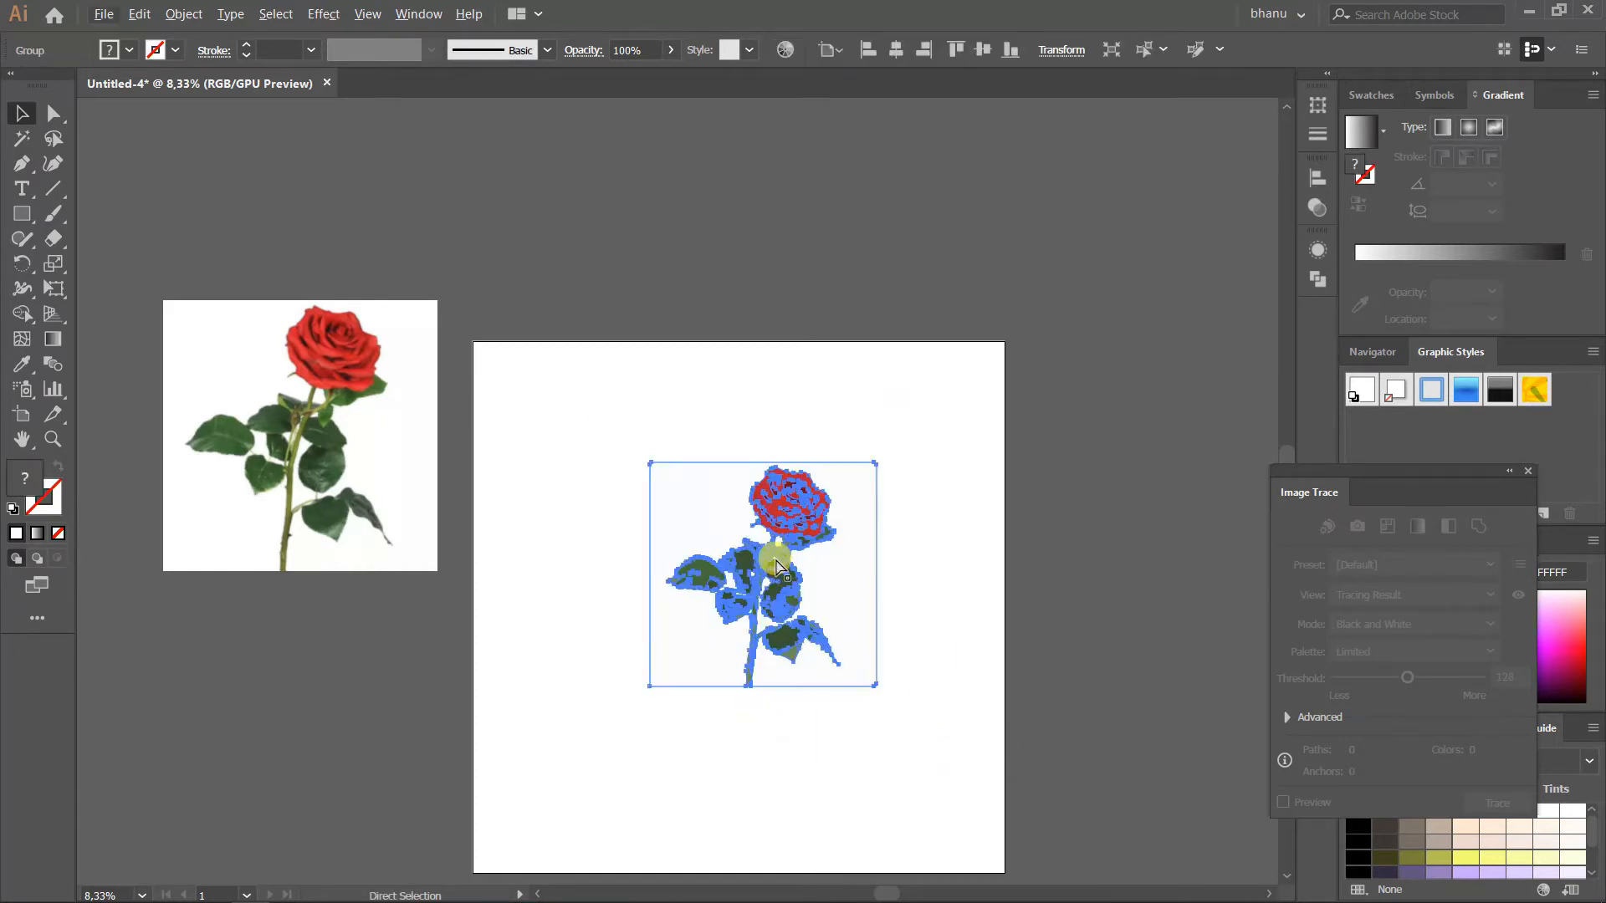
right_click(774, 557)
click(755, 562)
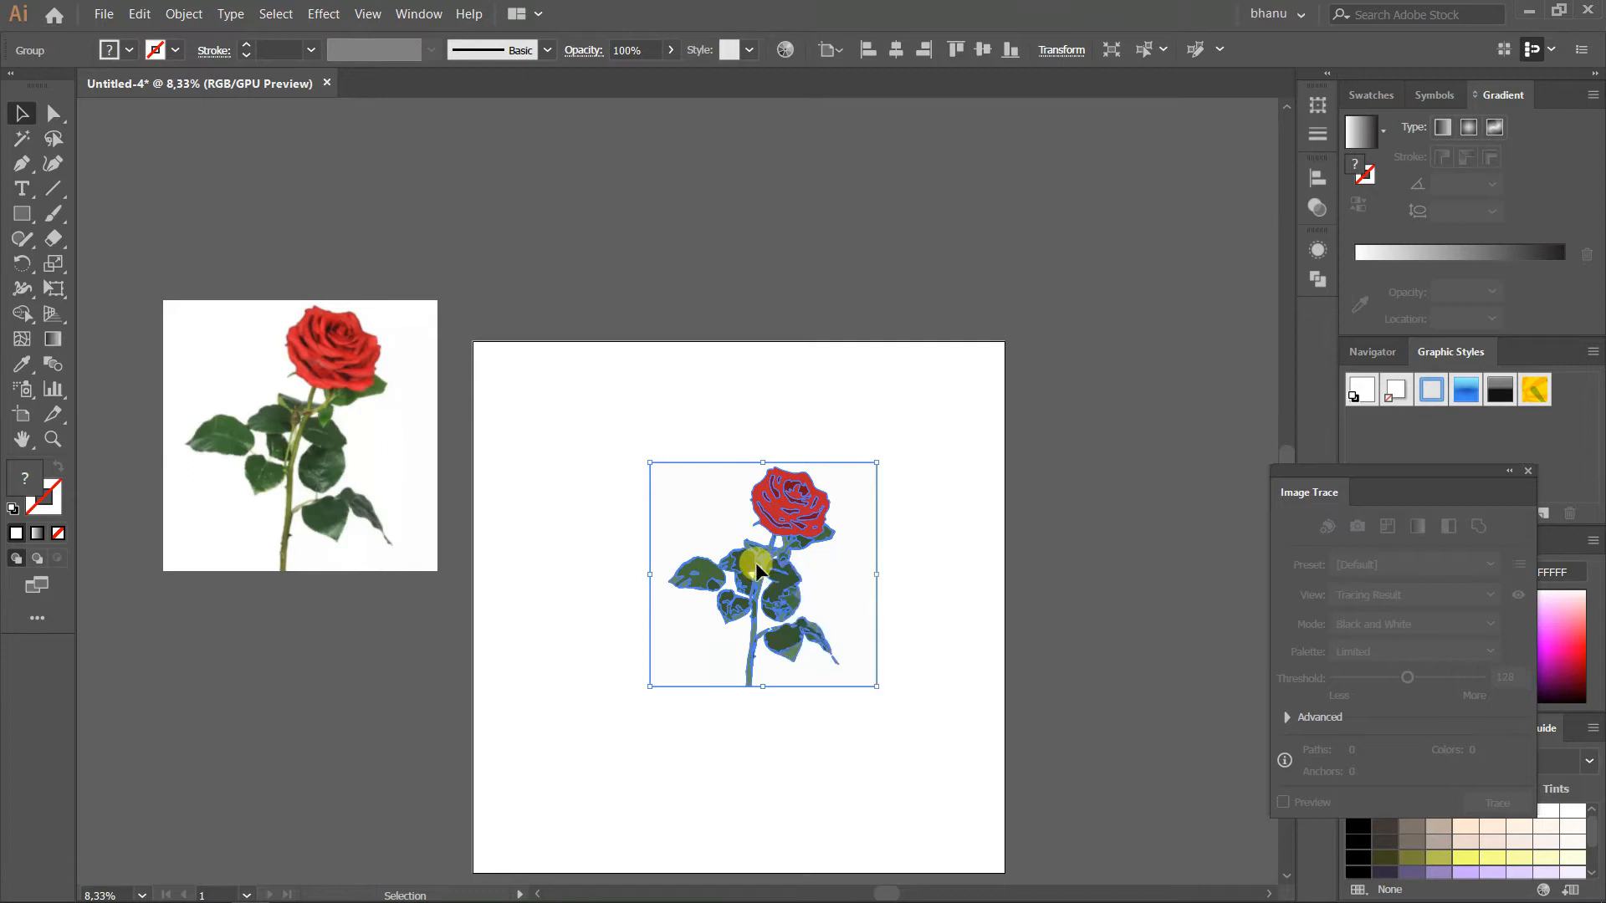
click(140, 15)
click(196, 102)
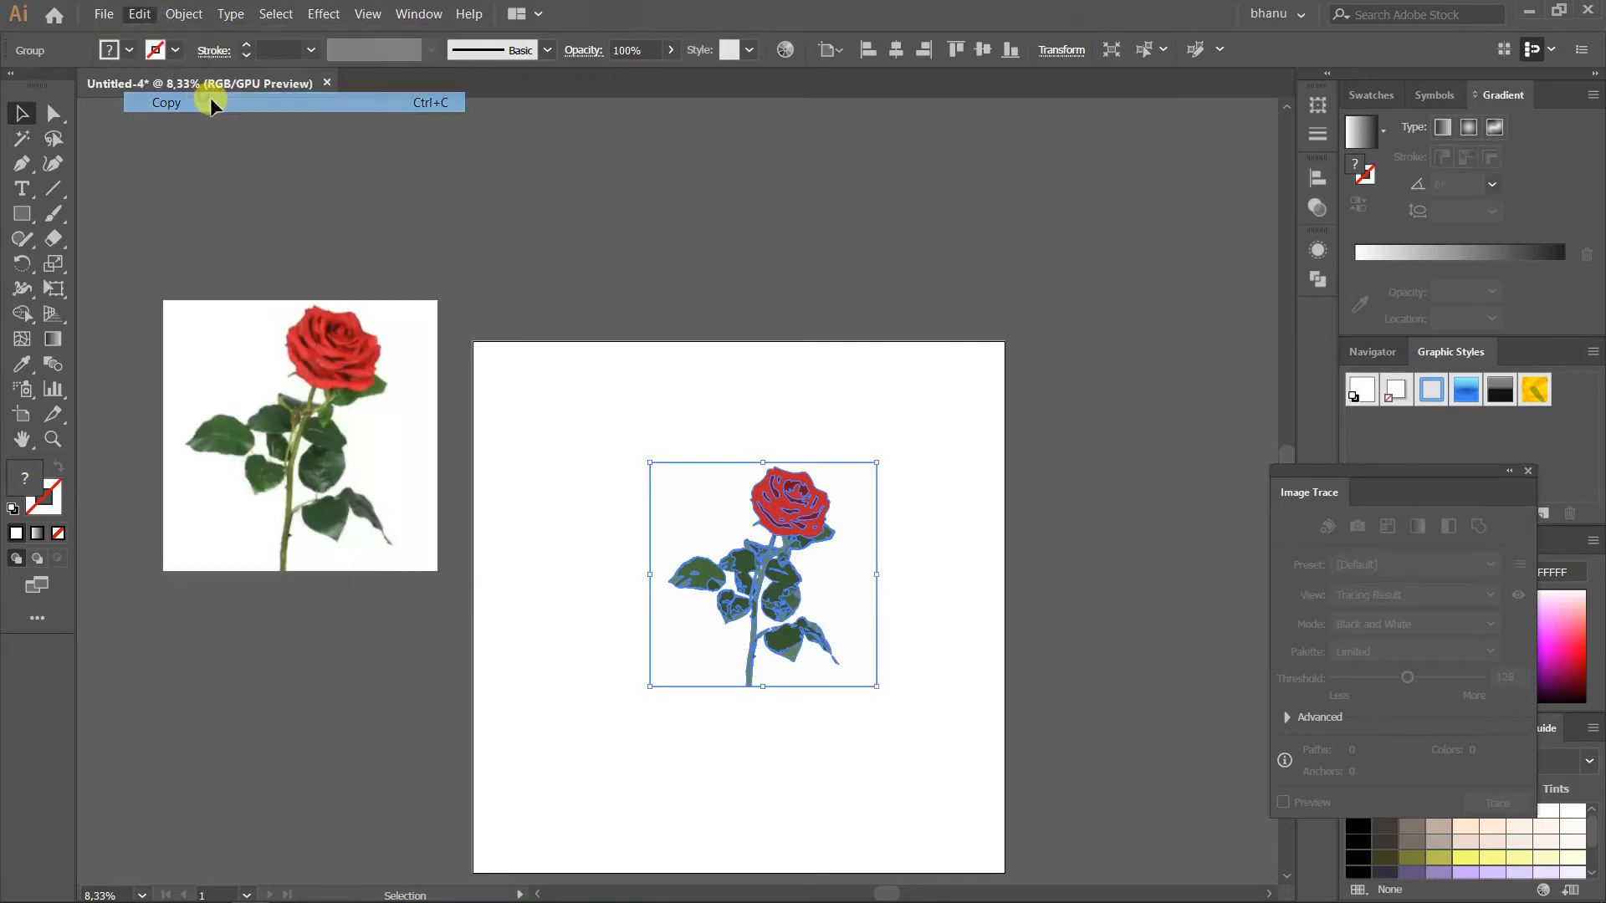
click(140, 14)
click(208, 123)
Rotate the pasted rose counter-clockwise and move it so it overlaps the first traced rose
scroll(698, 506, up, 1)
click(689, 510)
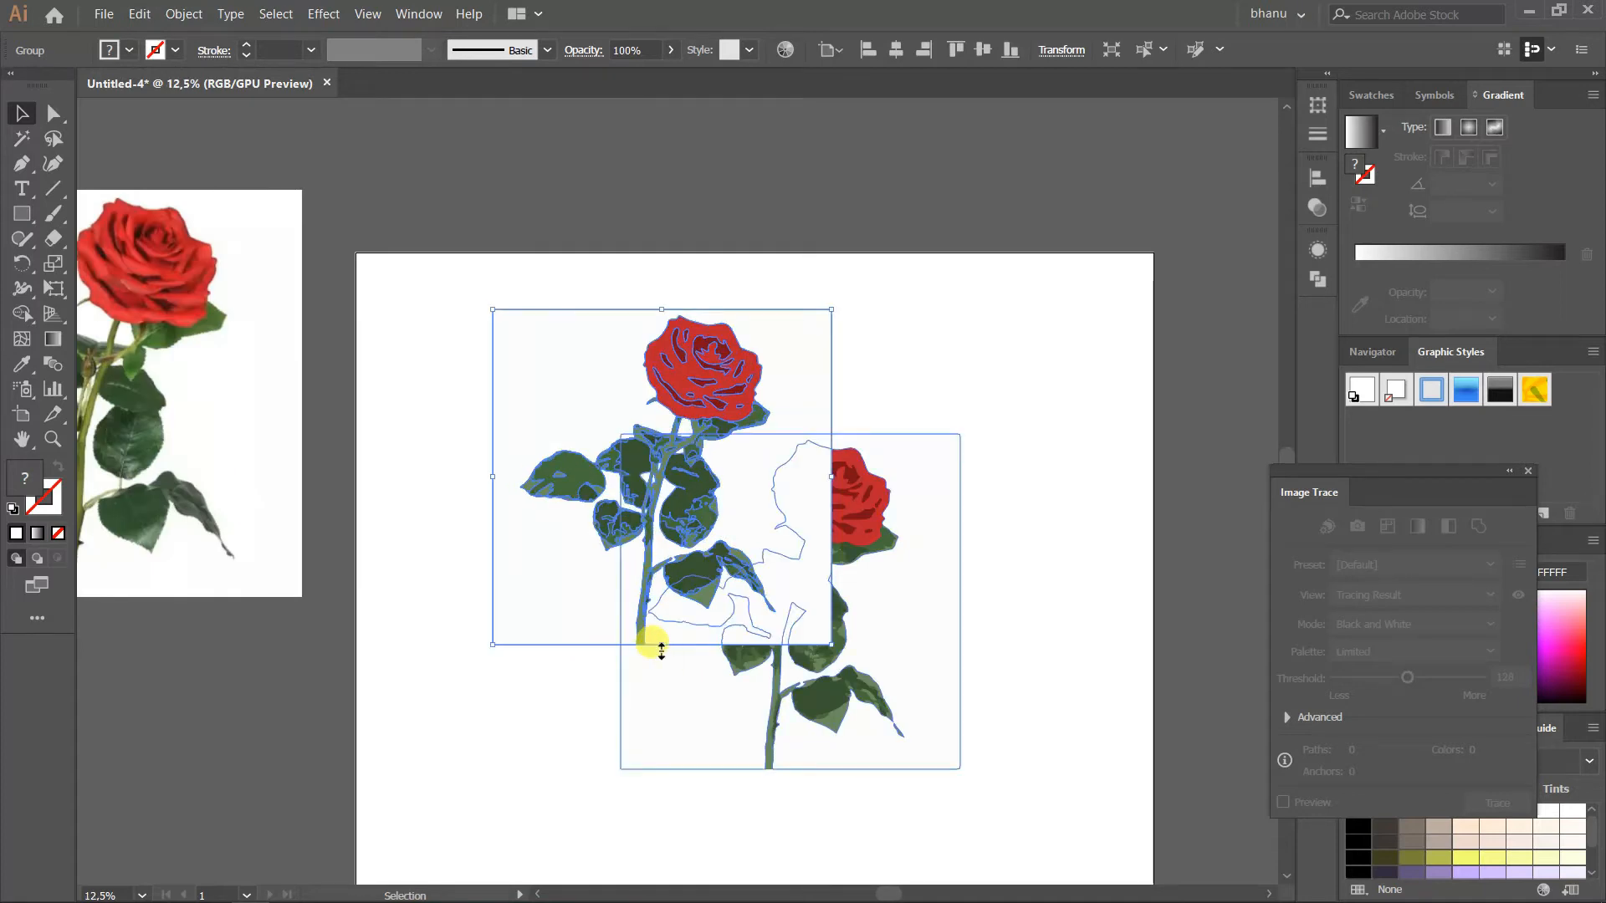
drag(658, 652, 736, 657)
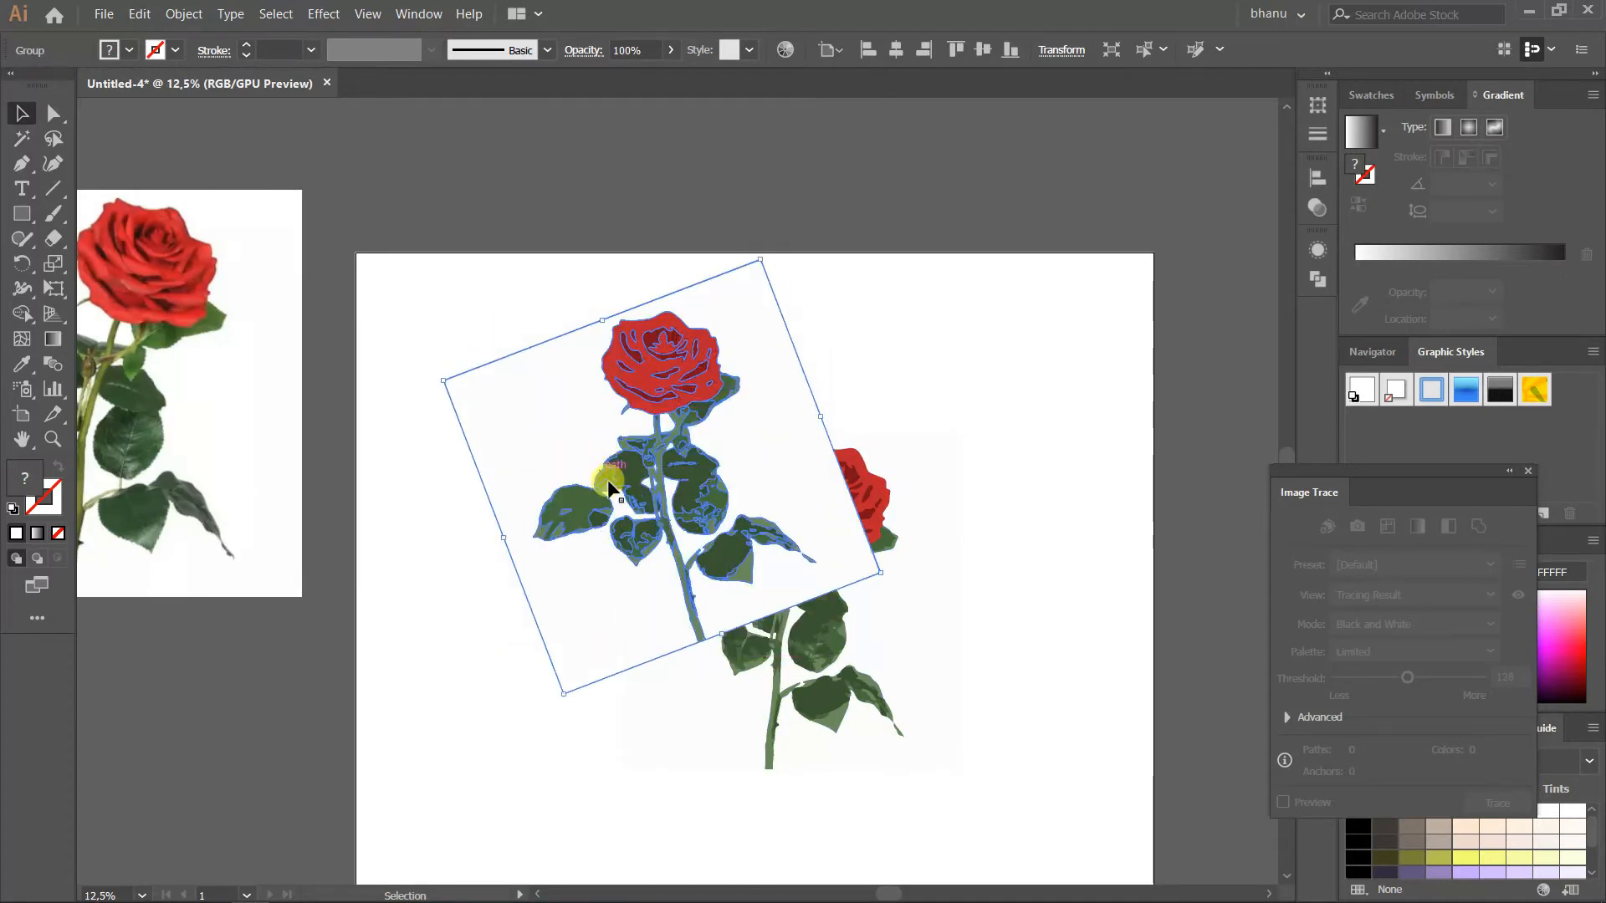
drag(602, 466, 672, 580)
Delete the white background shapes behind both traced roses with the Direct Selection tool
drag(1077, 443, 728, 539)
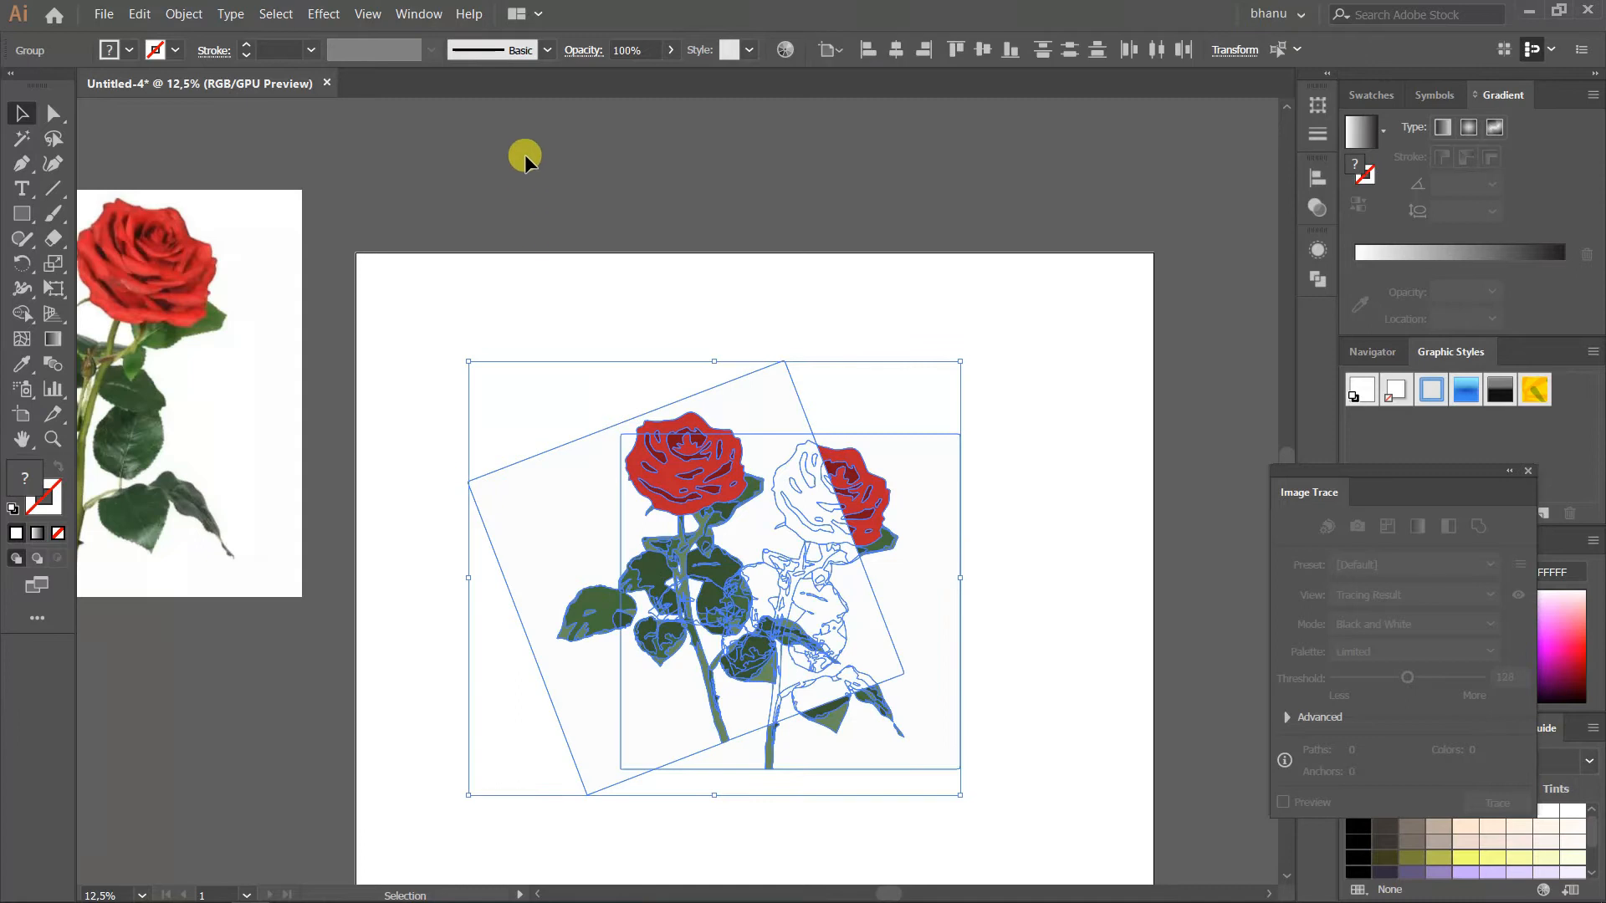
click(619, 164)
click(889, 473)
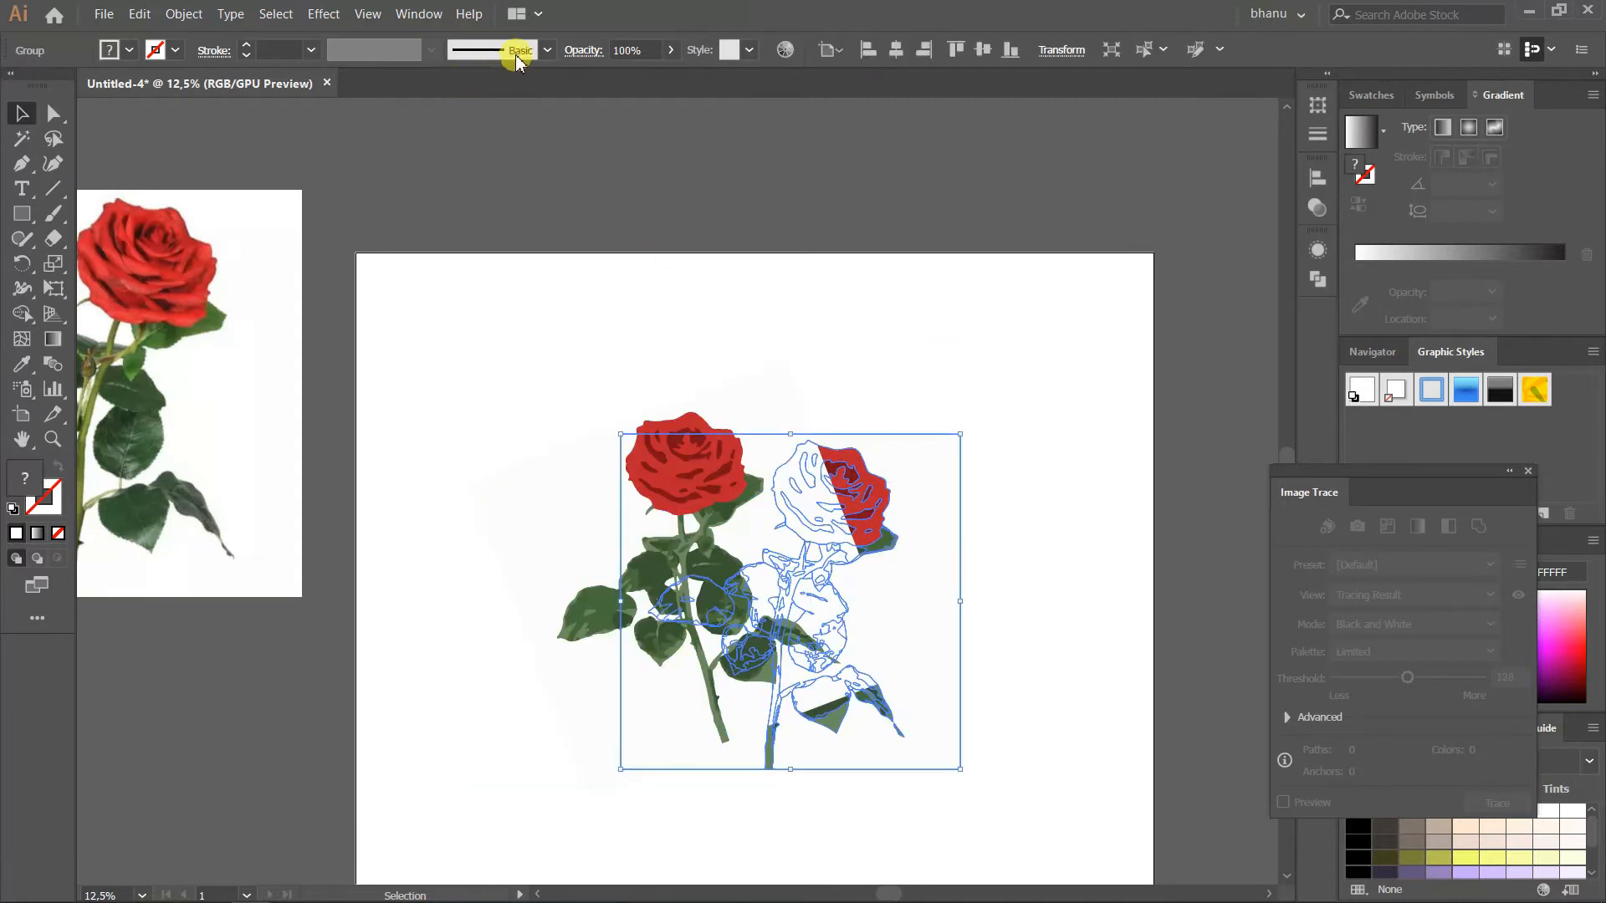
click(990, 510)
click(756, 520)
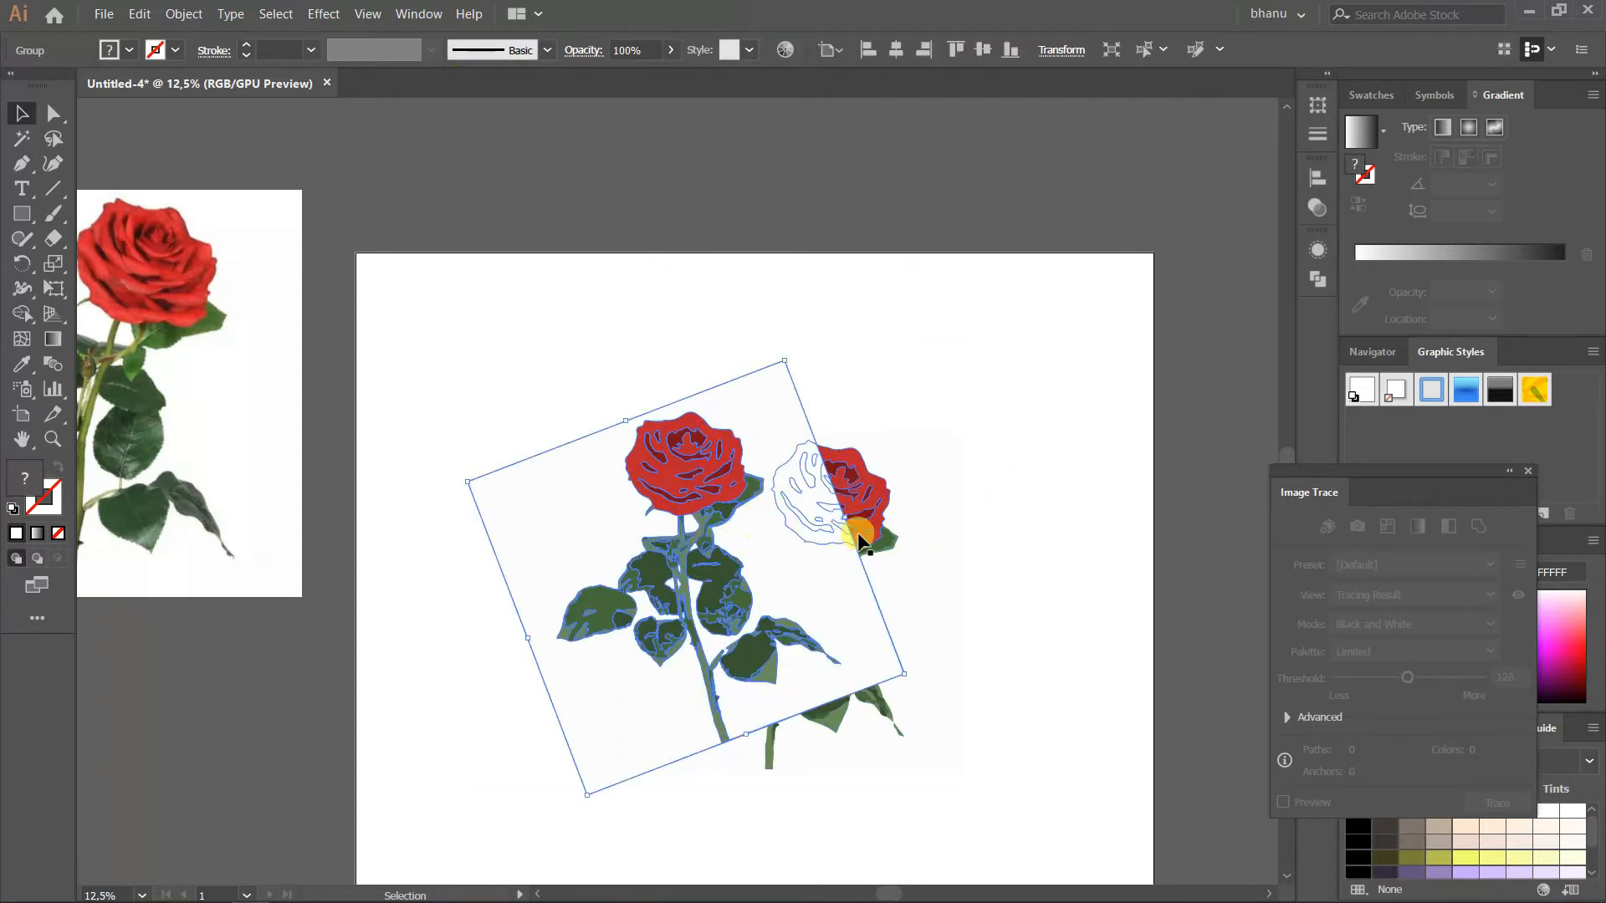
key(a)
click(975, 555)
click(791, 533)
key(Delete)
click(907, 615)
key(Delete)
Move the tilted rose so the two blooms sit side by side
click(19, 119)
drag(664, 443, 666, 476)
click(717, 408)
scroll(789, 649, up, 2)
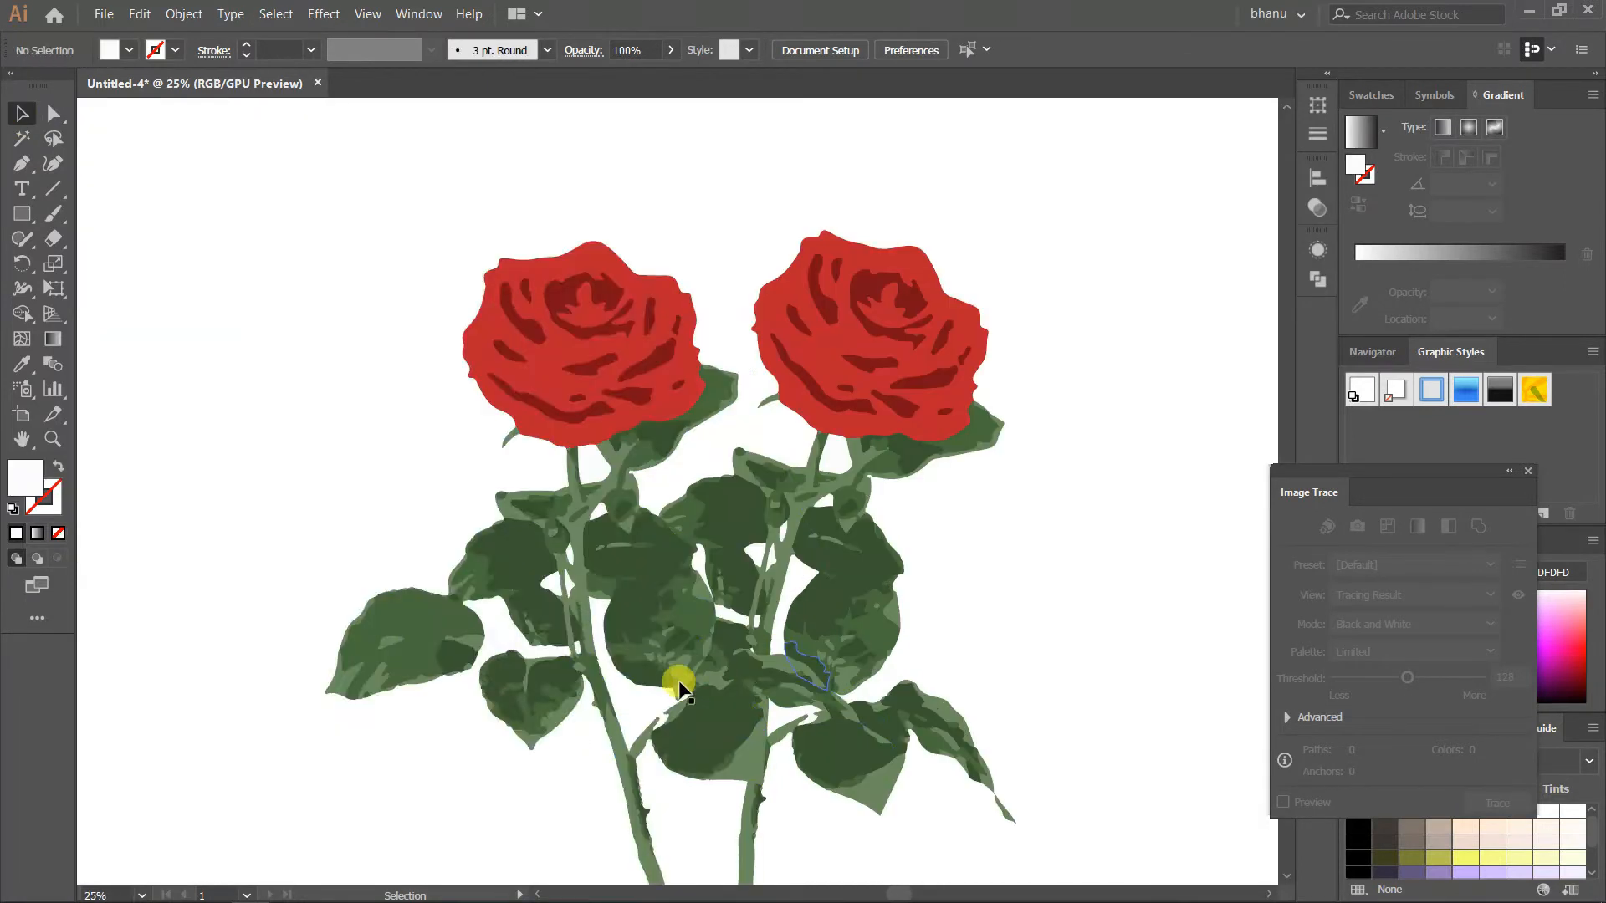
Adjust the rose's rotation and place a third rose copy in front, between the two existing blooms
click(679, 686)
scroll(659, 626, down, 3)
scroll(668, 745, down, 1)
drag(680, 744, 750, 725)
drag(624, 539, 600, 608)
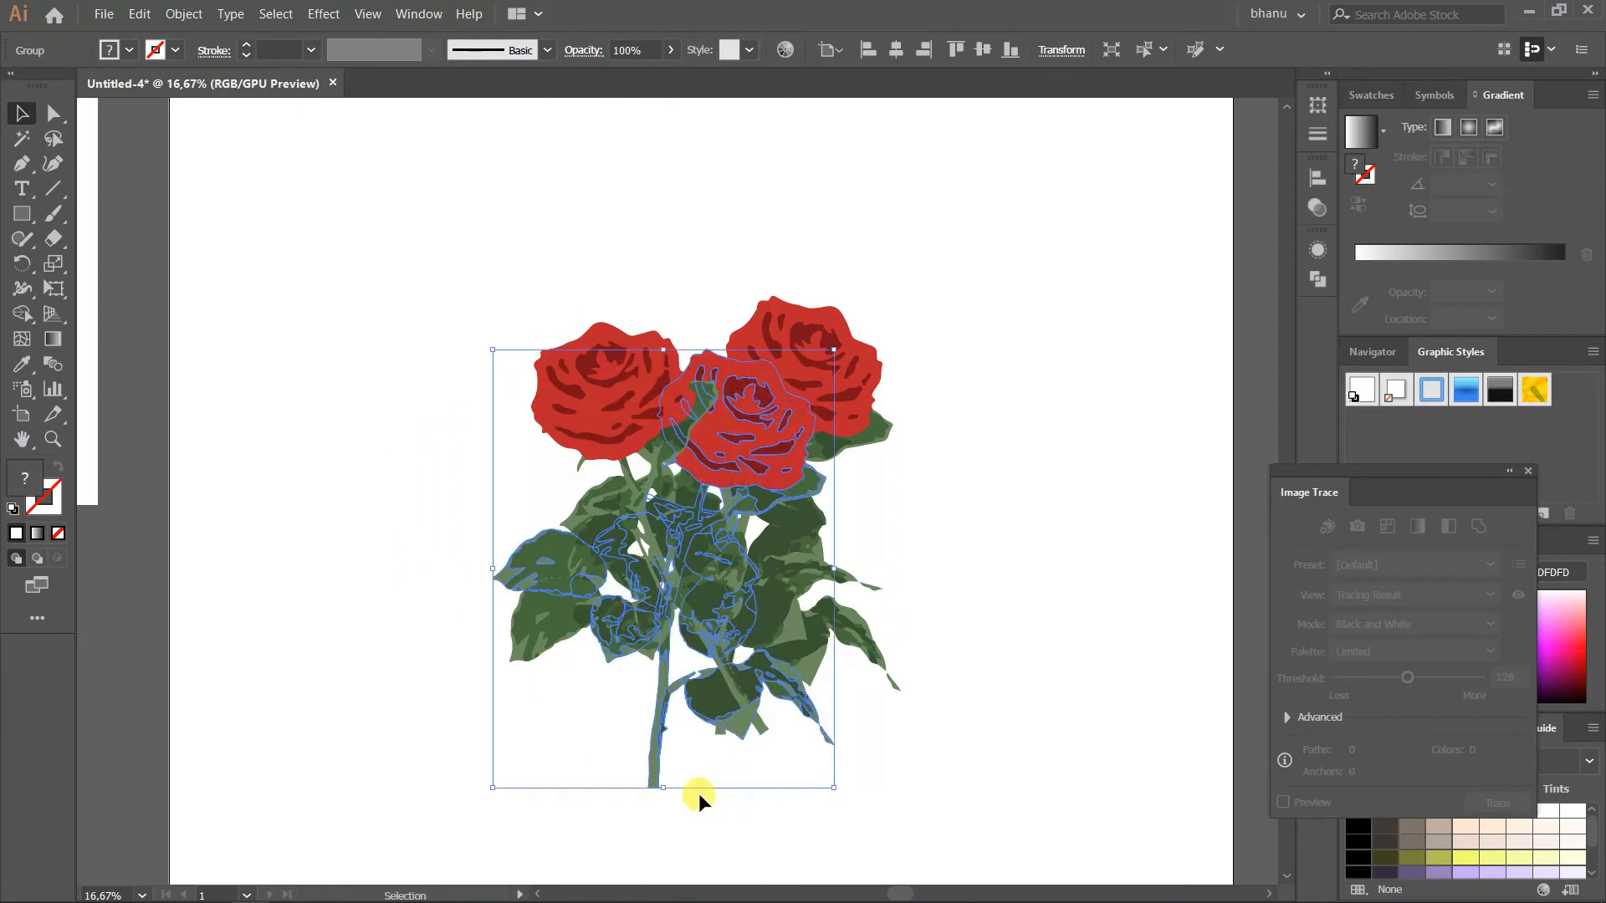
Reflect the third rose across the vertical axis
right_click(703, 566)
mouse_move(847, 743)
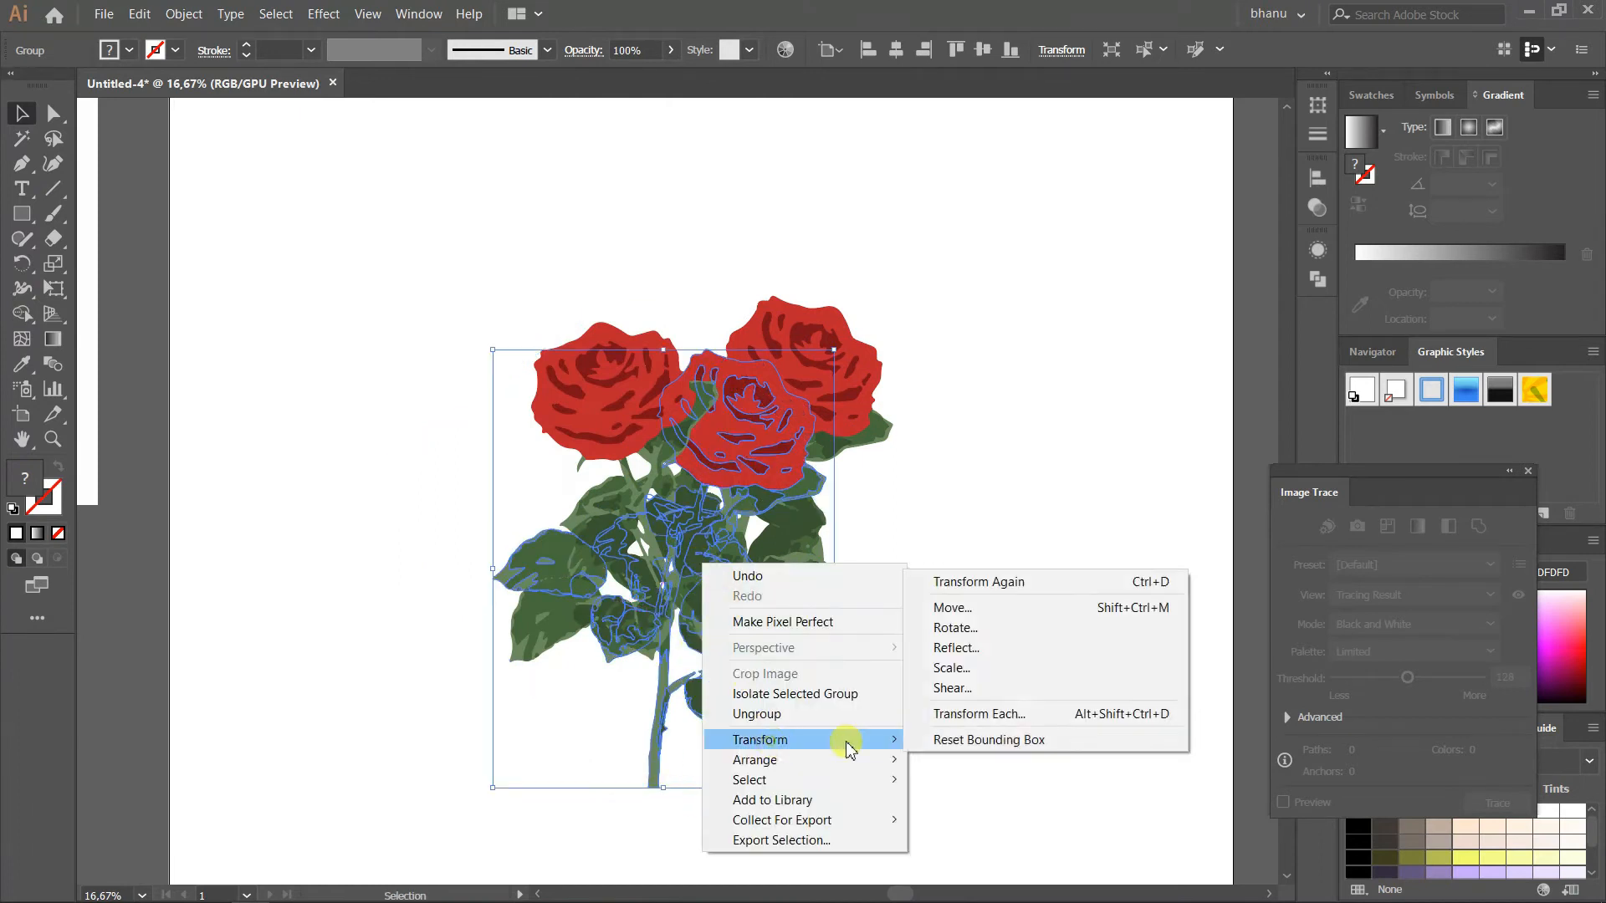
click(958, 648)
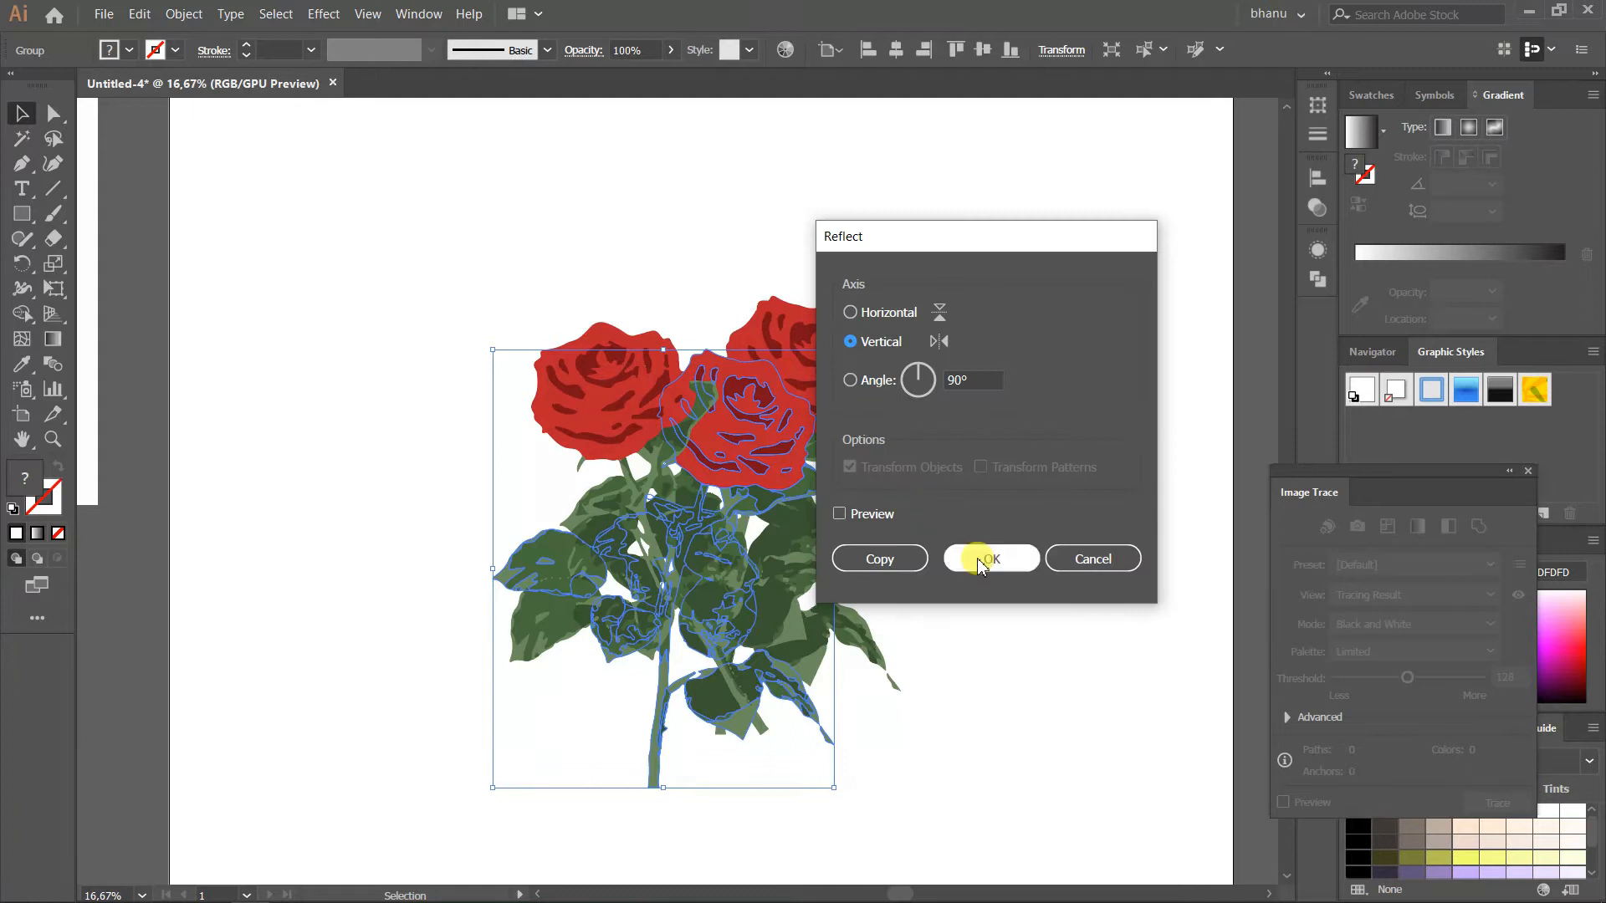
click(983, 558)
Rotate and reposition the roses so their blooms fan out with crossing stems as a three-rose bouquet
drag(645, 788, 681, 585)
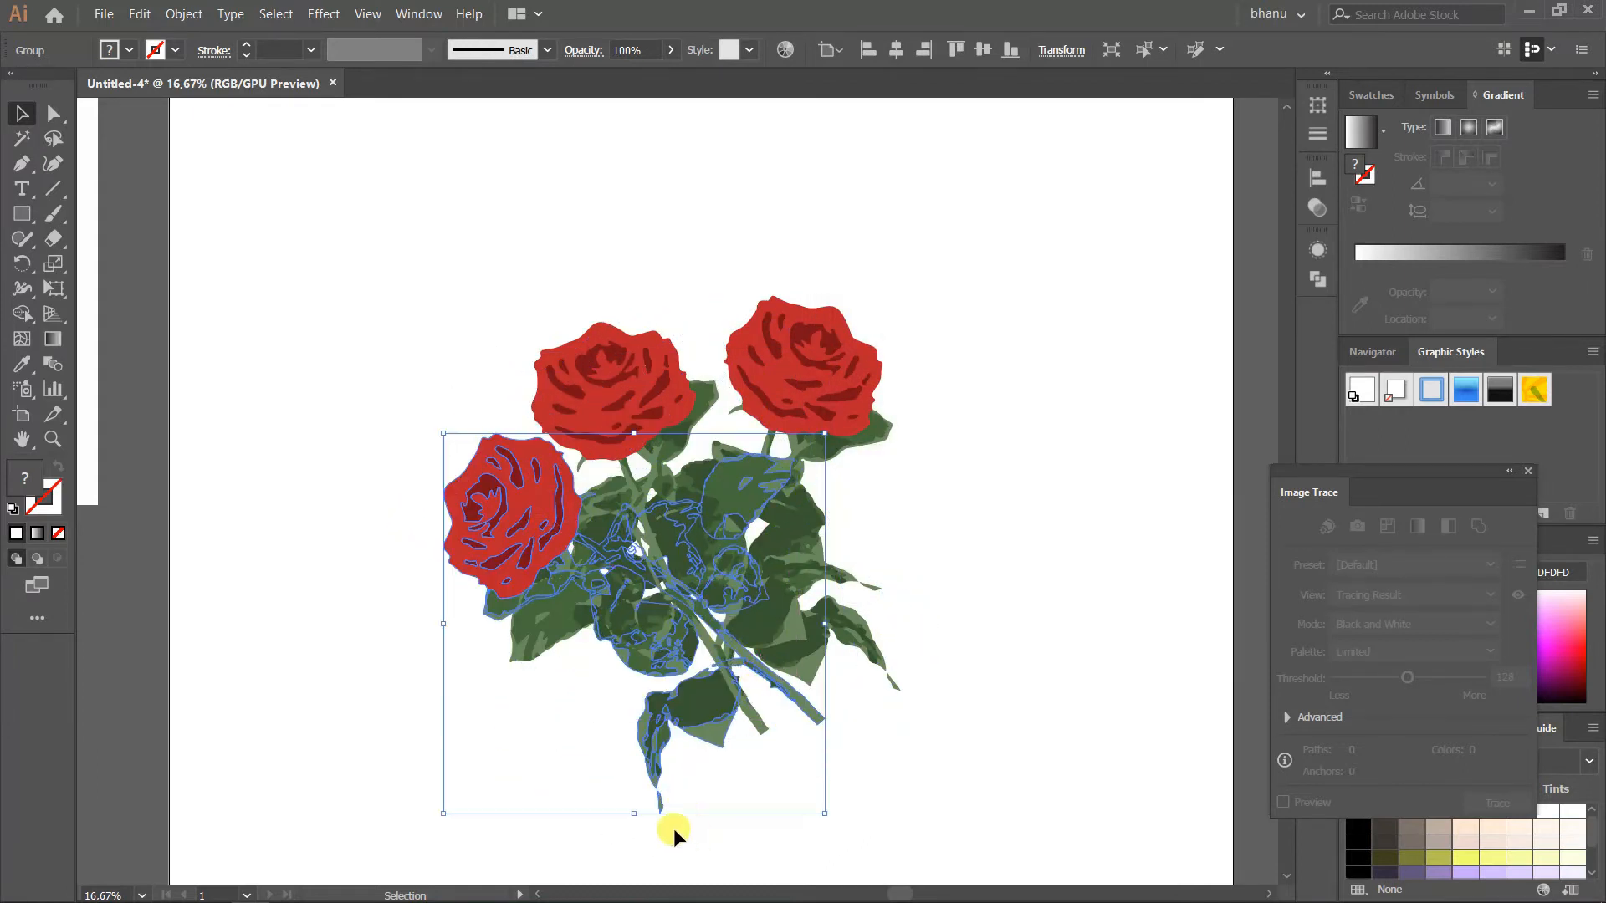
drag(632, 822, 653, 819)
drag(959, 550, 637, 669)
Select all three roses, rotate the bouquet slightly and enlarge it on the artboard
drag(674, 819, 498, 692)
scroll(483, 669, down, 1)
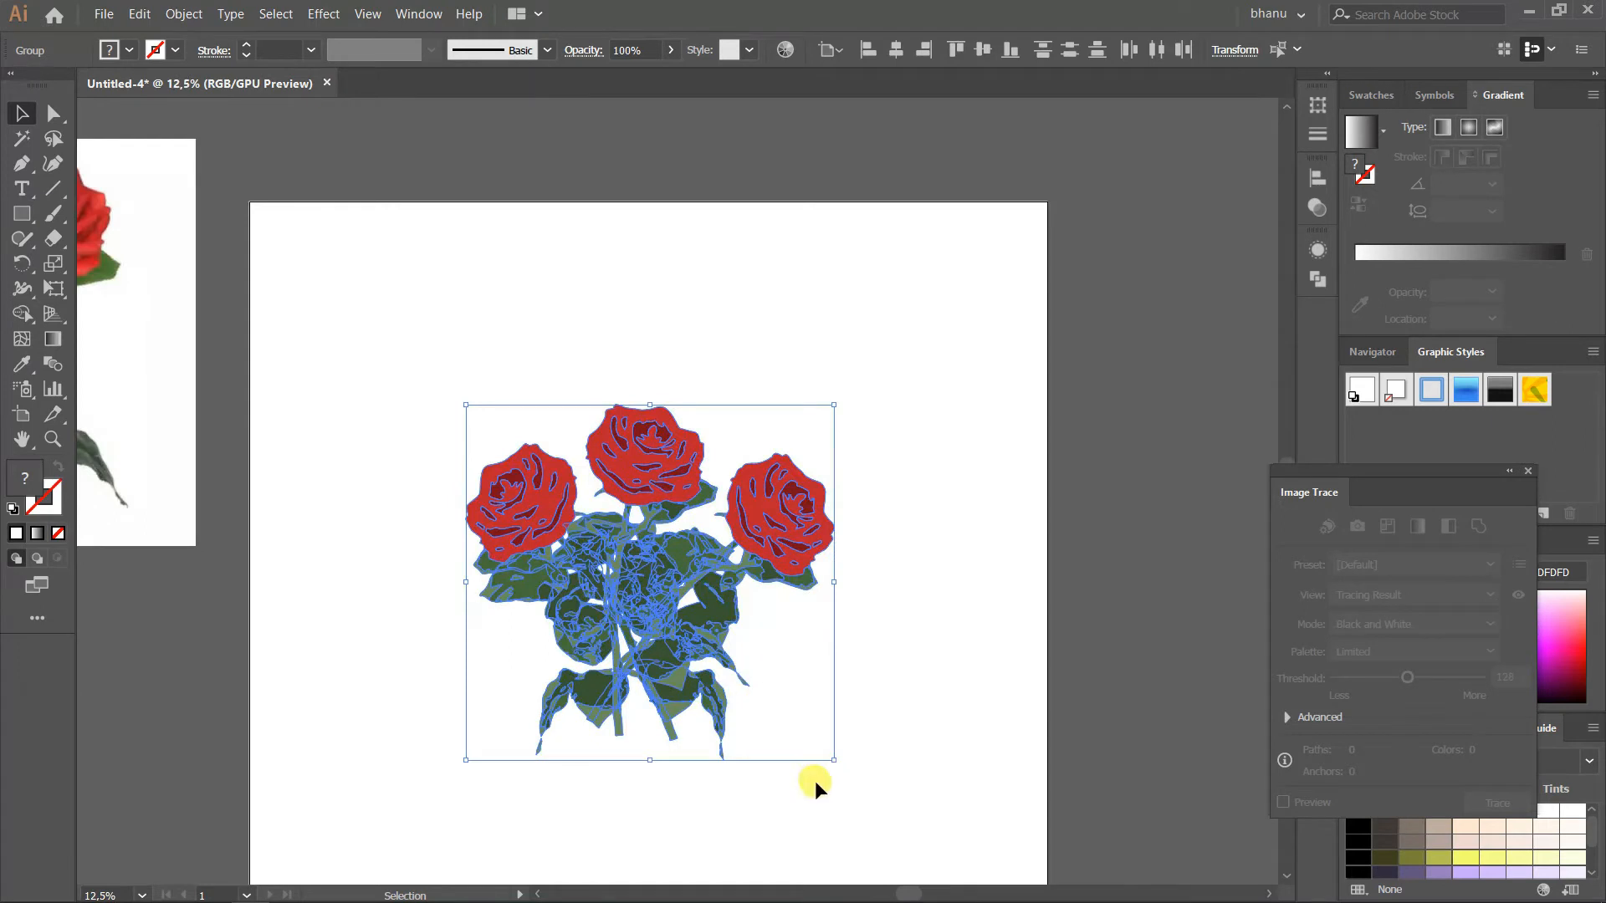
drag(655, 774, 682, 747)
drag(826, 771, 869, 813)
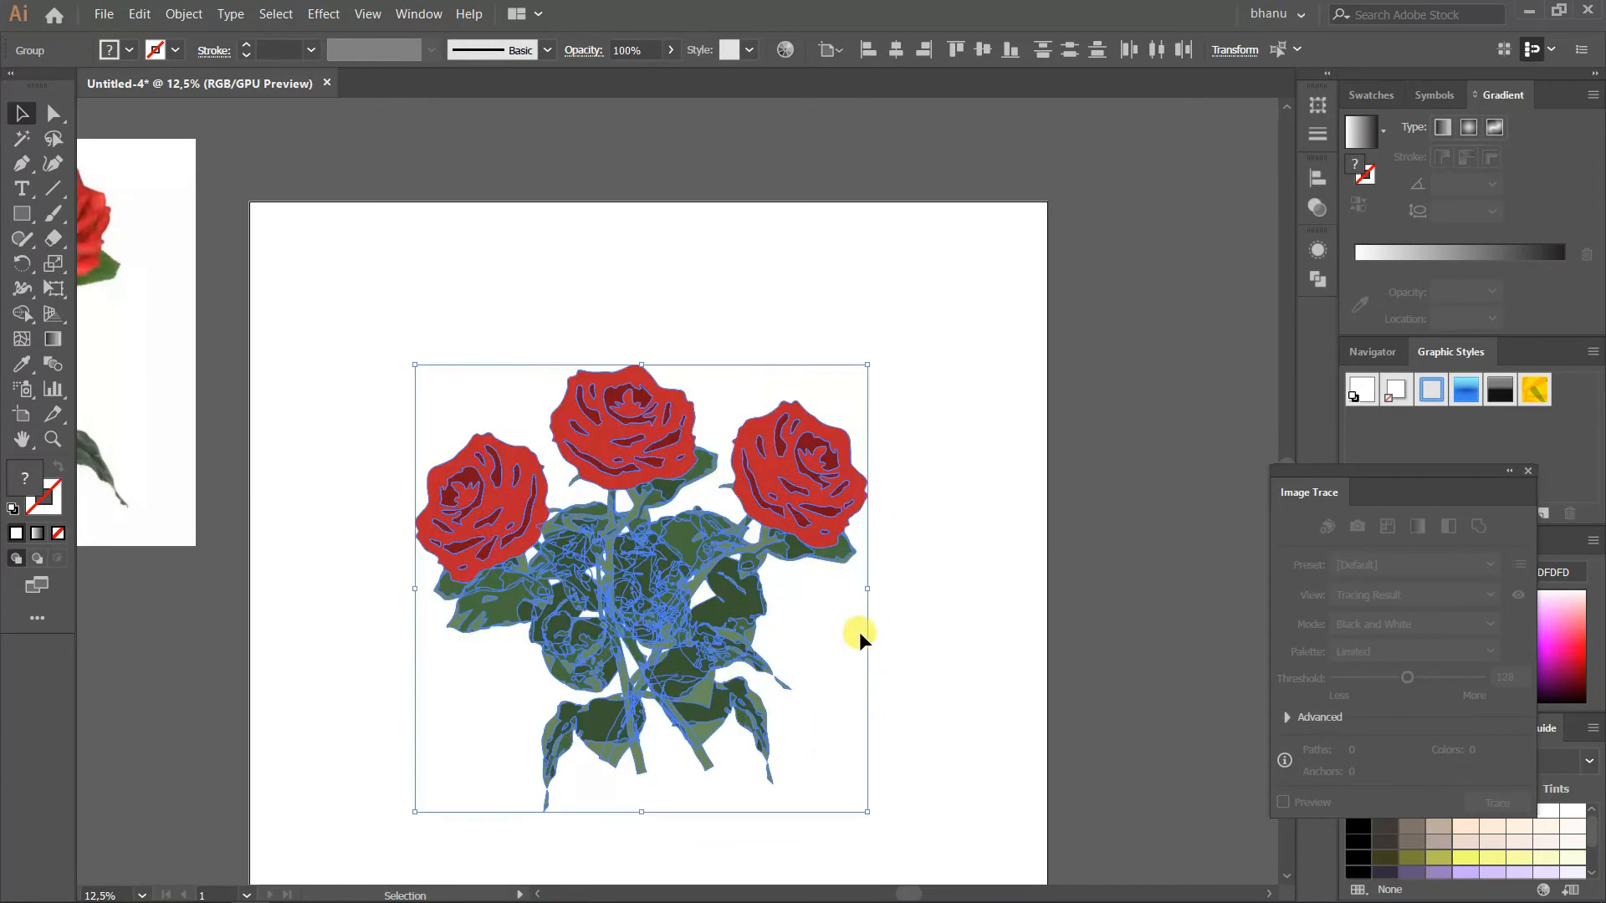
Select the three roses and group them into one bouquet
click(955, 484)
click(804, 535)
click(498, 404)
click(583, 462)
right_click(585, 464)
click(552, 249)
click(588, 408)
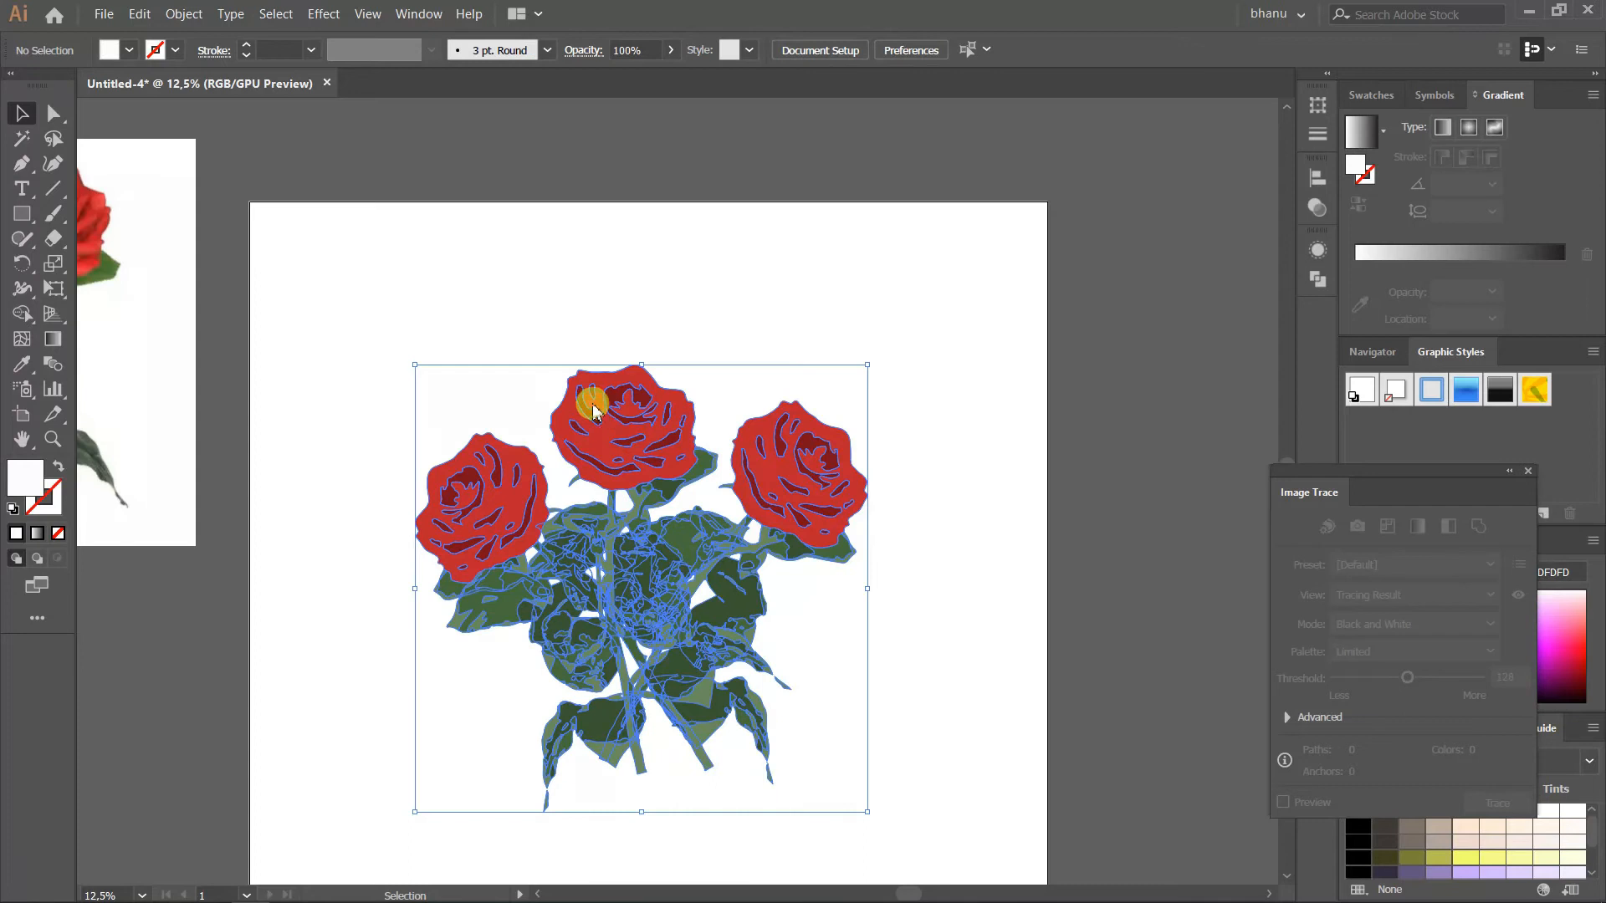
right_click(590, 404)
click(665, 556)
click(591, 244)
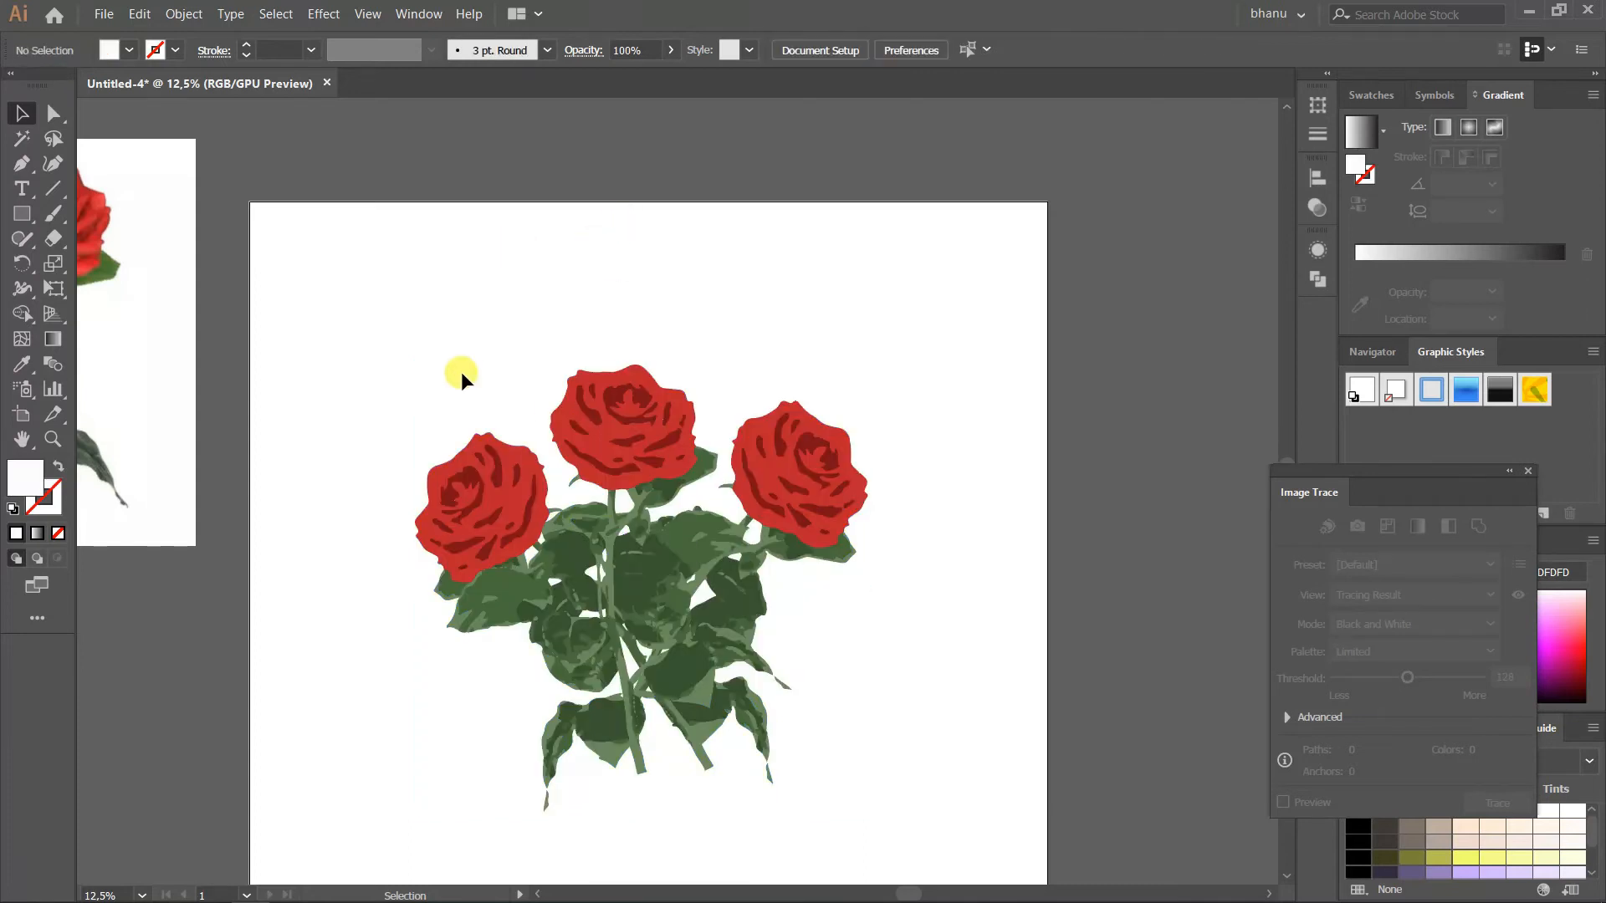
Create a three-sided polygon with a 50 px radius over the bouquet using the Polygon tool
scroll(460, 372, down, 1)
drag(21, 220, 67, 287)
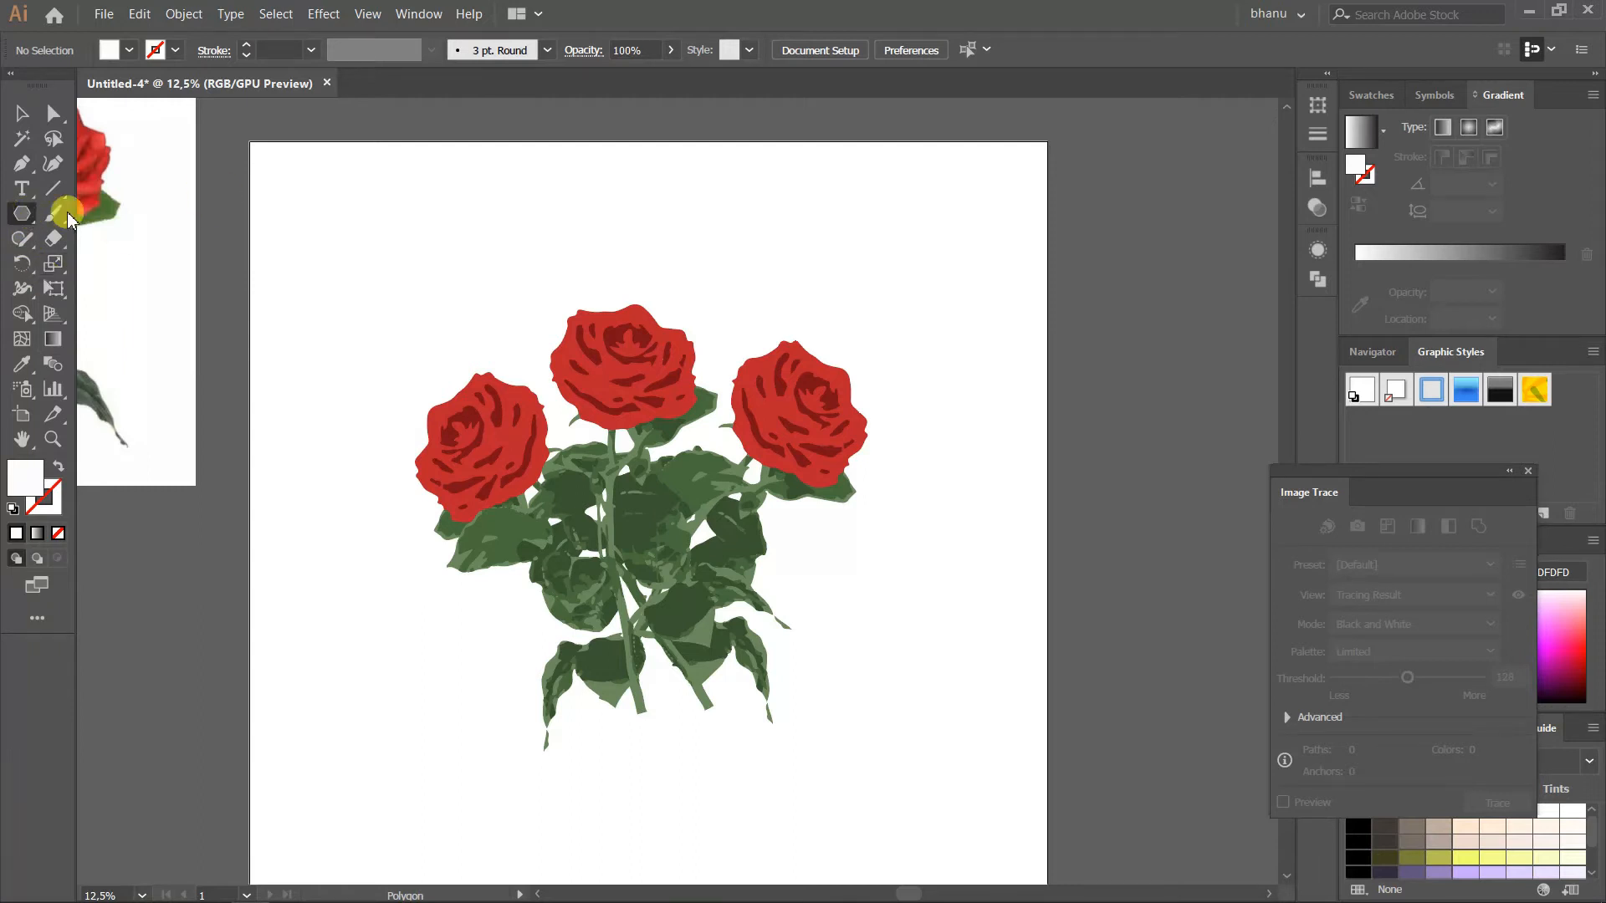
drag(25, 216, 159, 265)
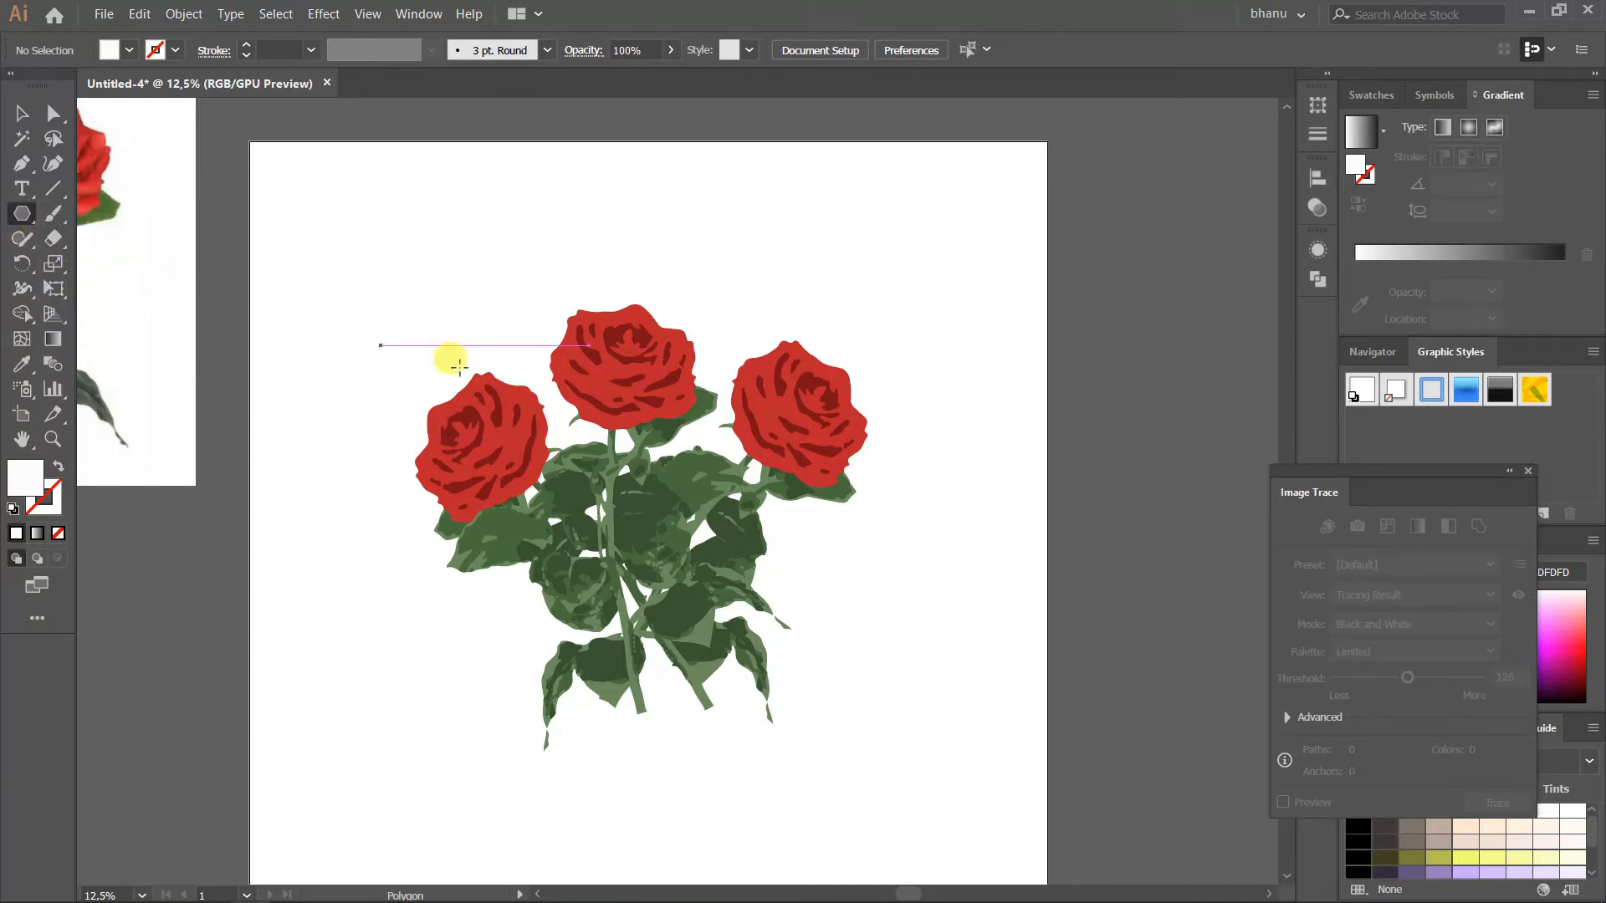
click(619, 498)
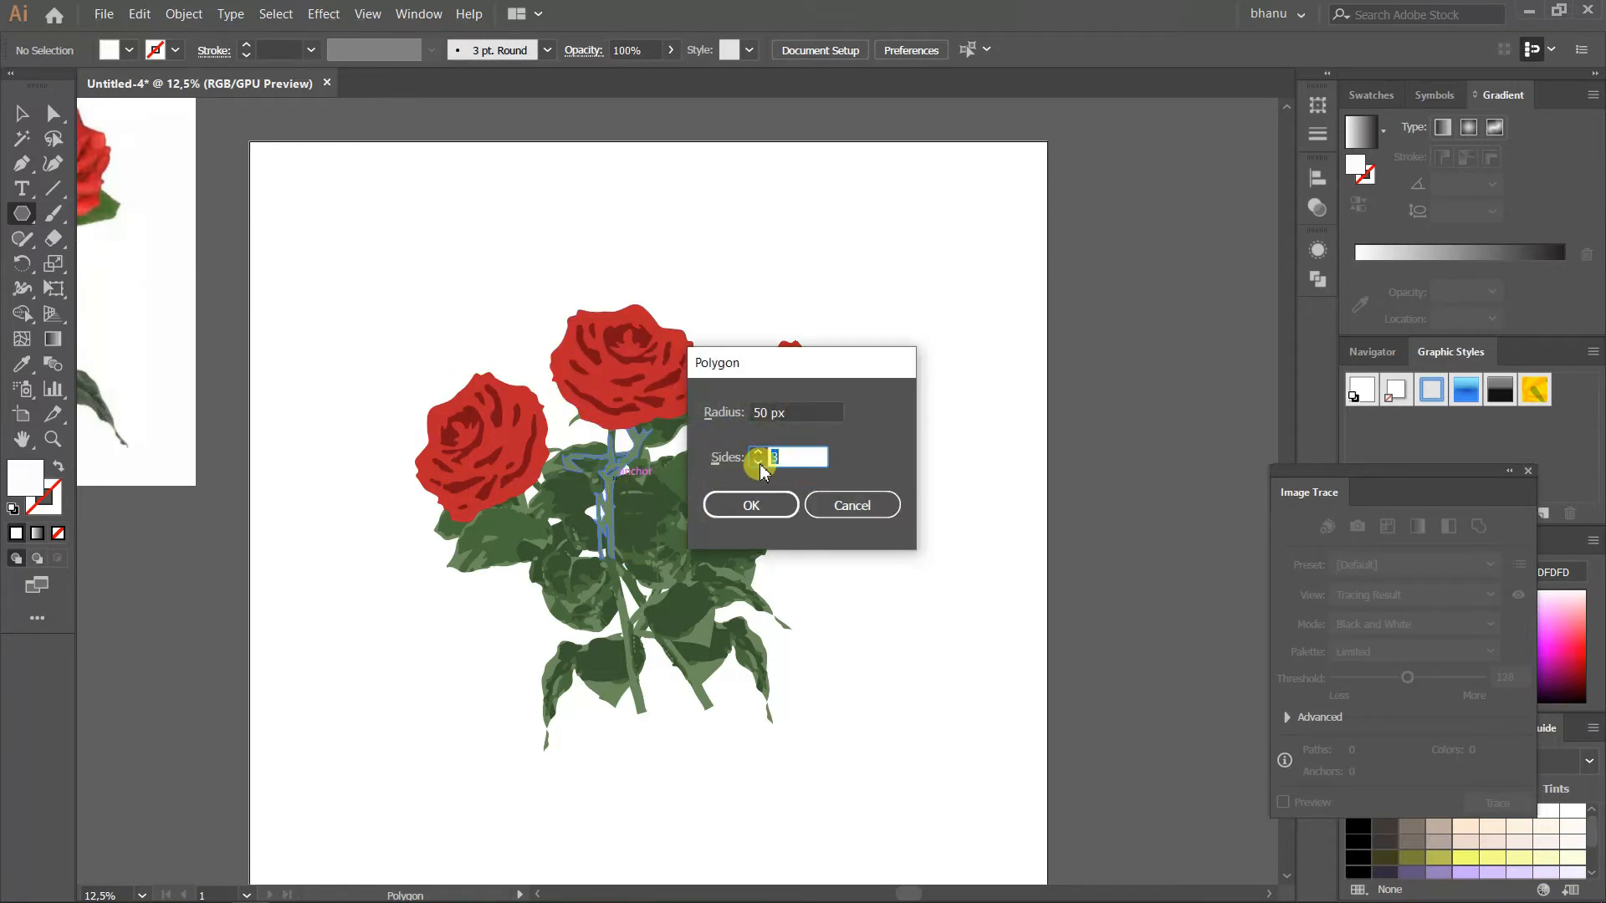
click(753, 505)
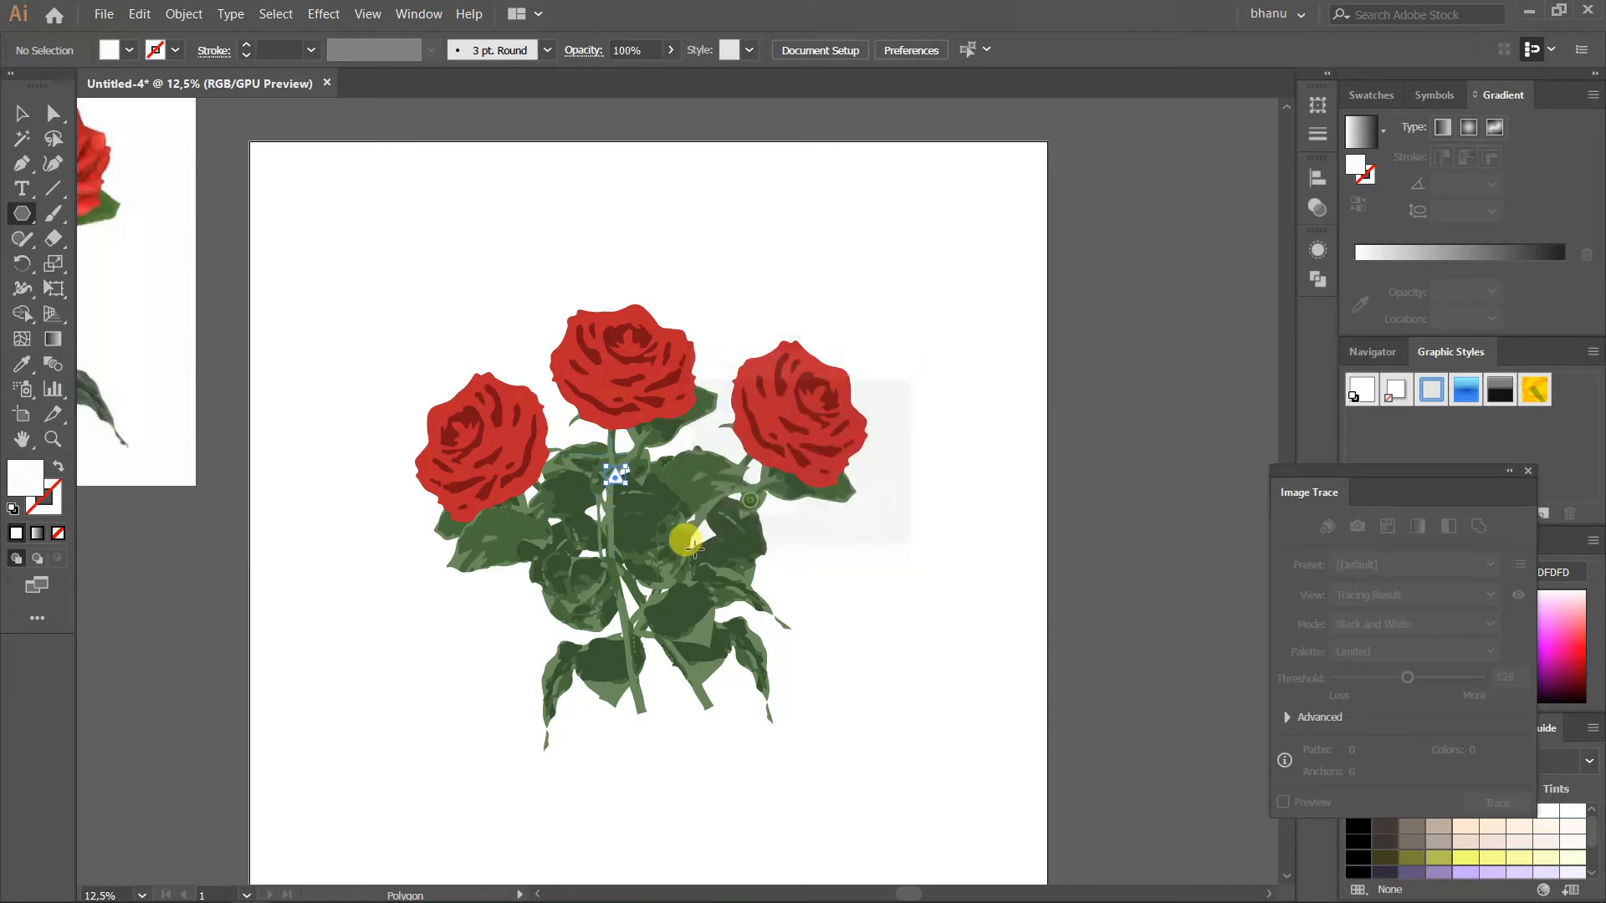
Enlarge the triangle and position it so it covers most of the bouquet
click(21, 124)
drag(636, 476, 874, 724)
drag(801, 540, 812, 573)
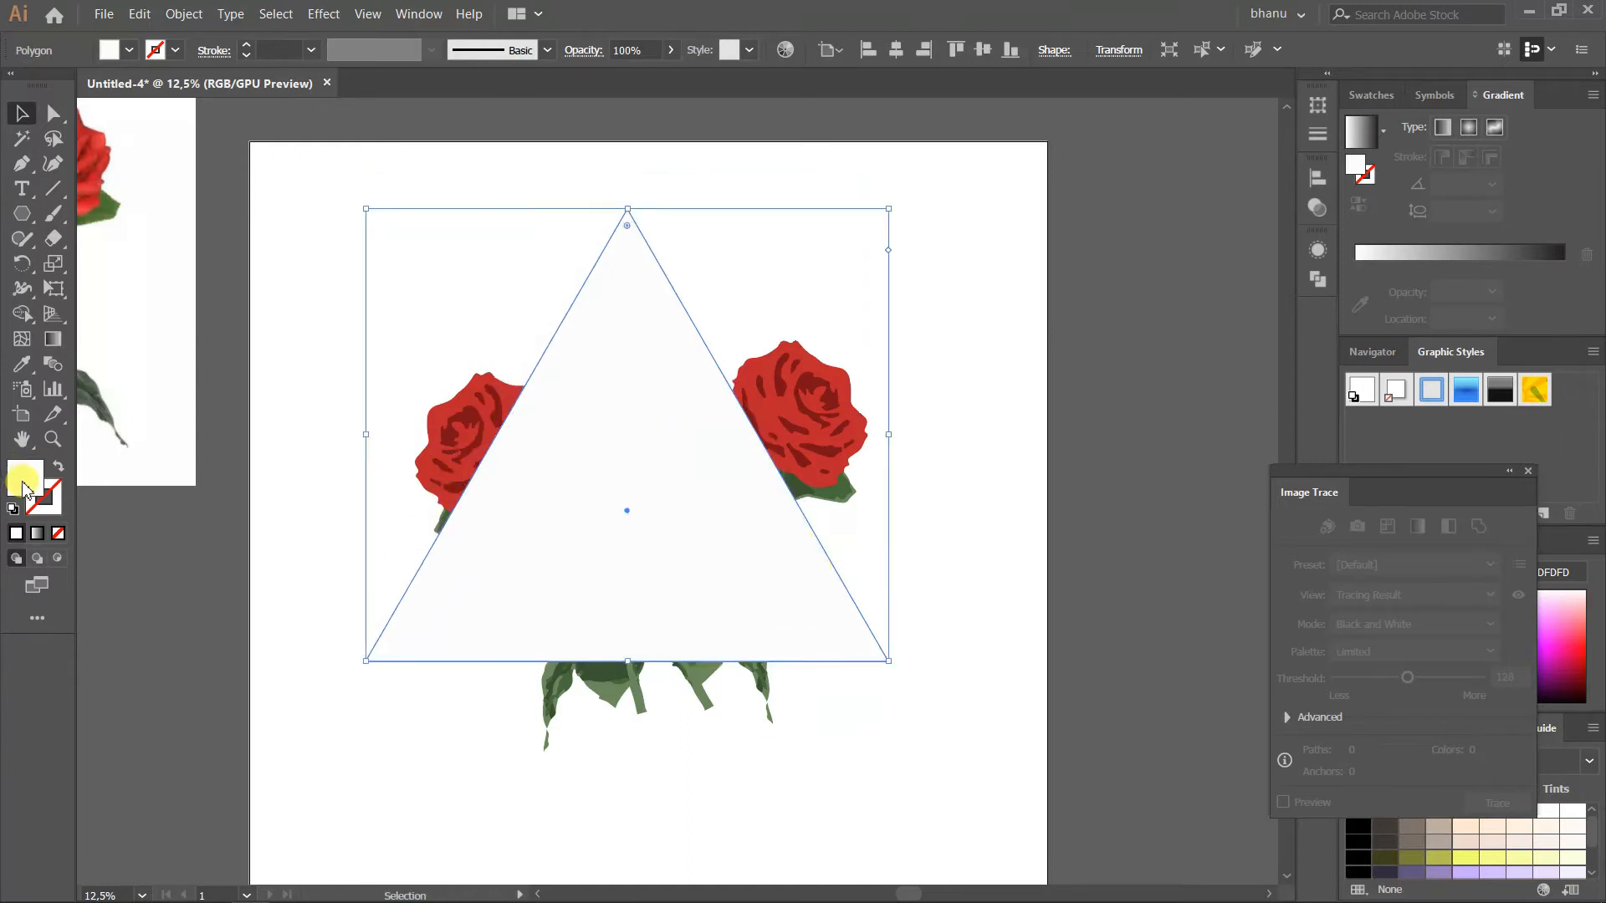
Remove the triangle's fill and give it a white 40 pt stroke
click(58, 533)
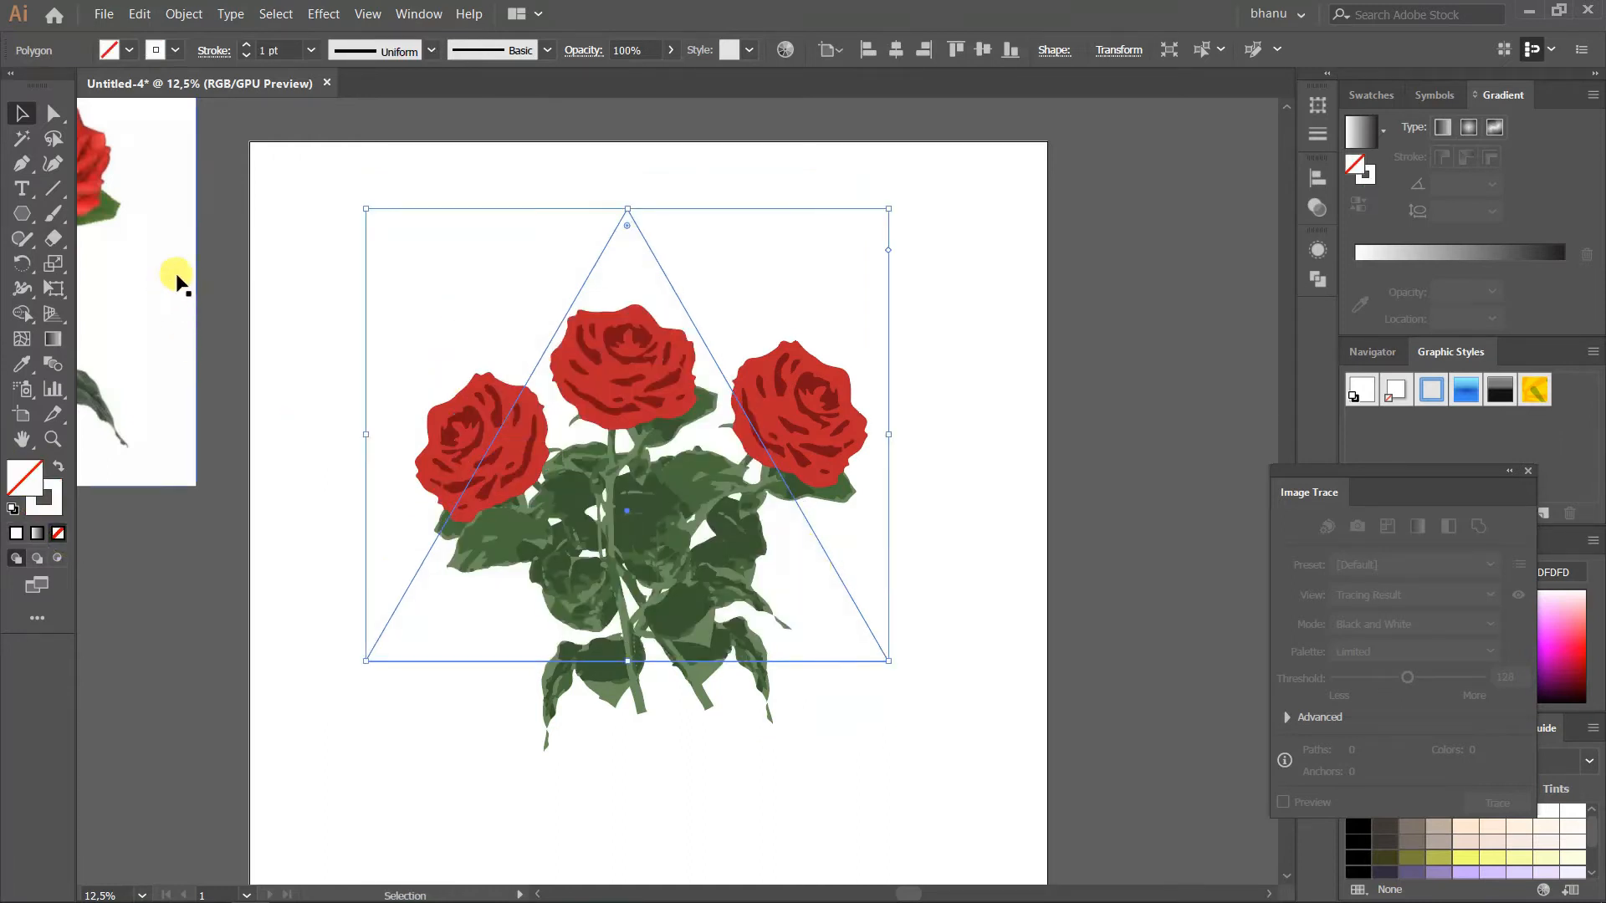
click(247, 48)
click(247, 48)
click(248, 48)
click(247, 48)
Sample the leaf green with the Eyedropper and apply it to the triangle as a stroke with no fill
click(50, 512)
key(i)
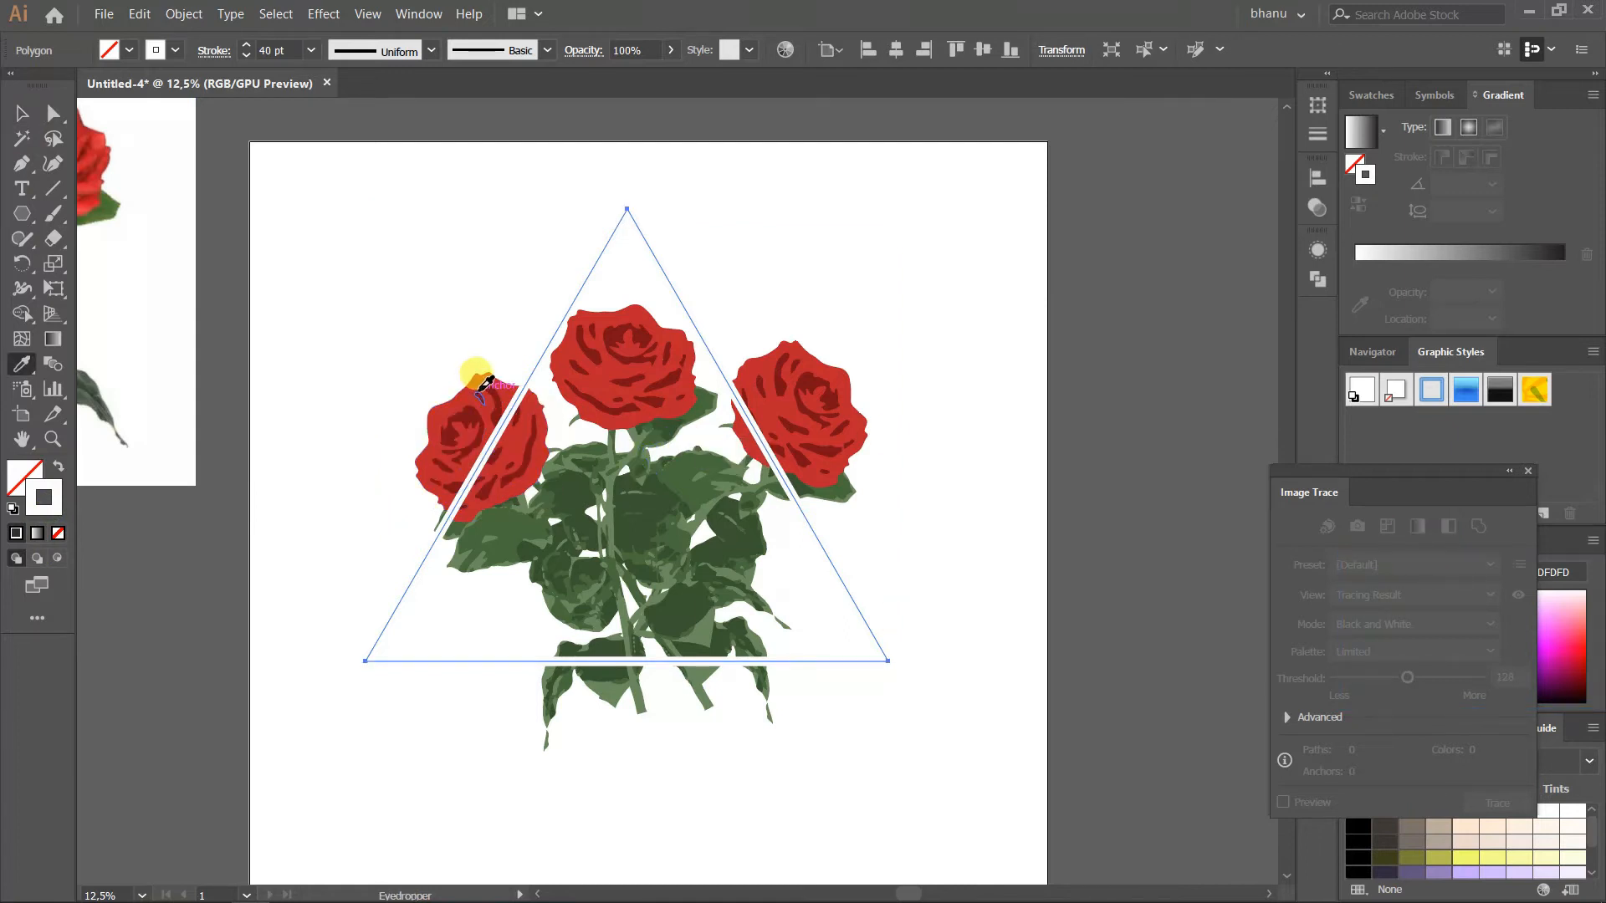
click(477, 400)
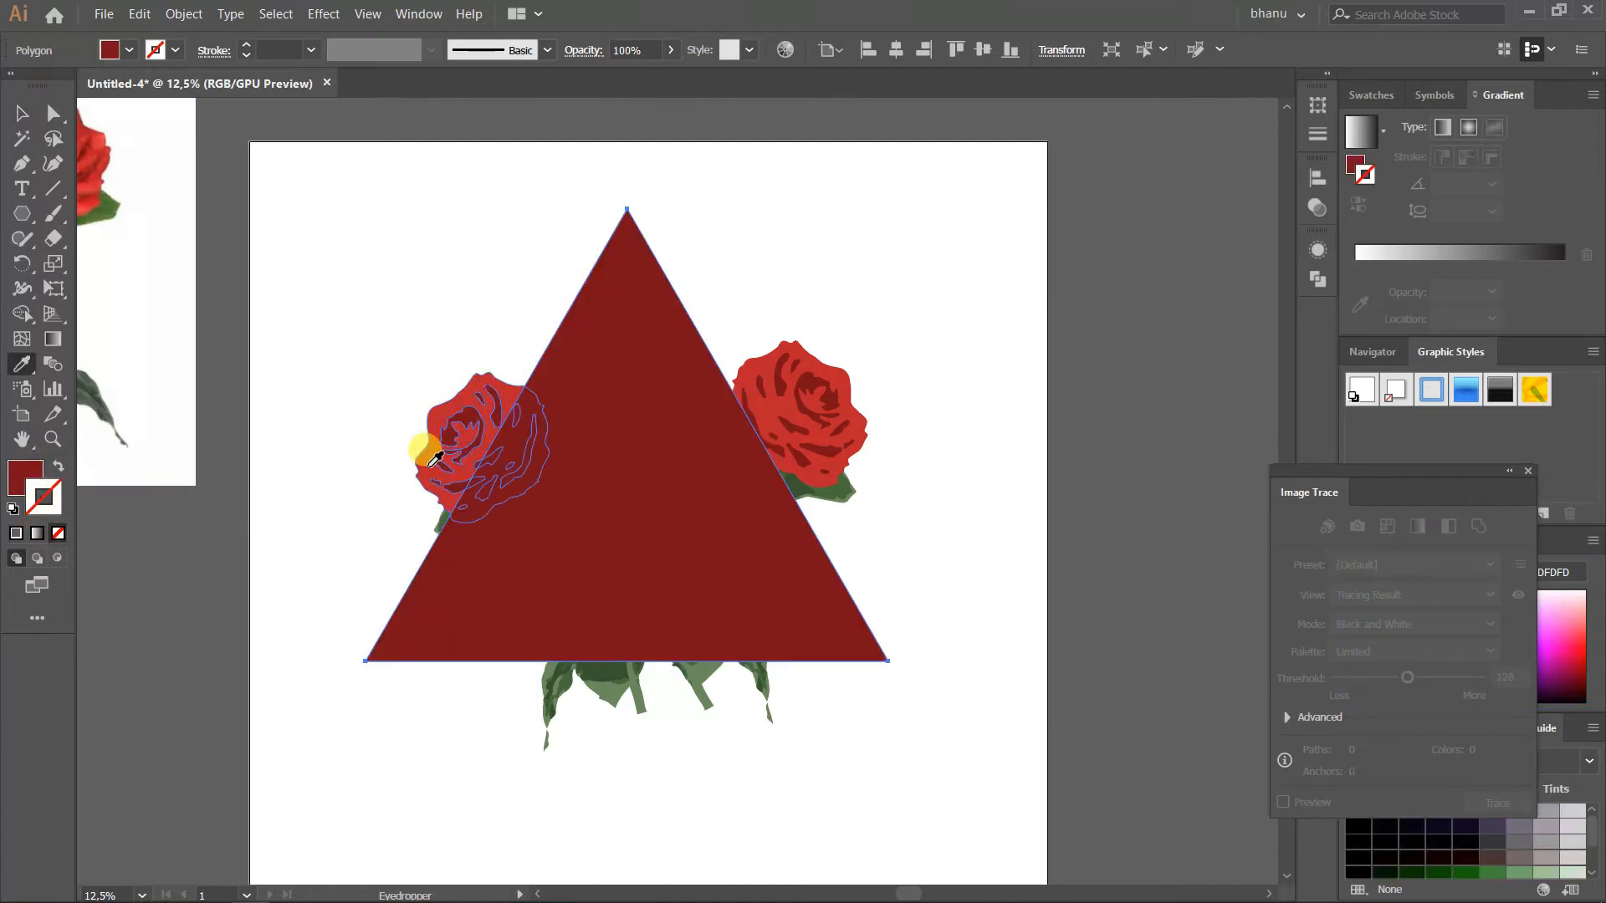
click(556, 666)
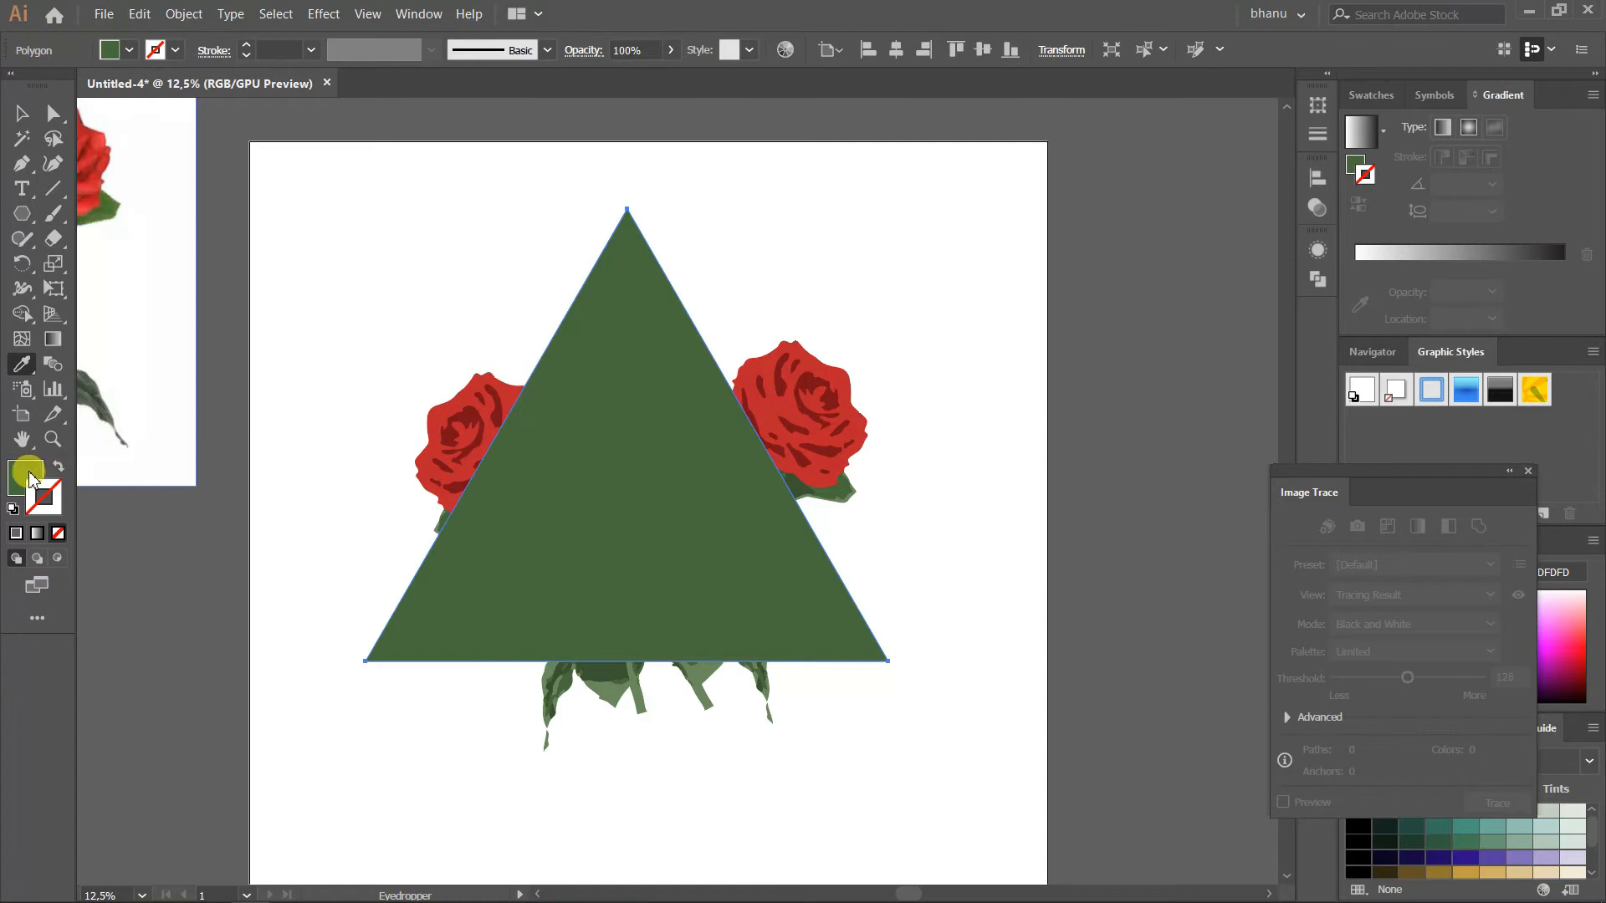
drag(29, 473, 39, 493)
click(29, 470)
click(55, 534)
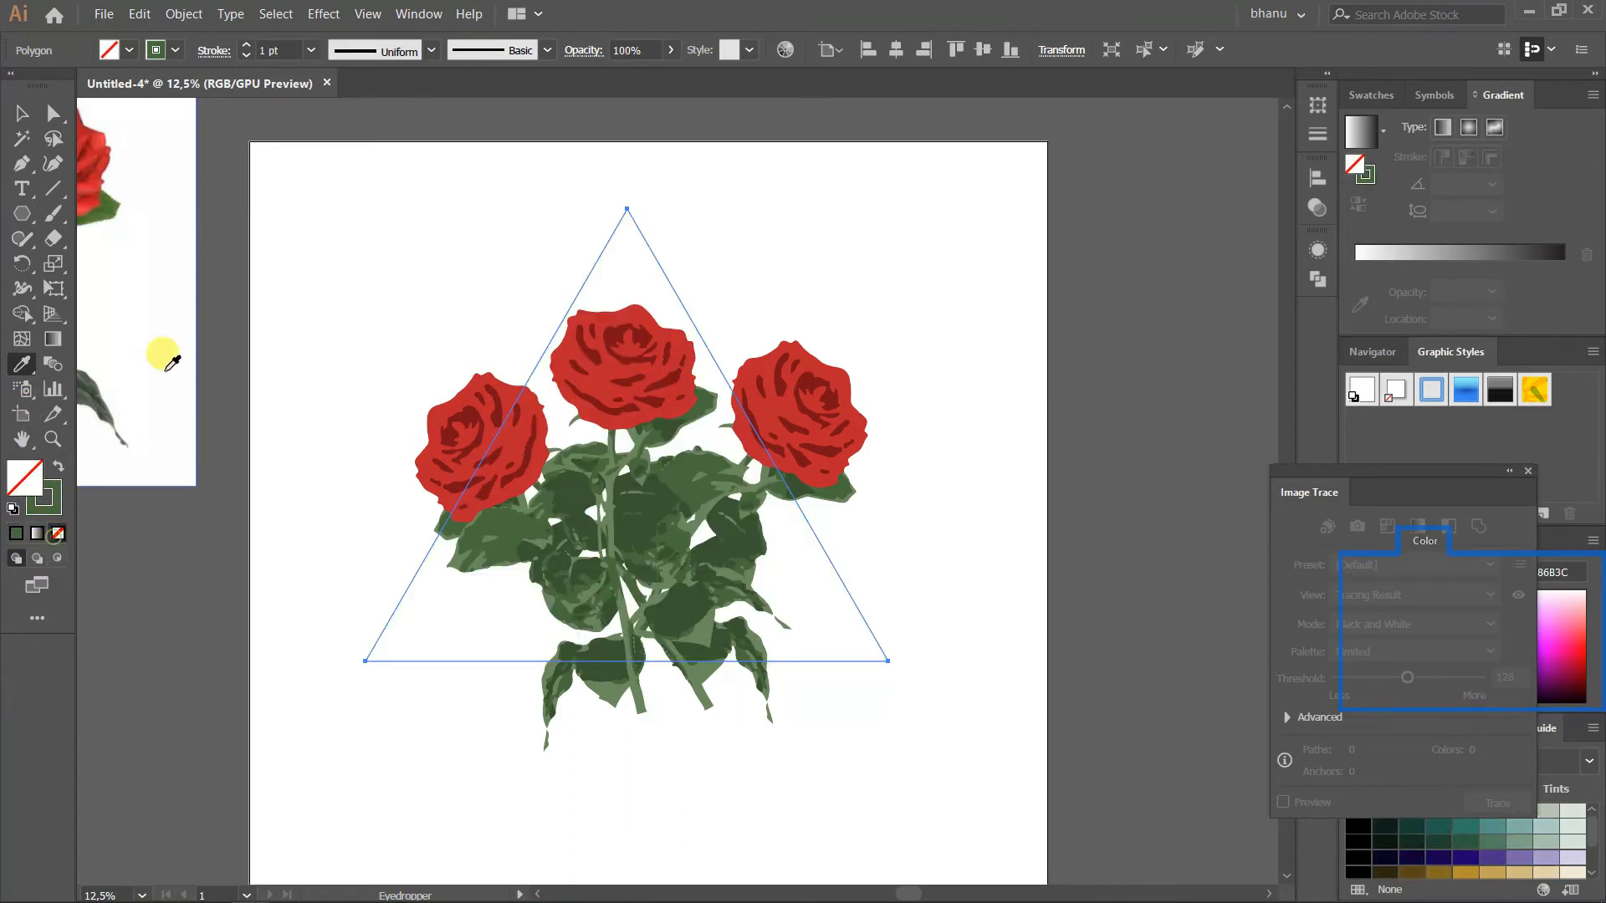
Set the triangle's stroke weight to 100 pt
click(22, 113)
scroll(564, 306, up, 1)
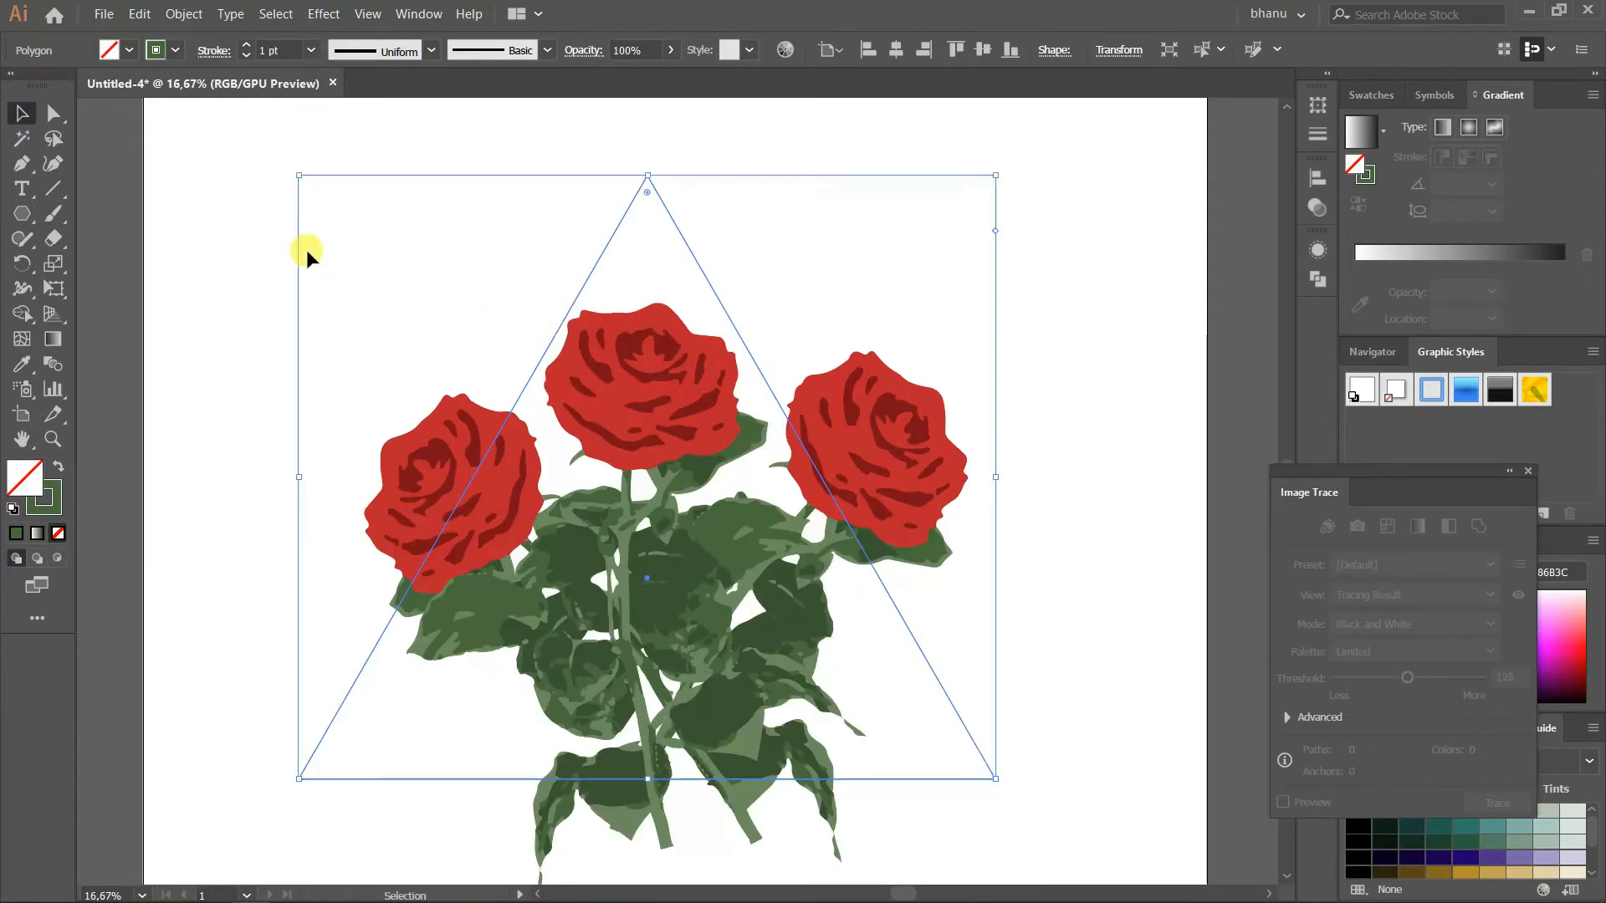
click(310, 50)
click(315, 415)
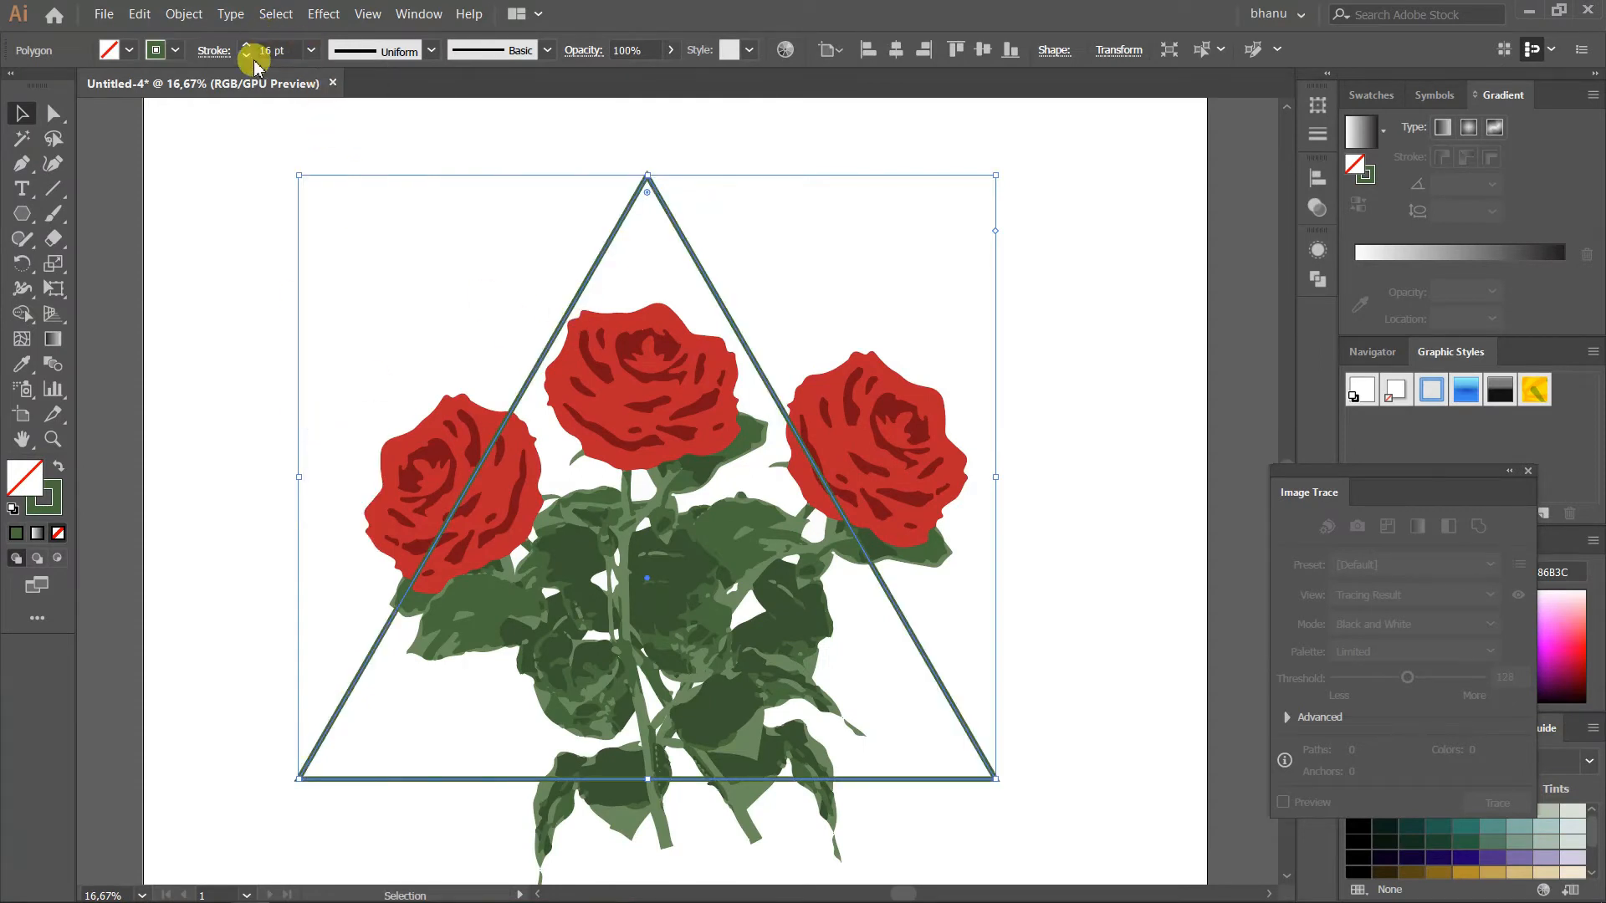
click(311, 50)
click(339, 552)
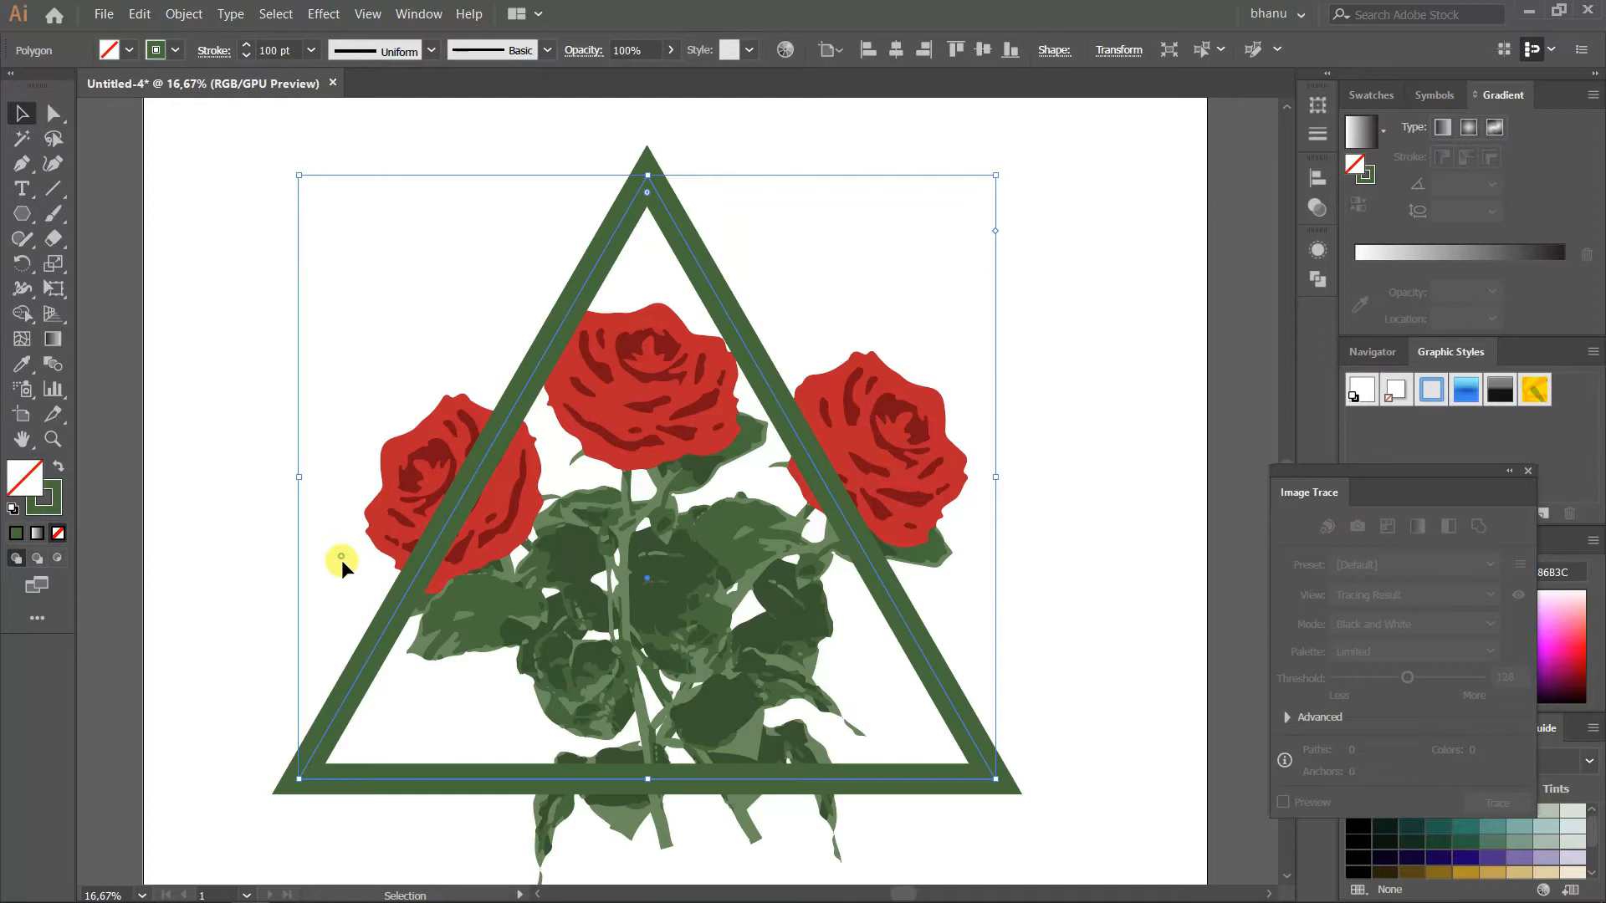
Send the green triangle behind the rose bouquet and deselect it
key(ctrl+shift+bracketleft)
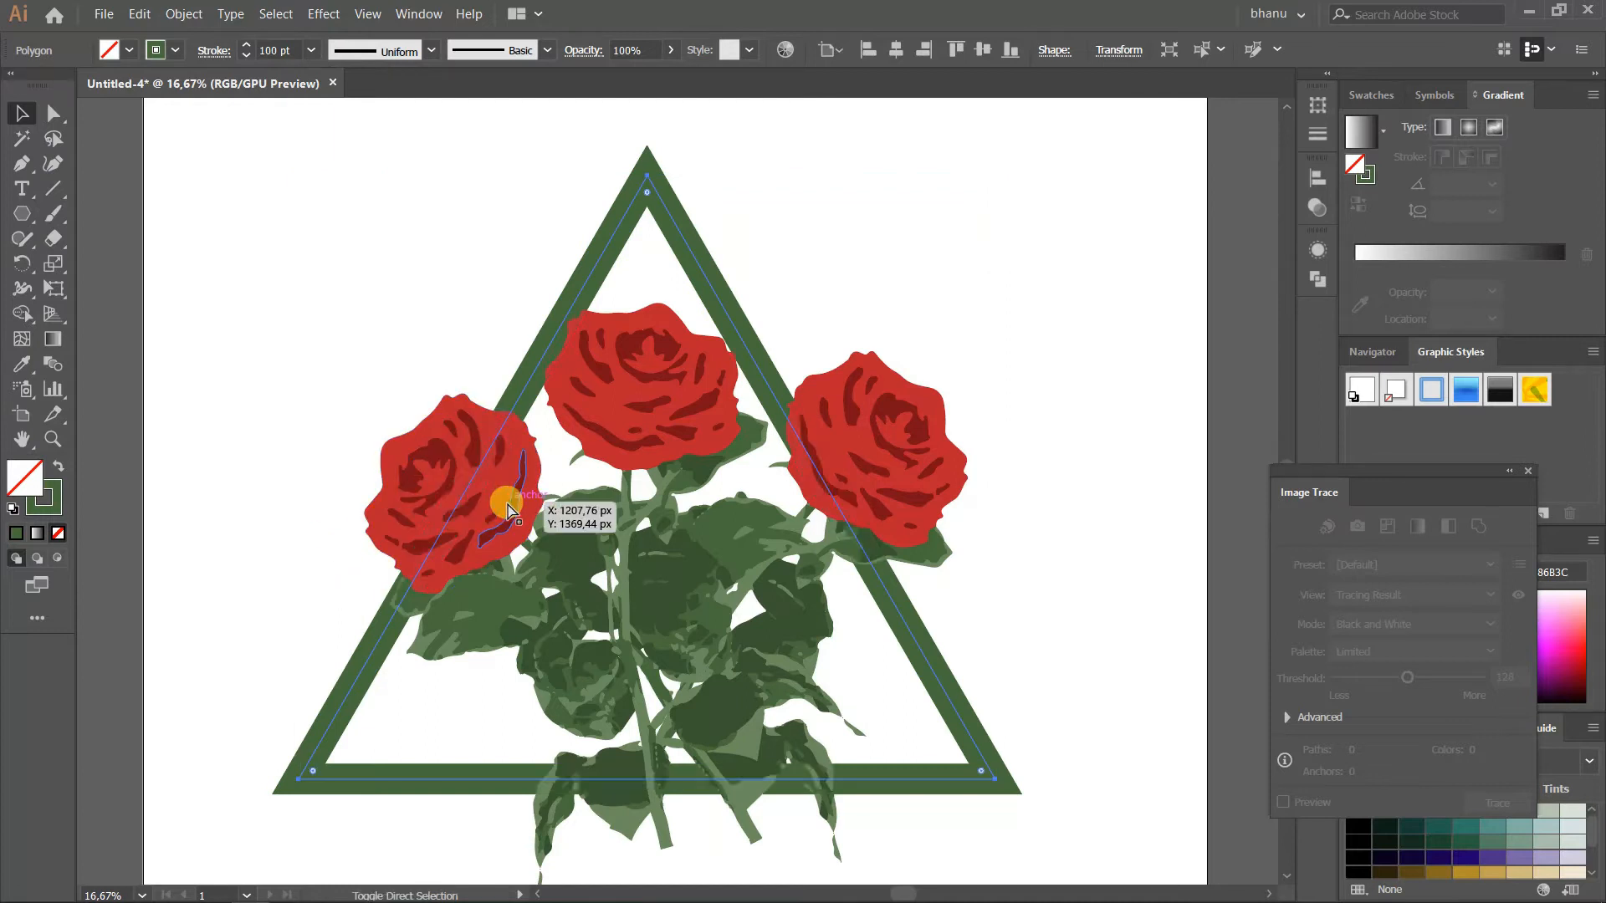
click(215, 531)
scroll(552, 569, down, 1)
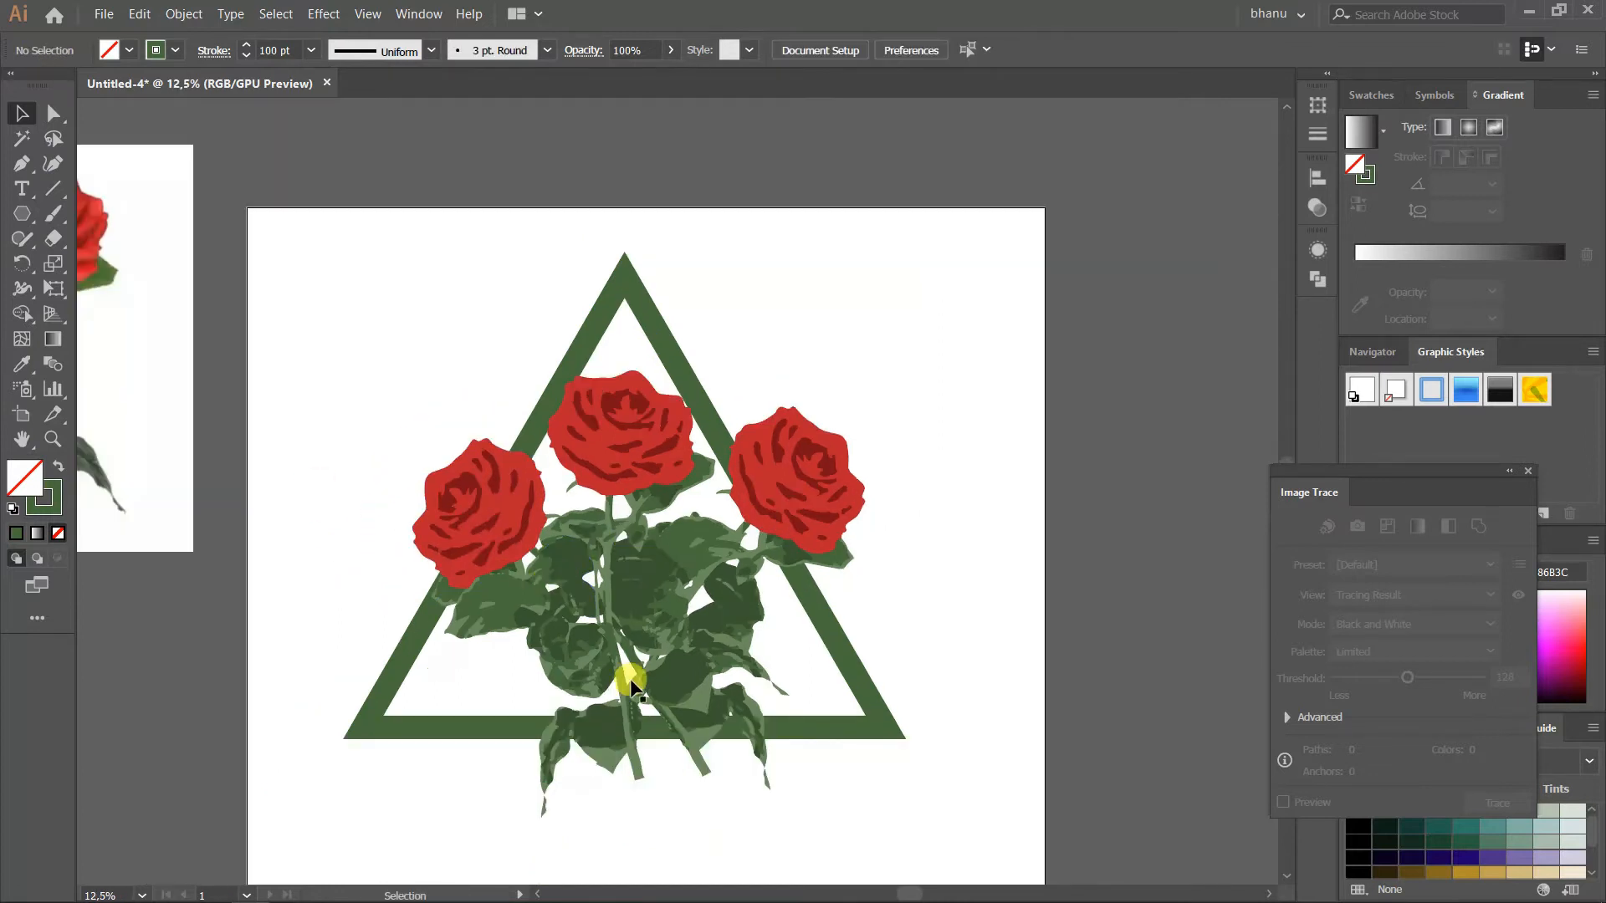
Move the bouquet slightly upward so its stems just overlap the triangle's bottom edge
drag(620, 666, 617, 636)
click(640, 812)
click(603, 674)
drag(863, 788, 772, 699)
click(978, 562)
click(629, 617)
key(ctrl+z)
click(1022, 499)
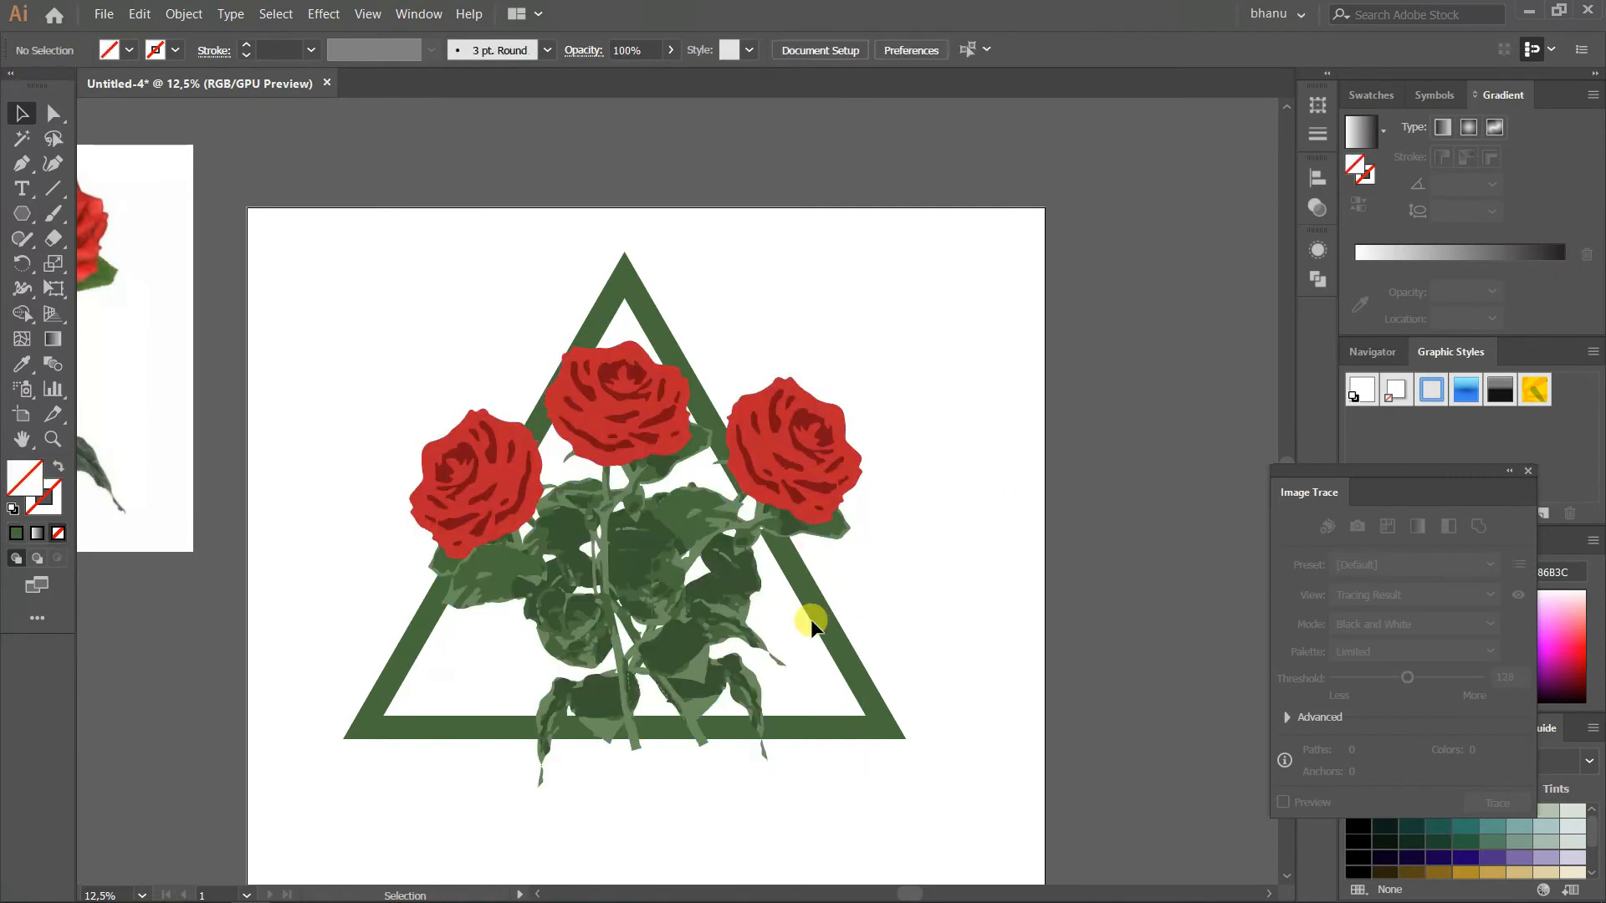
Expand the triangle's stroke into a filled outline shape so it can be cut
scroll(726, 616, up, 1)
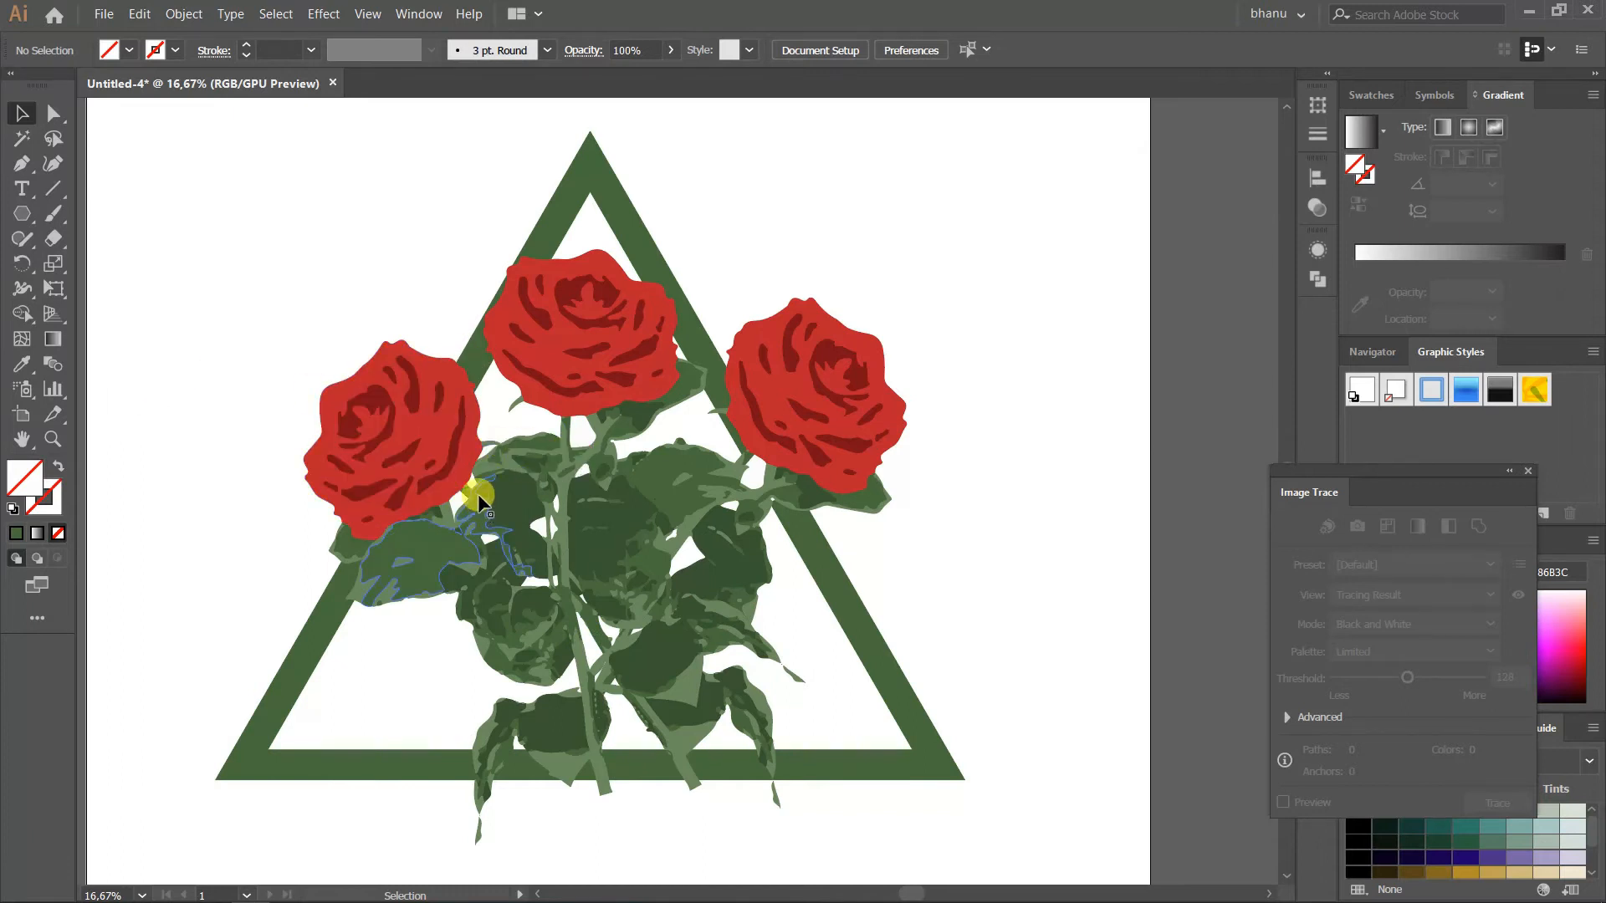
click(278, 710)
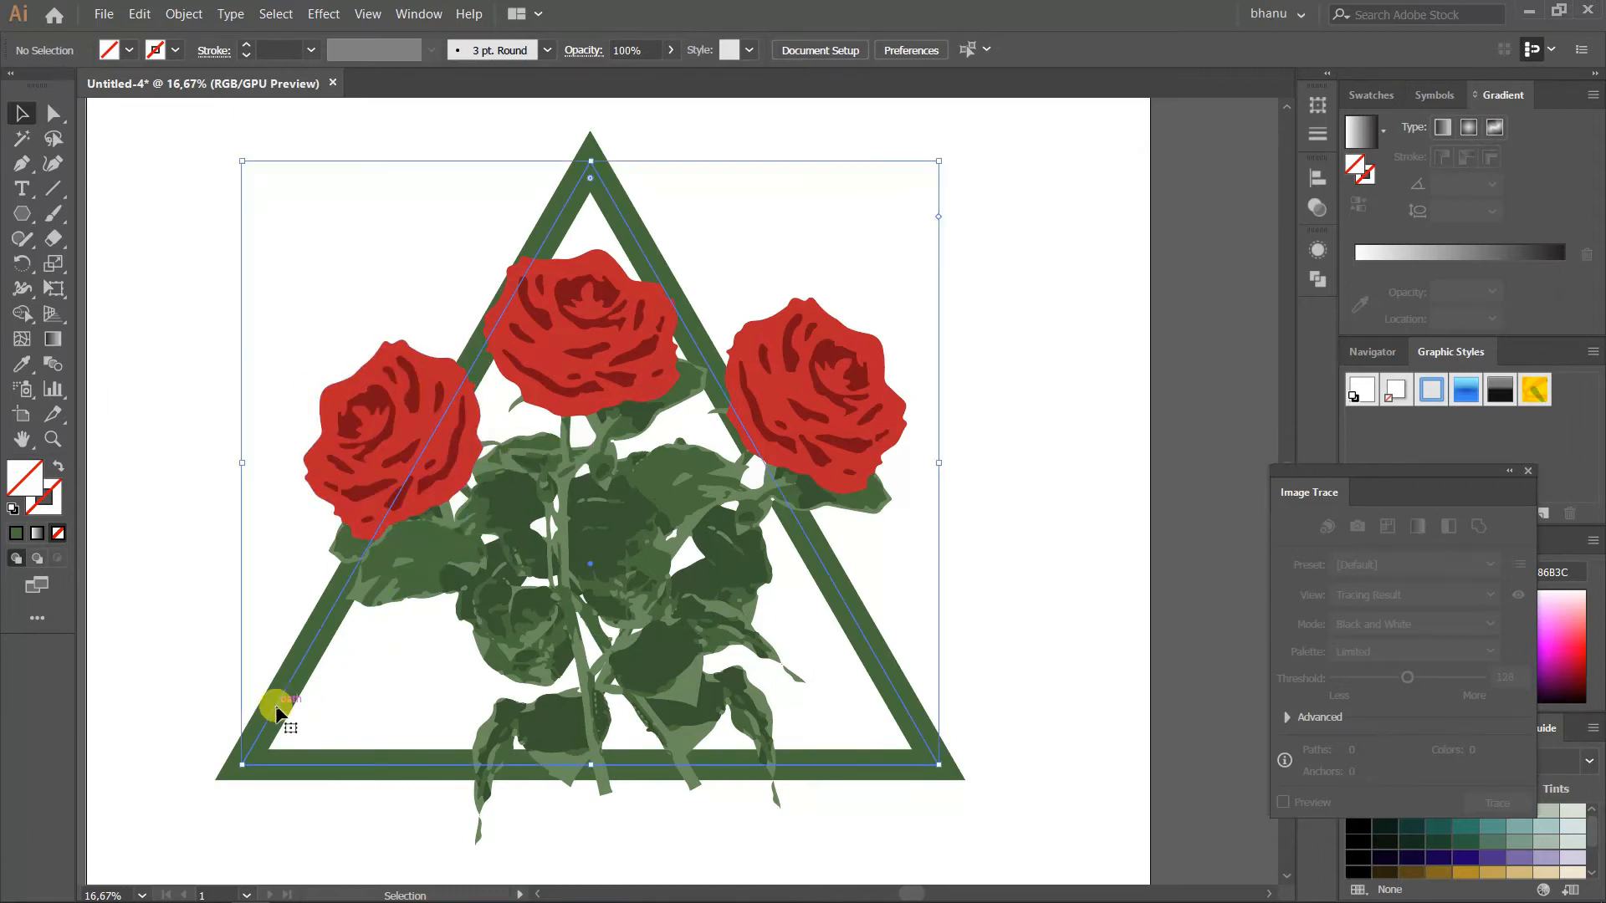
click(49, 345)
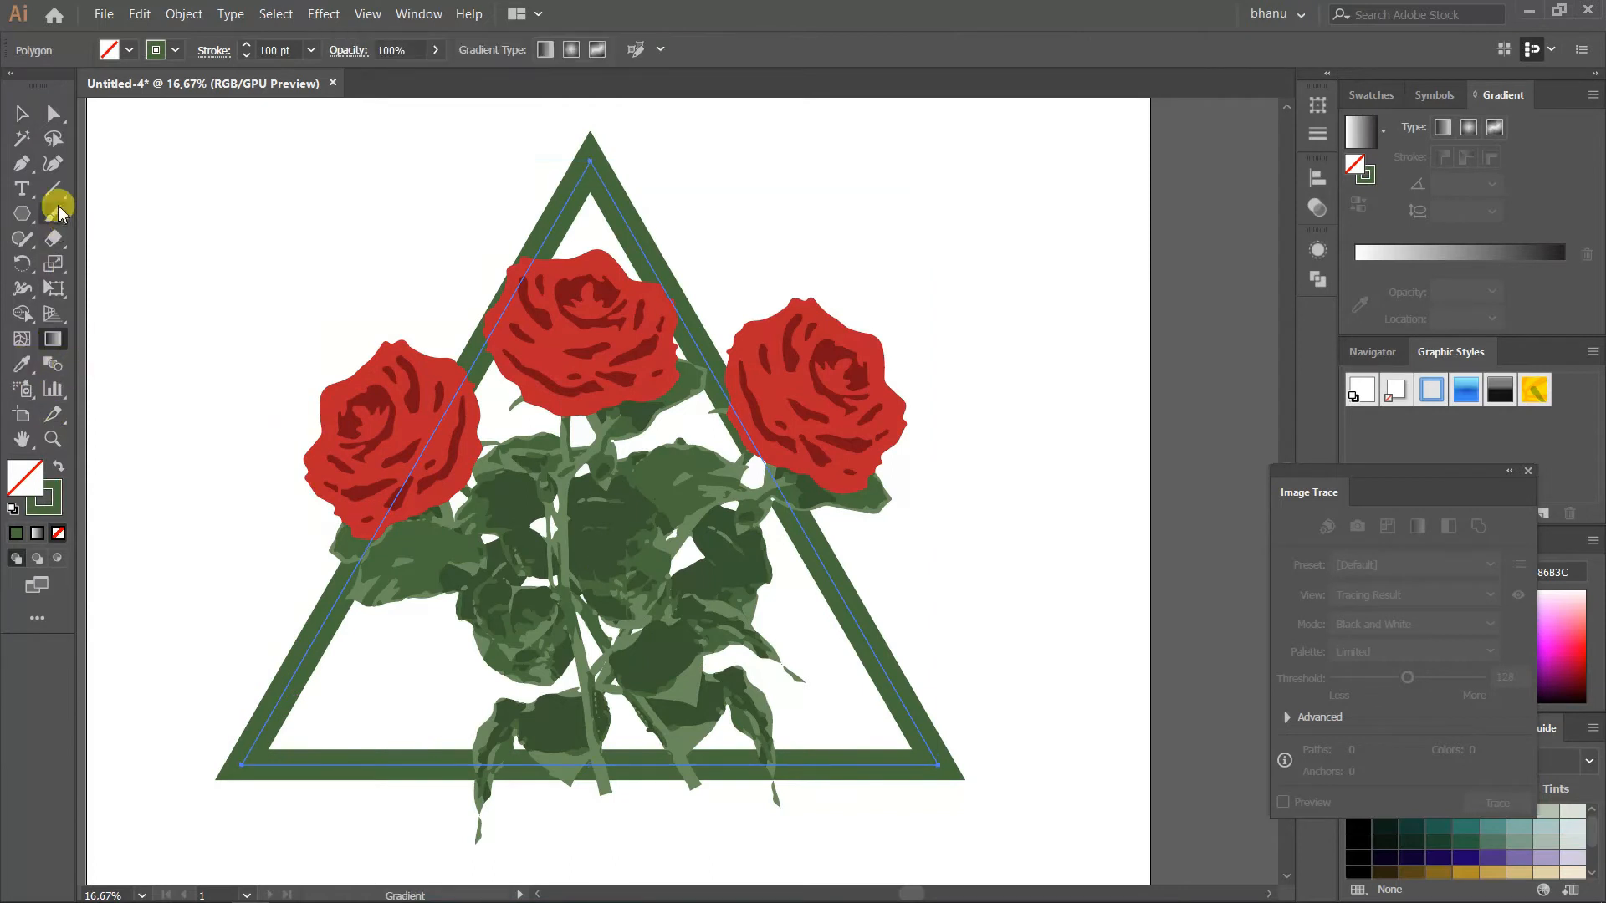
drag(50, 253, 102, 289)
scroll(468, 355, up, 2)
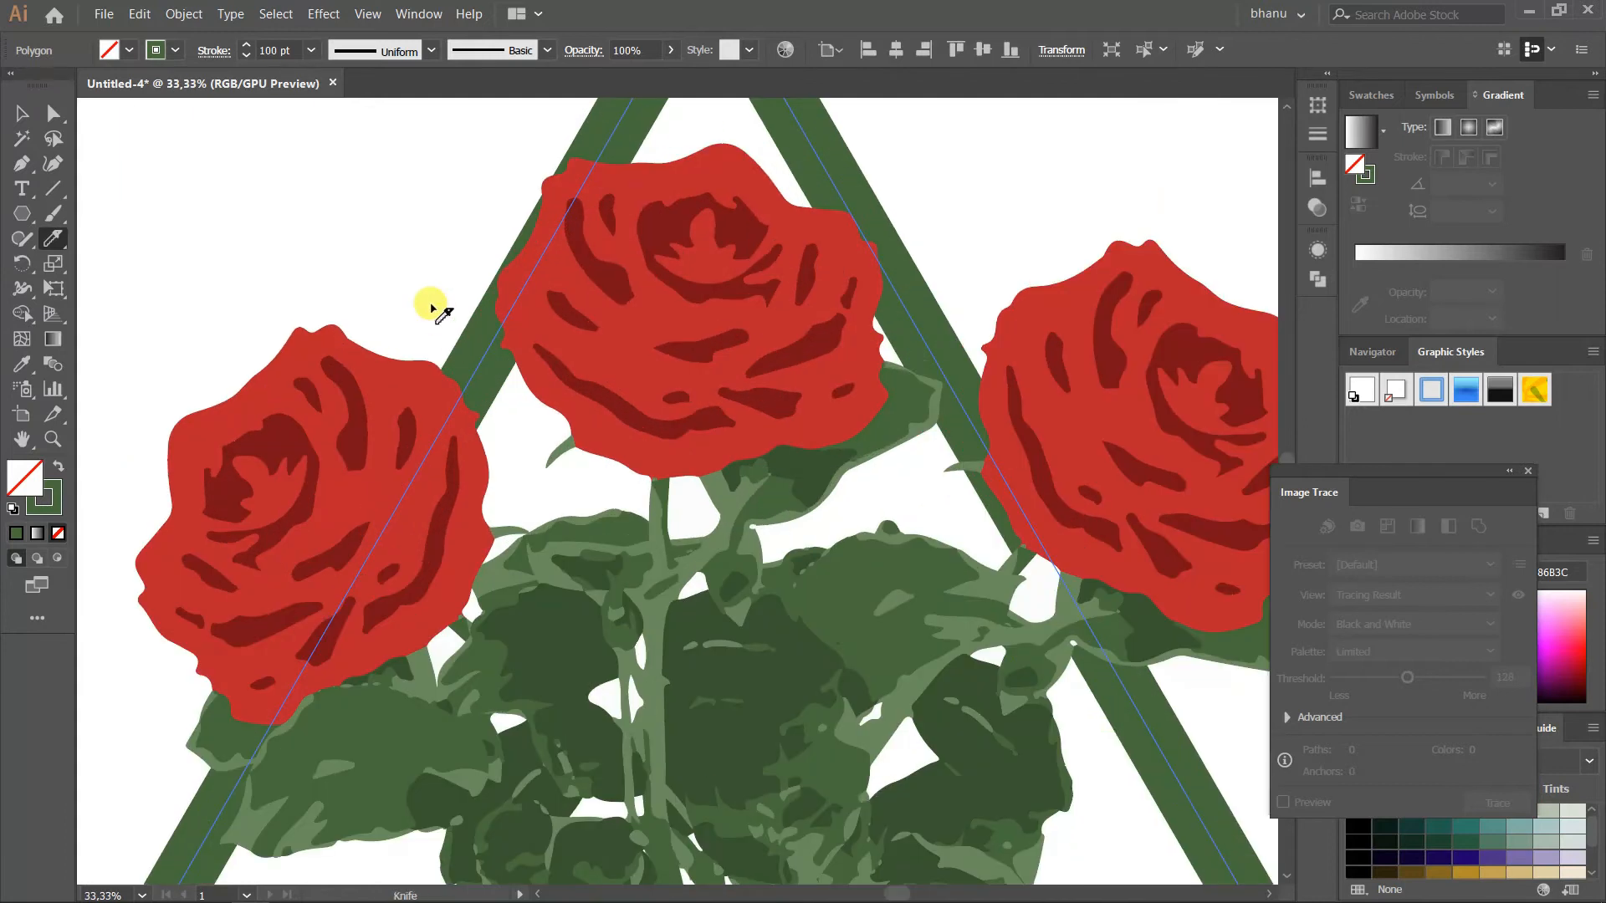
key(v)
key(ctrl+shift+a)
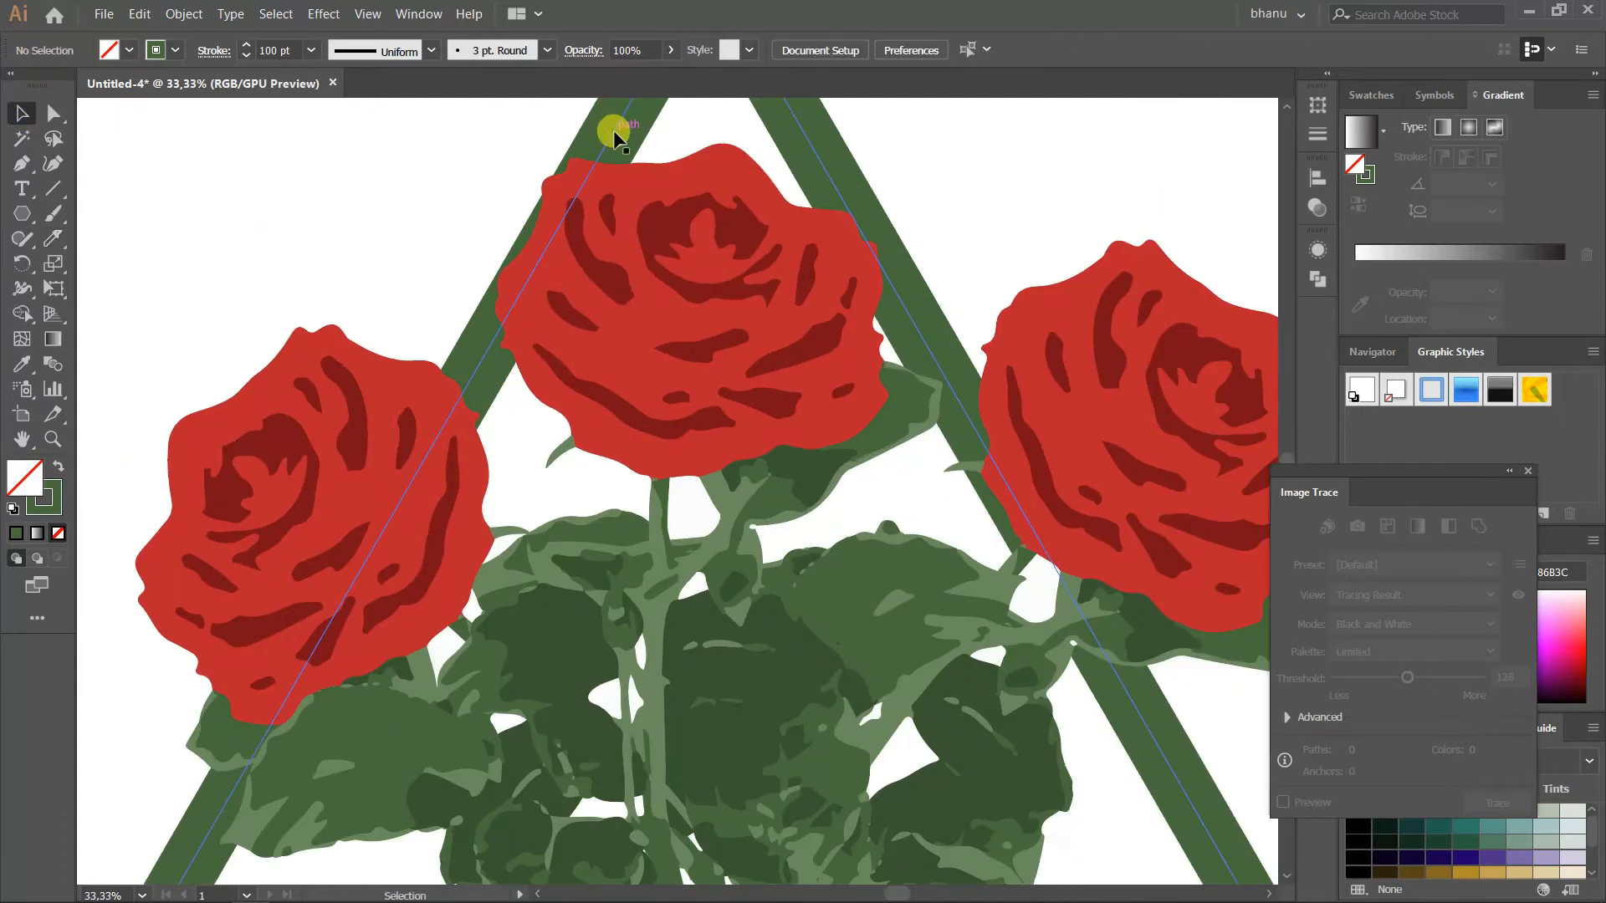
click(184, 14)
click(251, 205)
click(751, 577)
Cut across the frame's left bar behind the left rose with the Knife tool
click(55, 243)
drag(437, 314, 489, 391)
scroll(495, 396, down, 1)
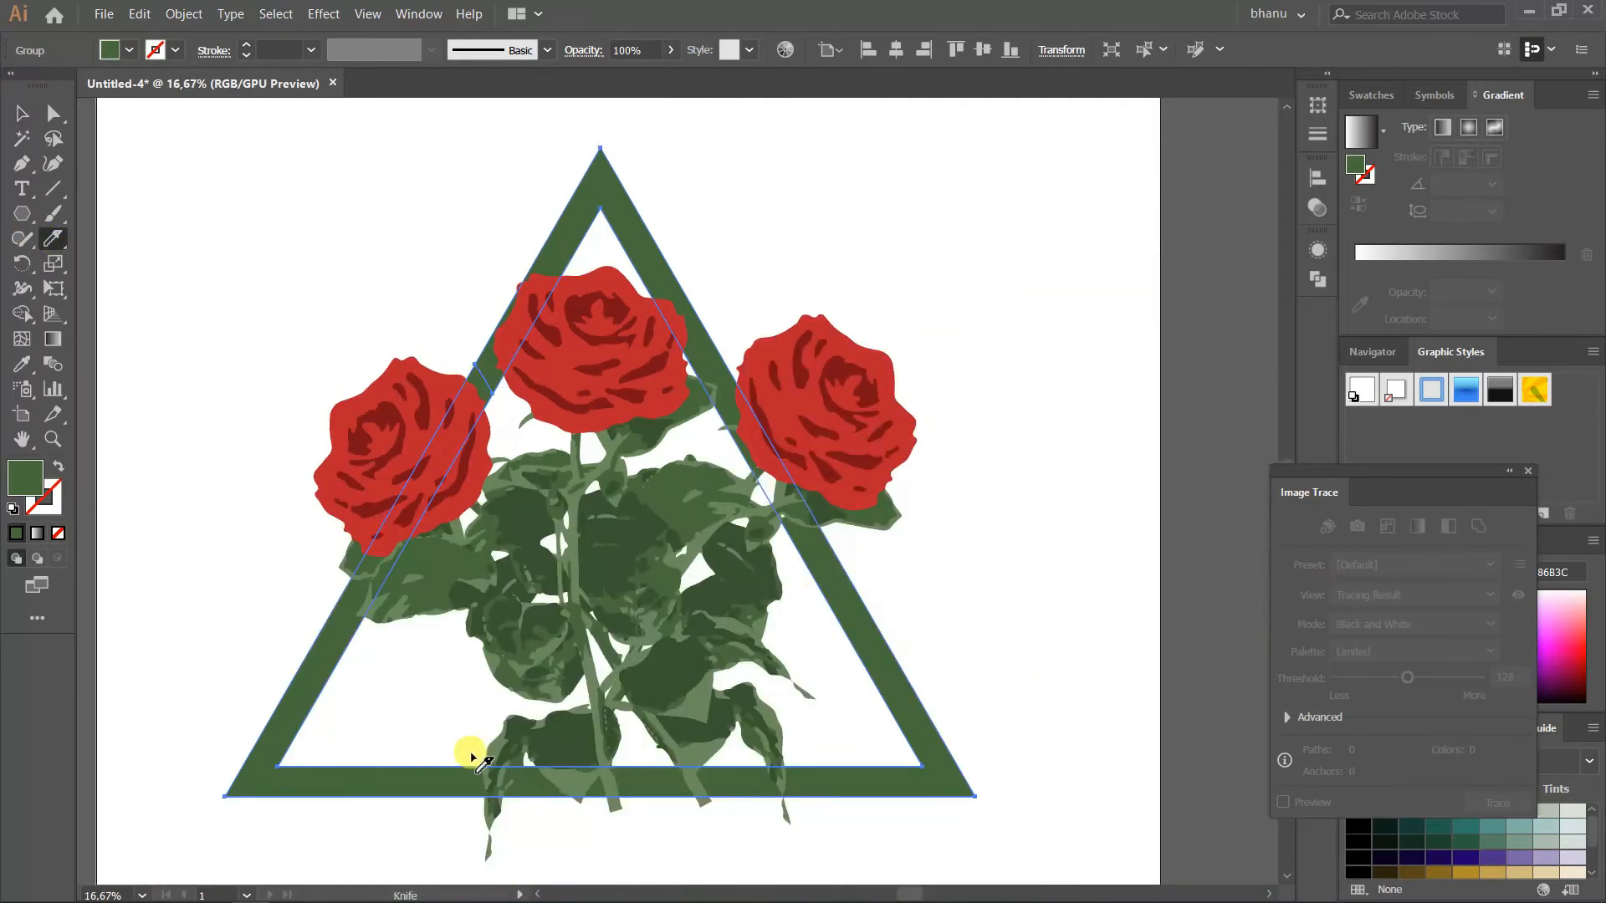
drag(478, 433, 365, 528)
click(22, 112)
click(349, 642)
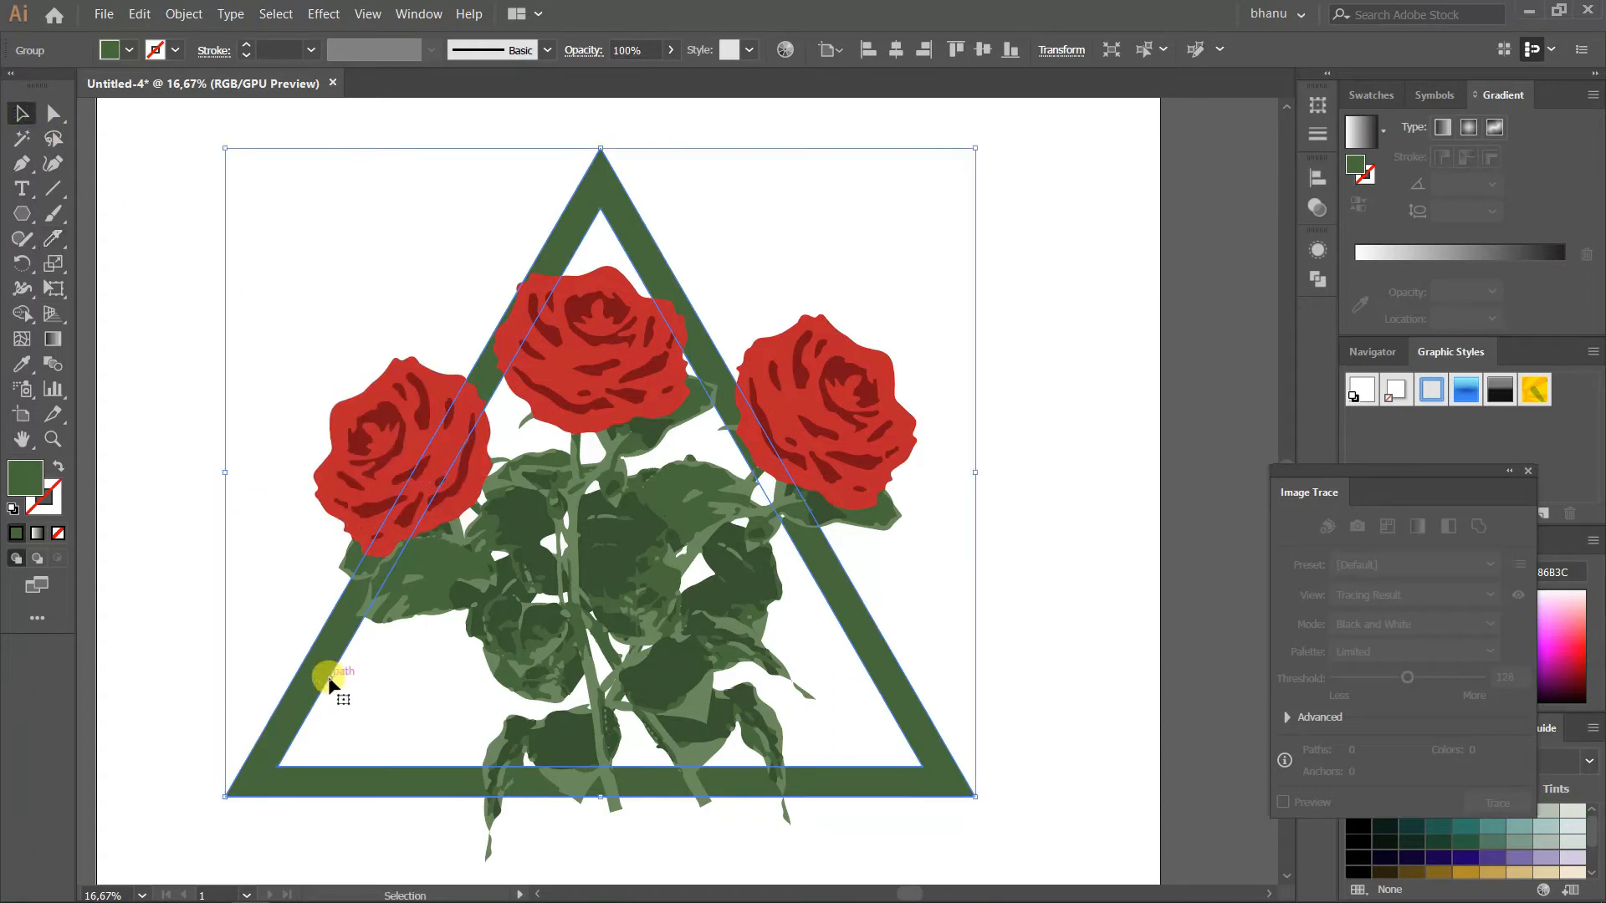
click(66, 246)
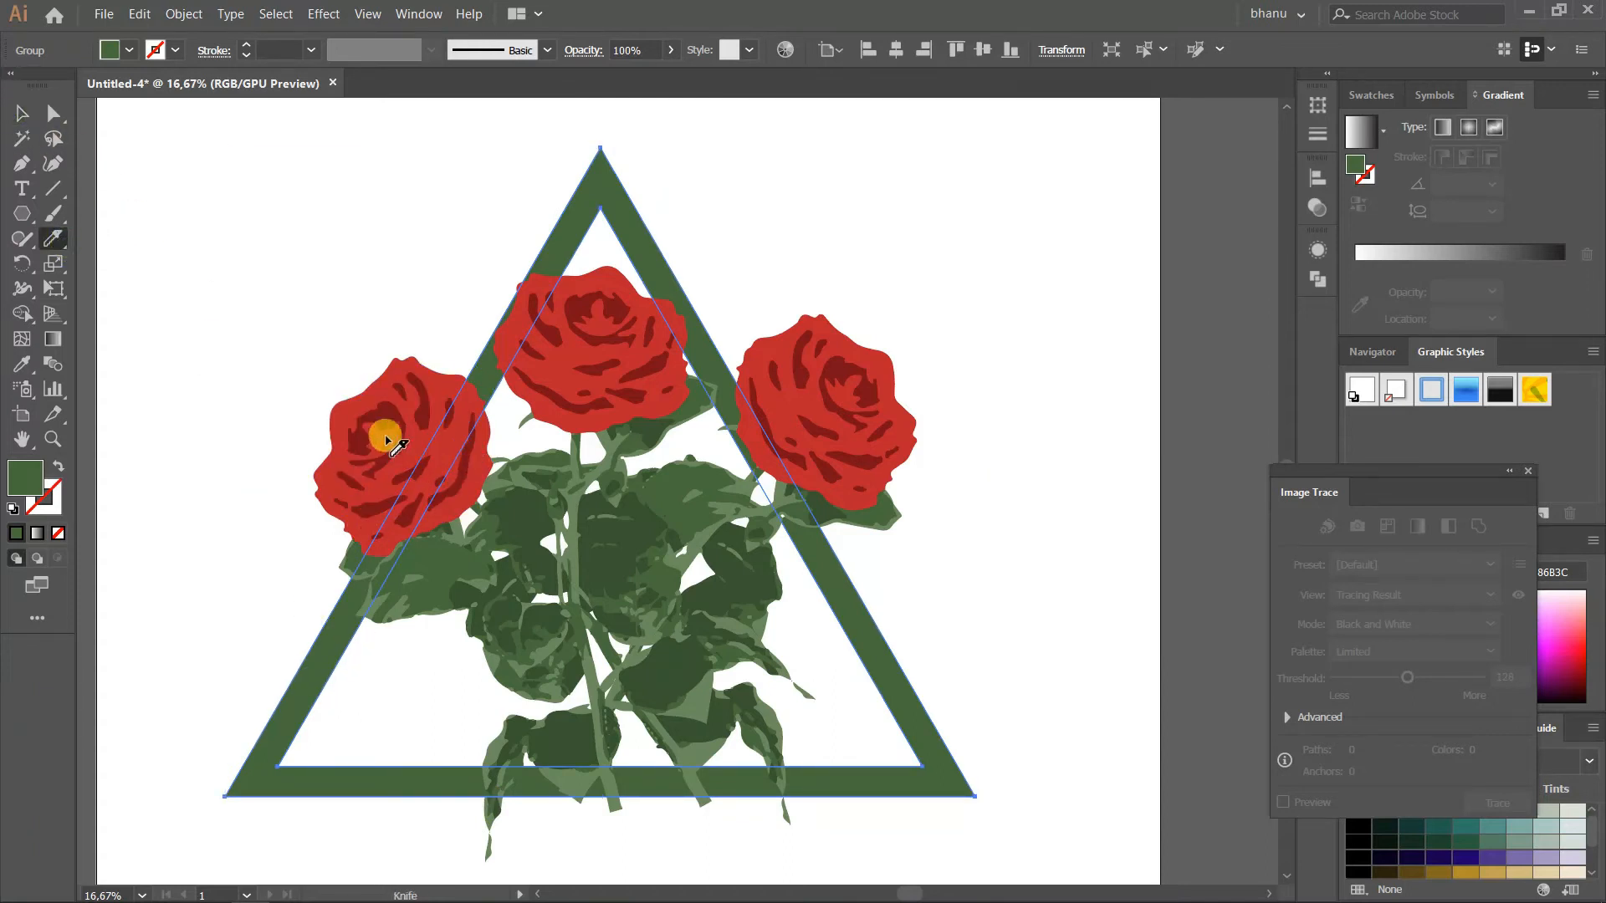
drag(471, 507, 474, 511)
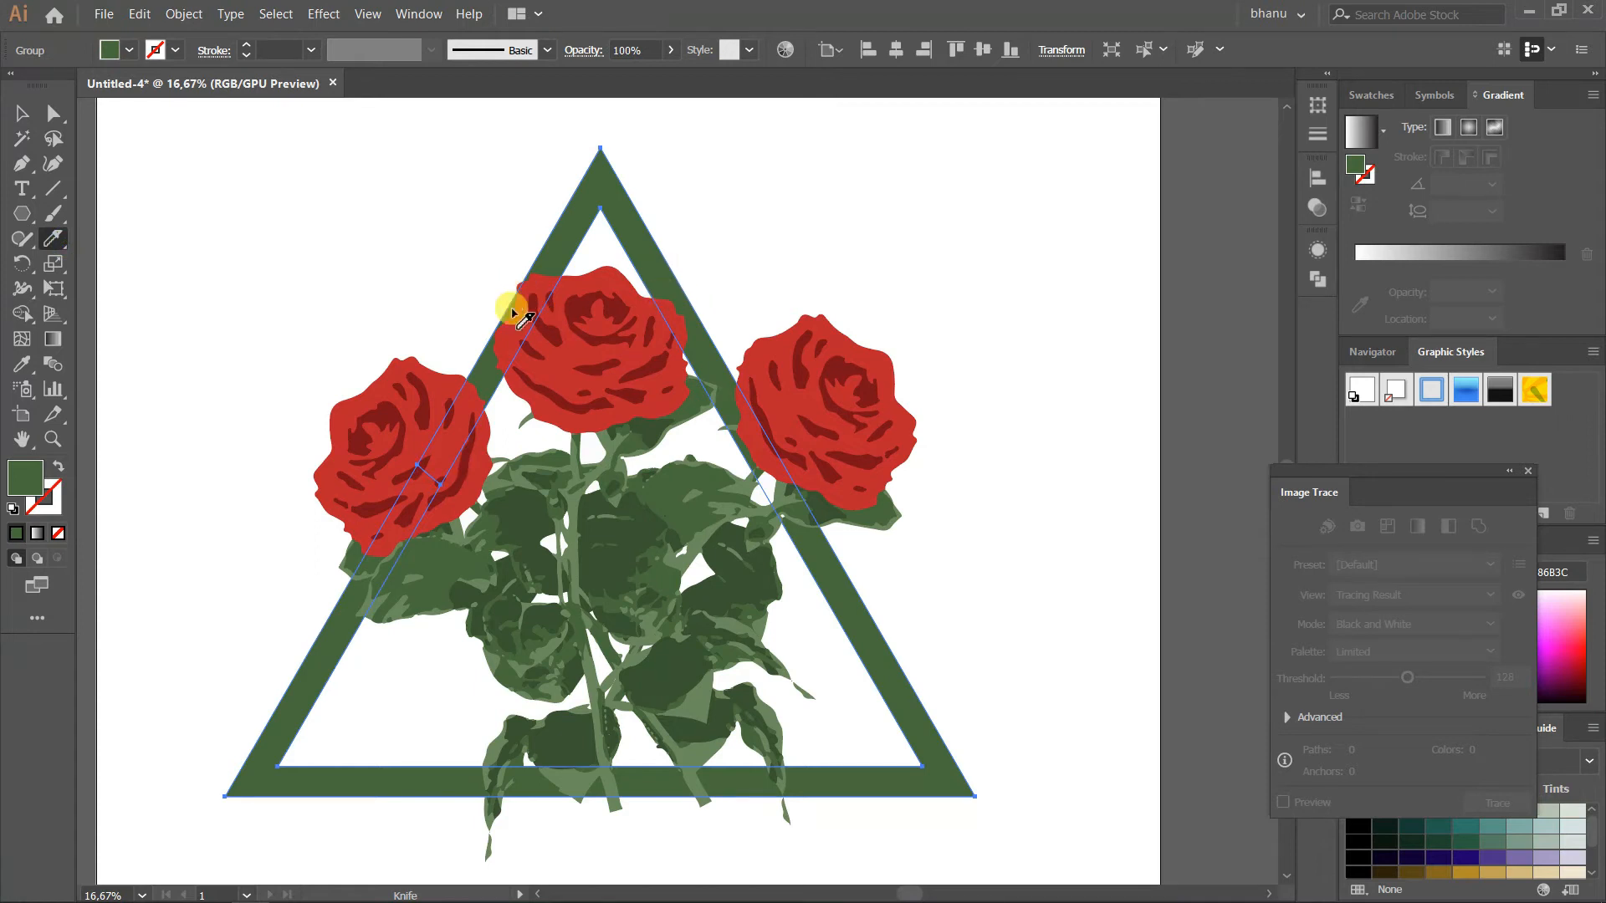
Cut across the frame's left bar behind the upper-left edge of the top rose
scroll(516, 285, up, 5)
mouse_move(494, 269)
mouse_down()
mouse_move(618, 372)
mouse_move(720, 566)
mouse_up()
scroll(545, 468, down, 5)
scroll(699, 451, up, 1)
scroll(674, 477, down, 3)
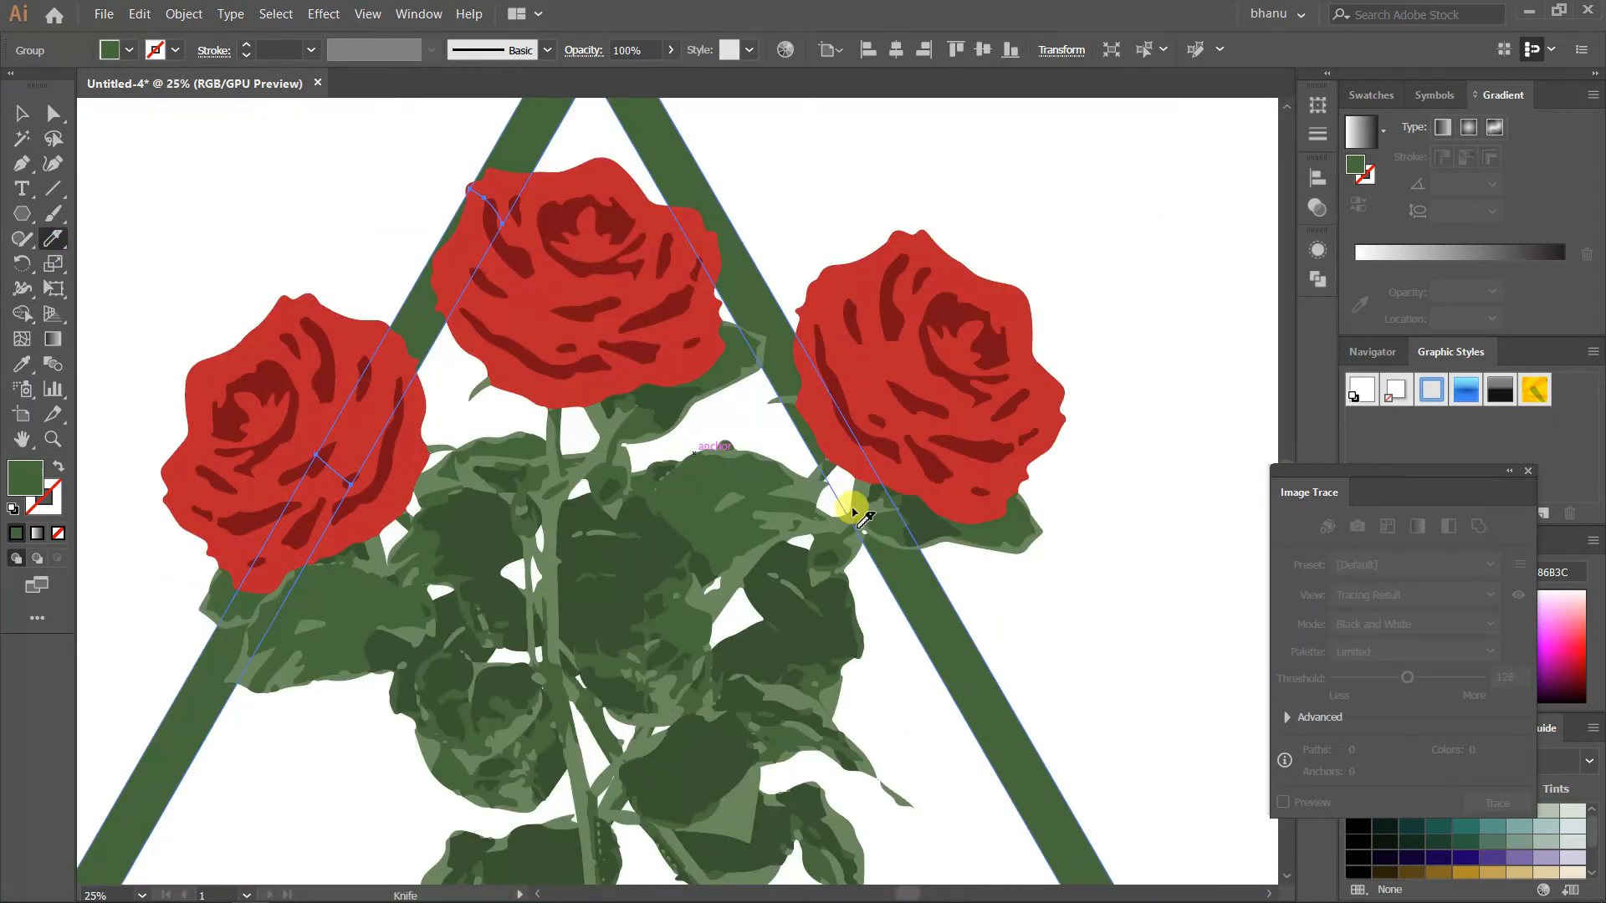
Cut across the frame's right bar along the leaf beneath the right rose
scroll(836, 502, up, 5)
scroll(727, 493, down, 5)
scroll(753, 535, up, 2)
drag(636, 592, 1225, 437)
scroll(948, 459, down, 3)
Cut across the frame's bottom bar along the left drooping leaf
scroll(818, 535, down, 3)
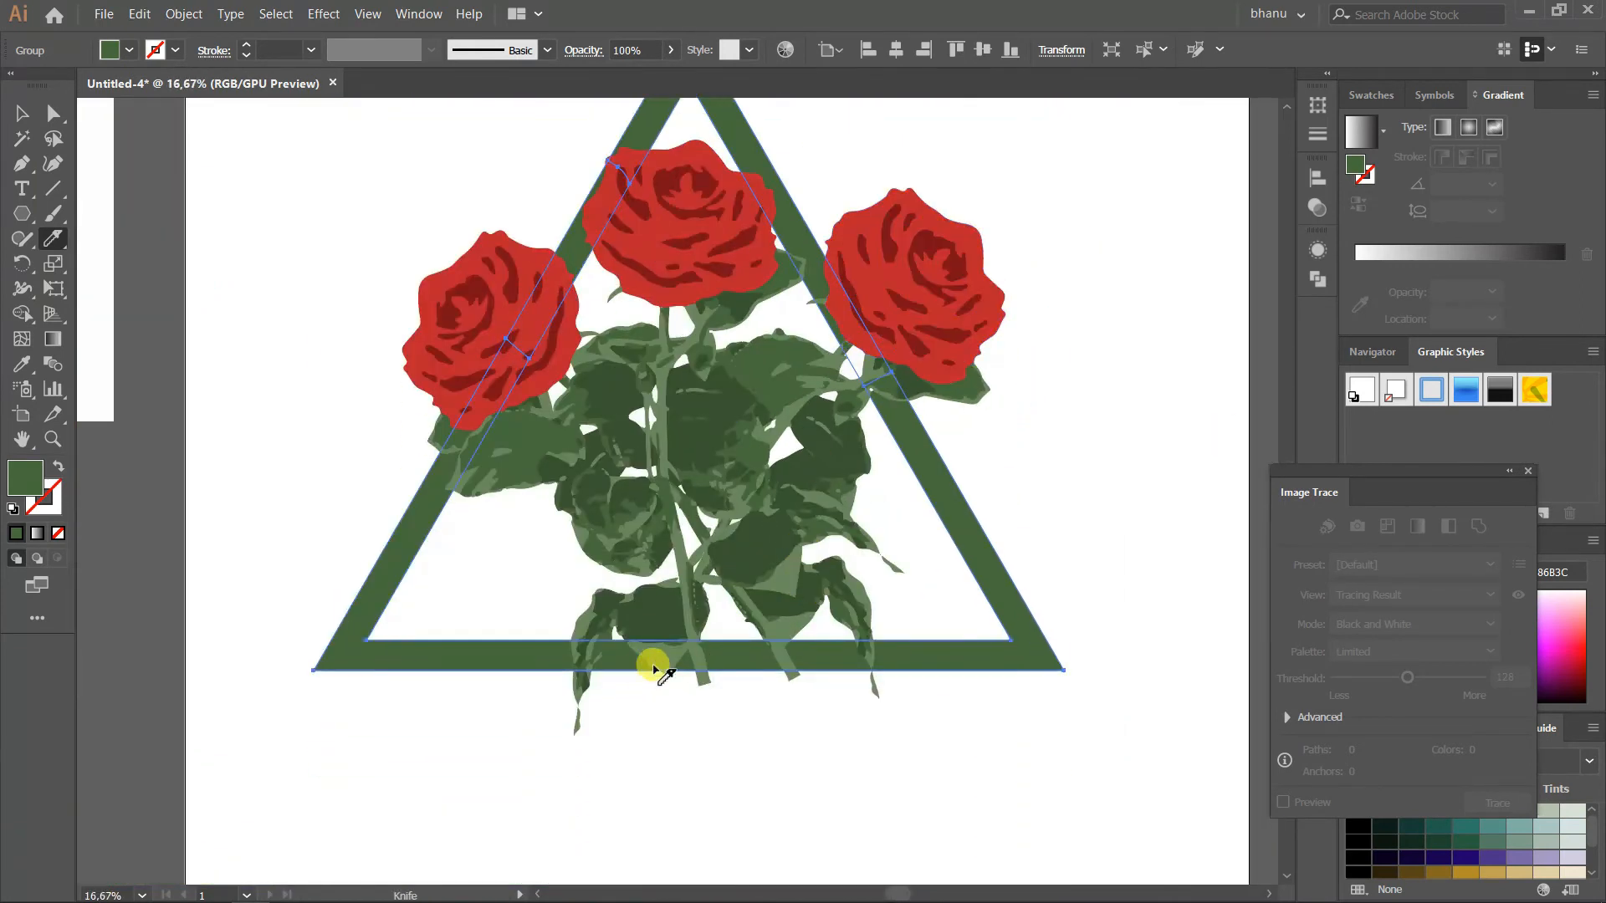
scroll(679, 663, up, 2)
drag(559, 588, 537, 687)
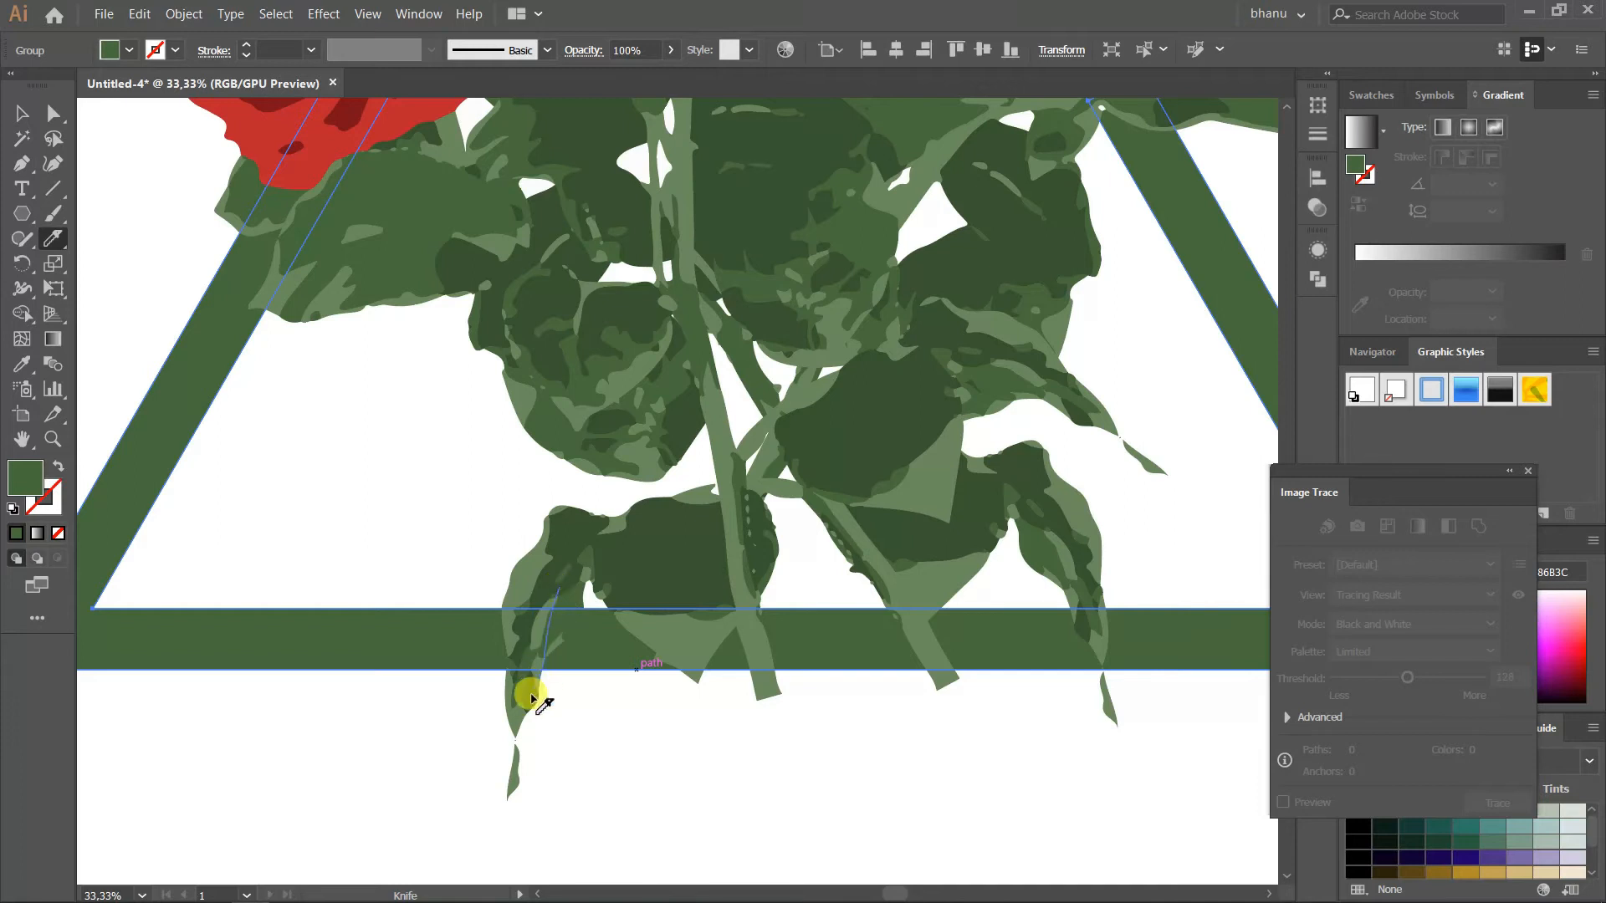
drag(520, 741, 519, 743)
scroll(562, 678, up, 5)
scroll(488, 659, down, 4)
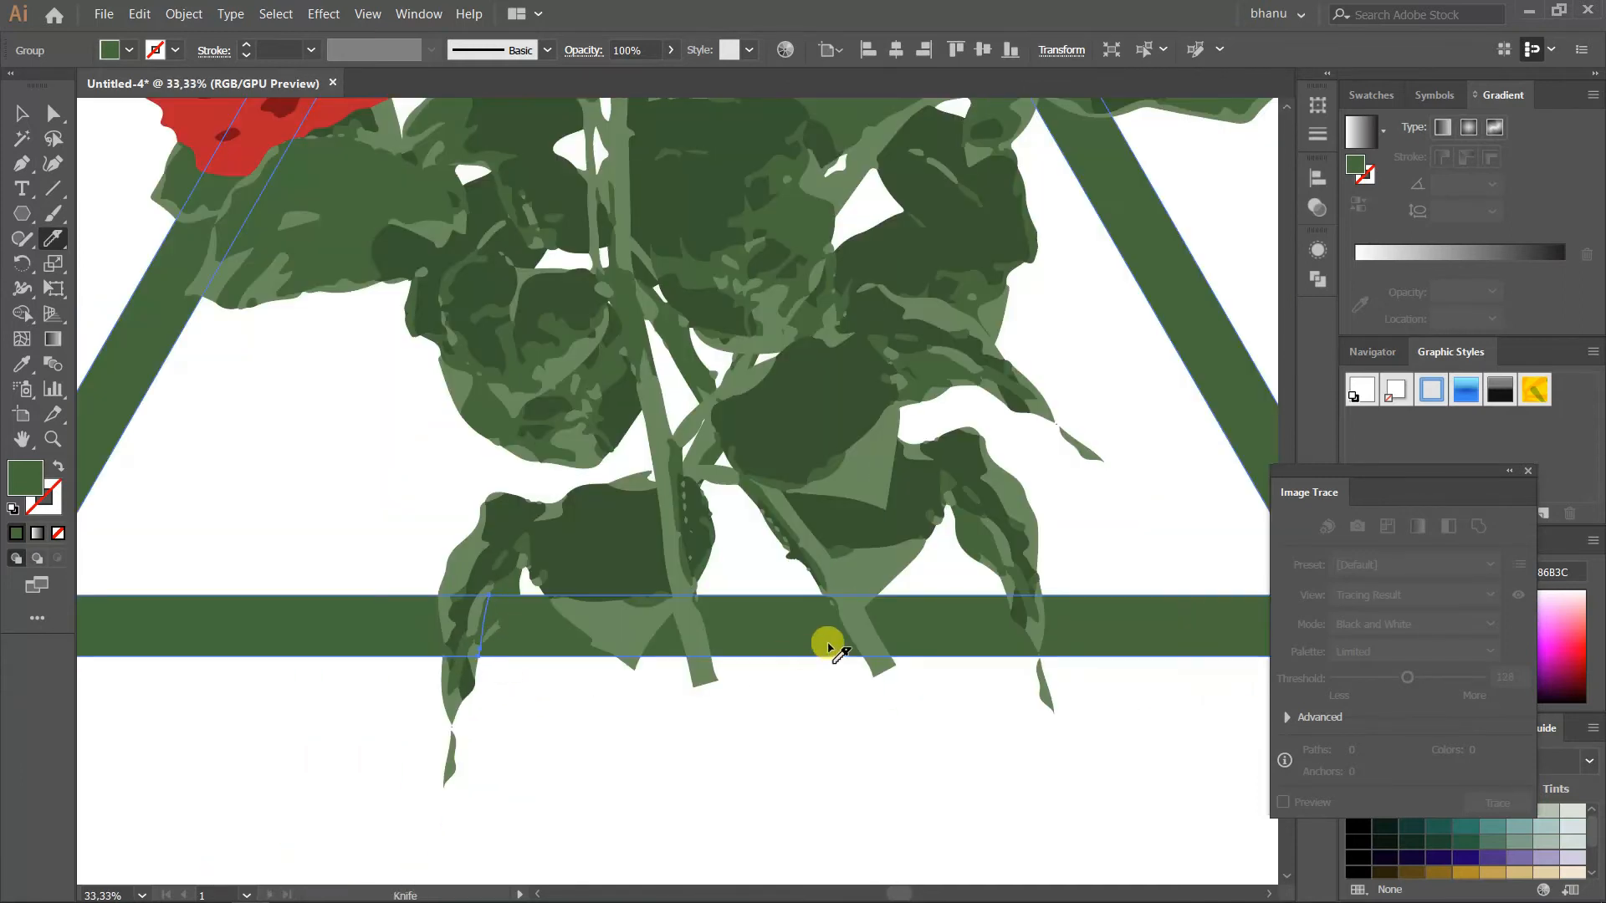
Cut across the frame's bottom bar along the right drooping leaf
scroll(1050, 634, up, 2)
drag(953, 485, 1006, 648)
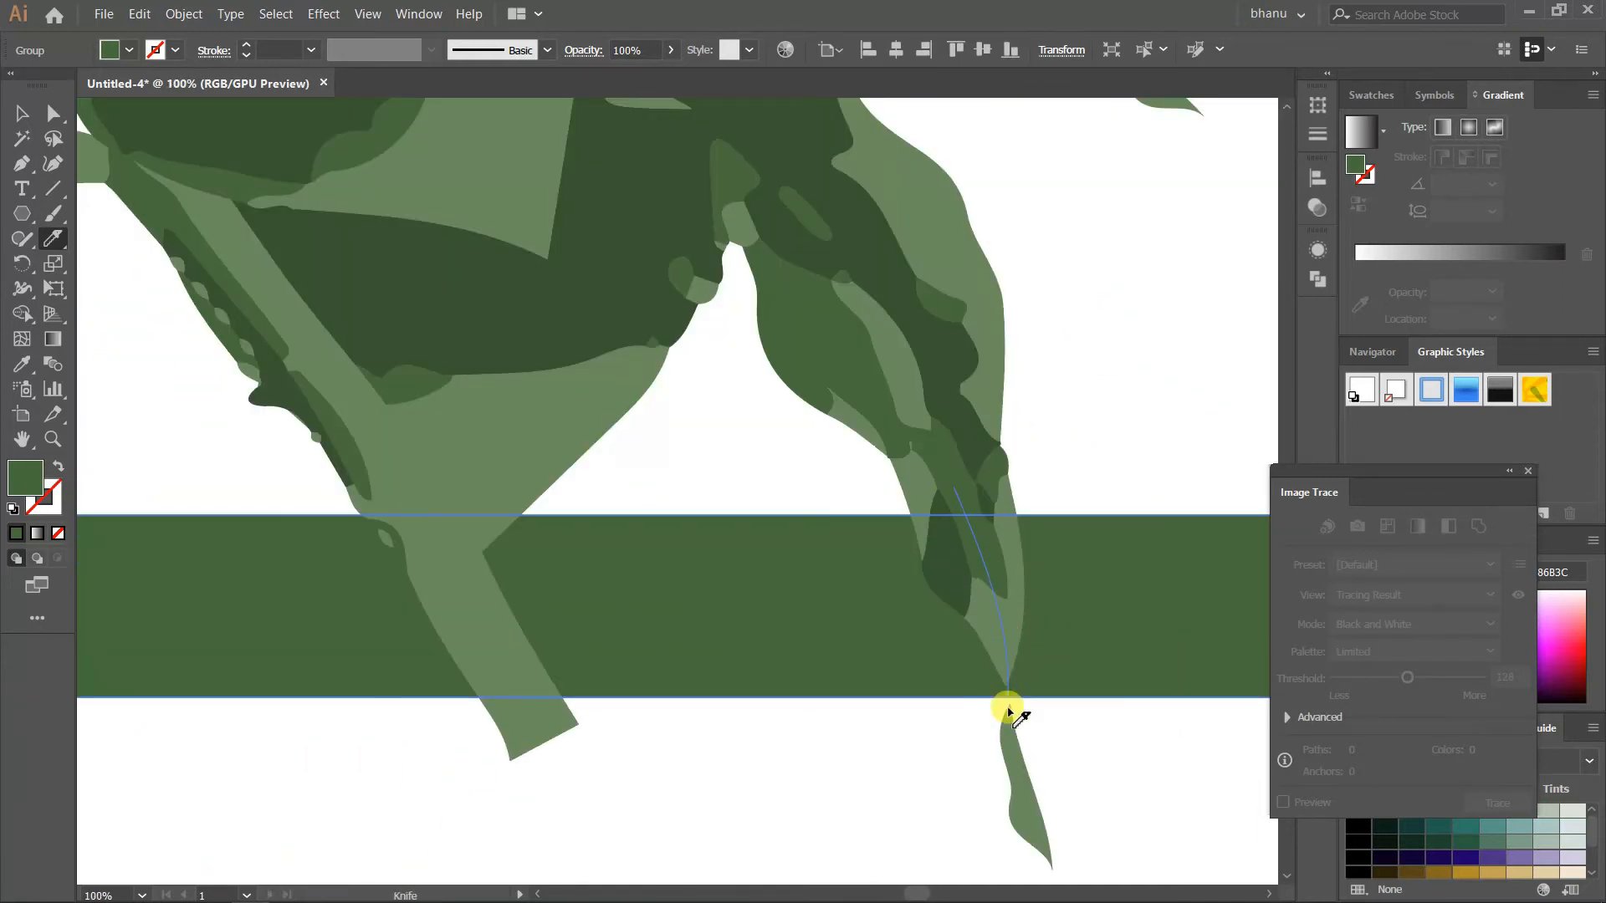
drag(1019, 751, 1021, 751)
scroll(885, 747, down, 2)
key(alt+space)
key(Escape)
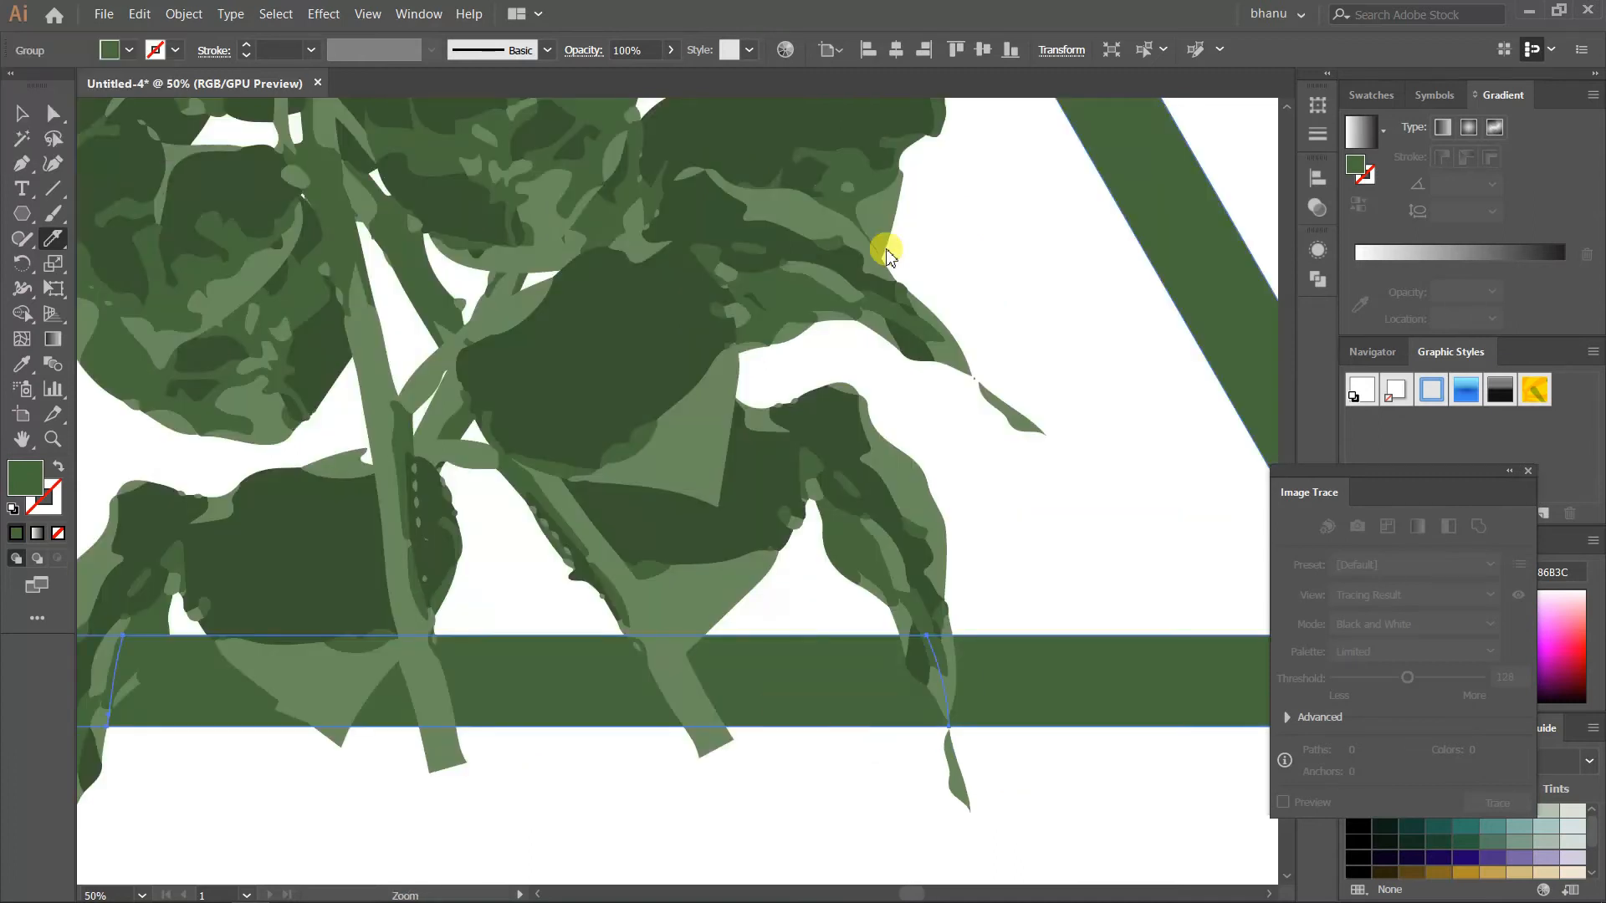
scroll(886, 552, down, 2)
scroll(150, 180, up, 2)
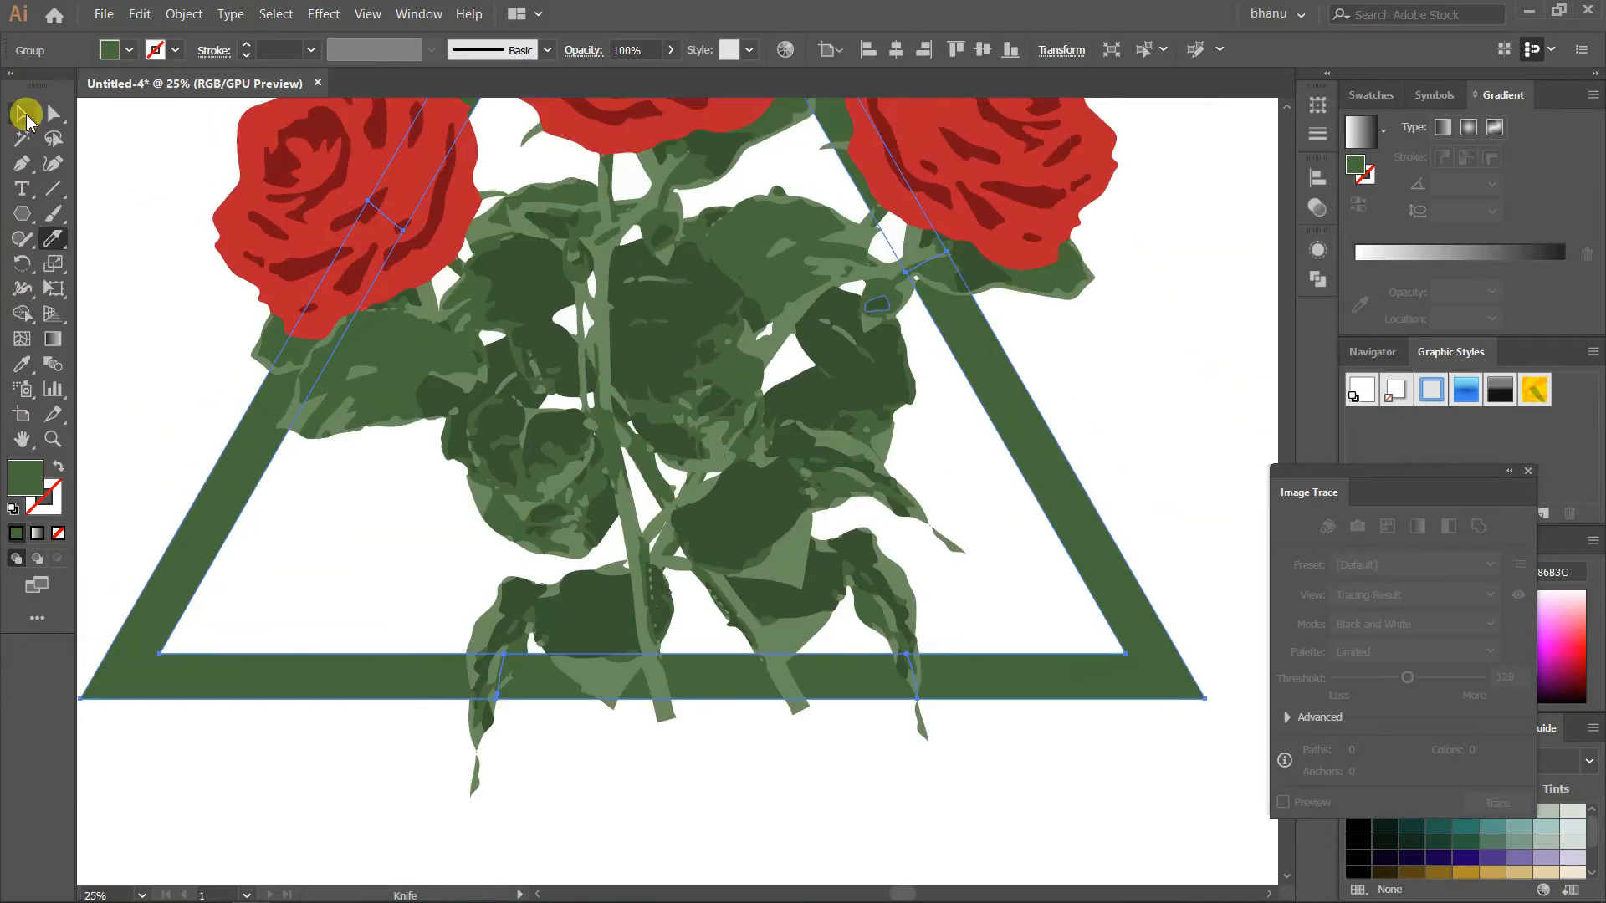
Ungroup the cut triangle frame into separate pieces and deselect them
click(27, 122)
scroll(143, 174, down, 1)
click(446, 628)
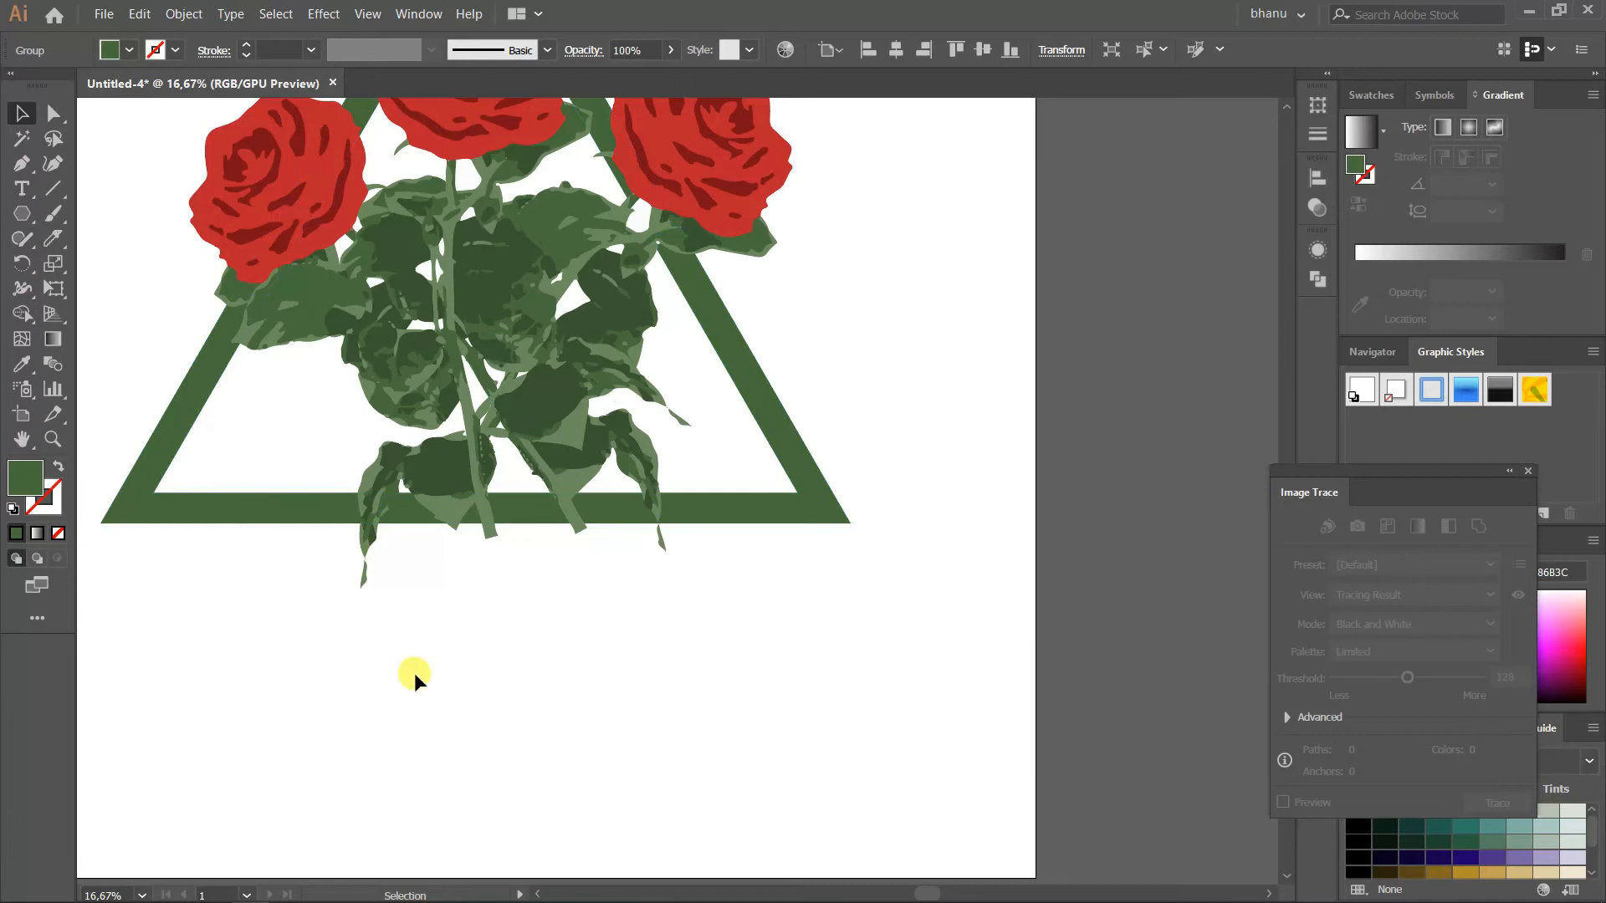
scroll(414, 672, up, 3)
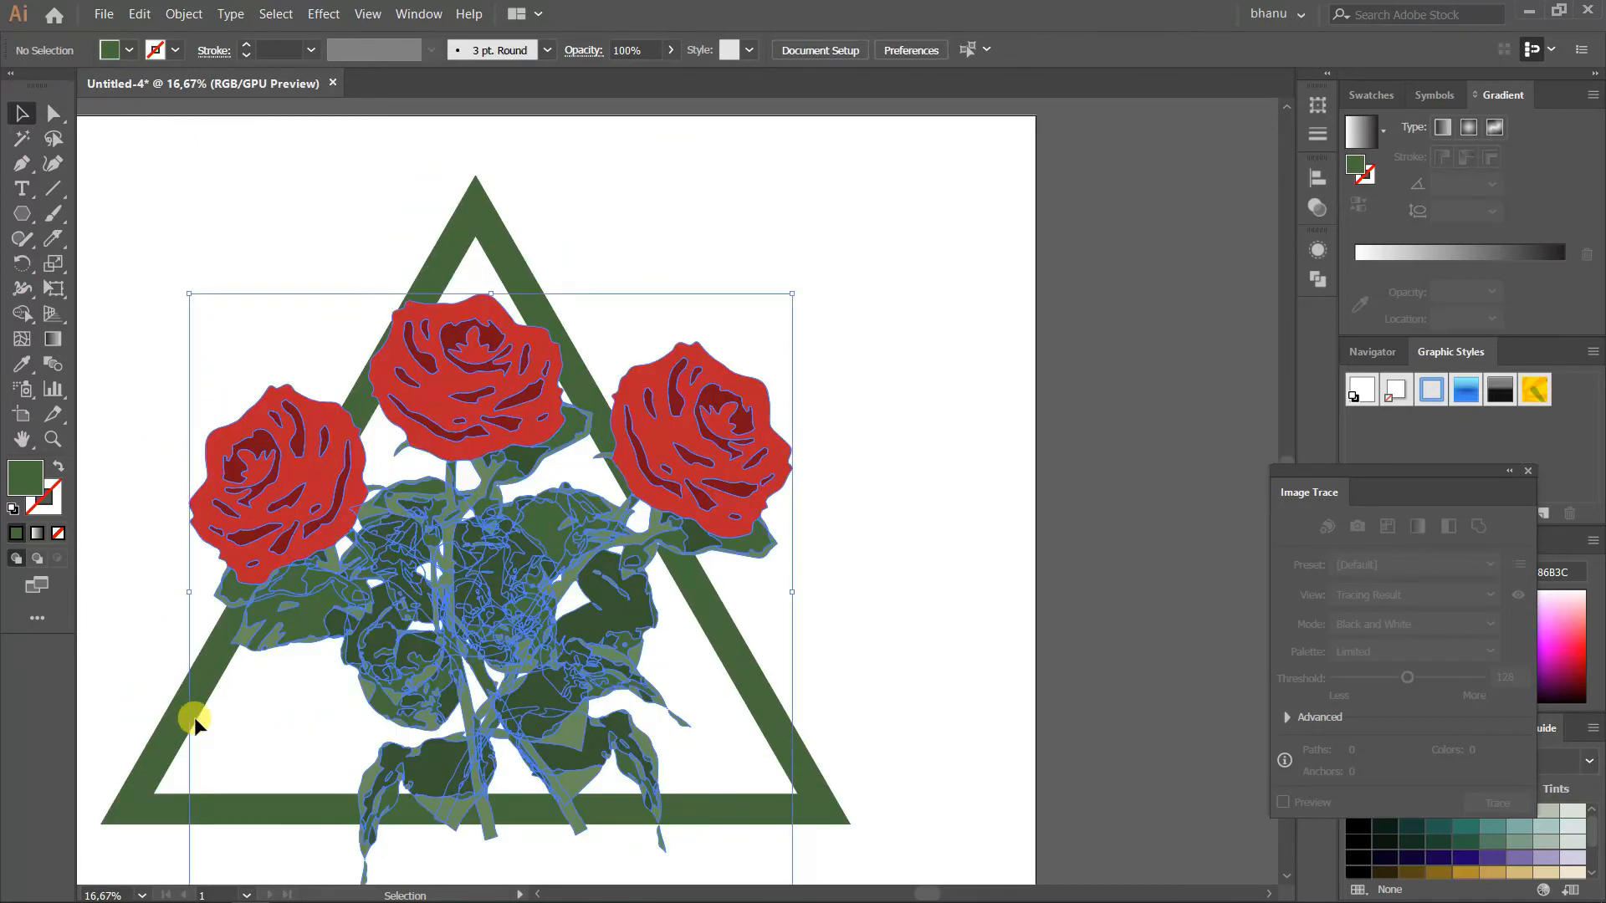
click(168, 710)
right_click(169, 713)
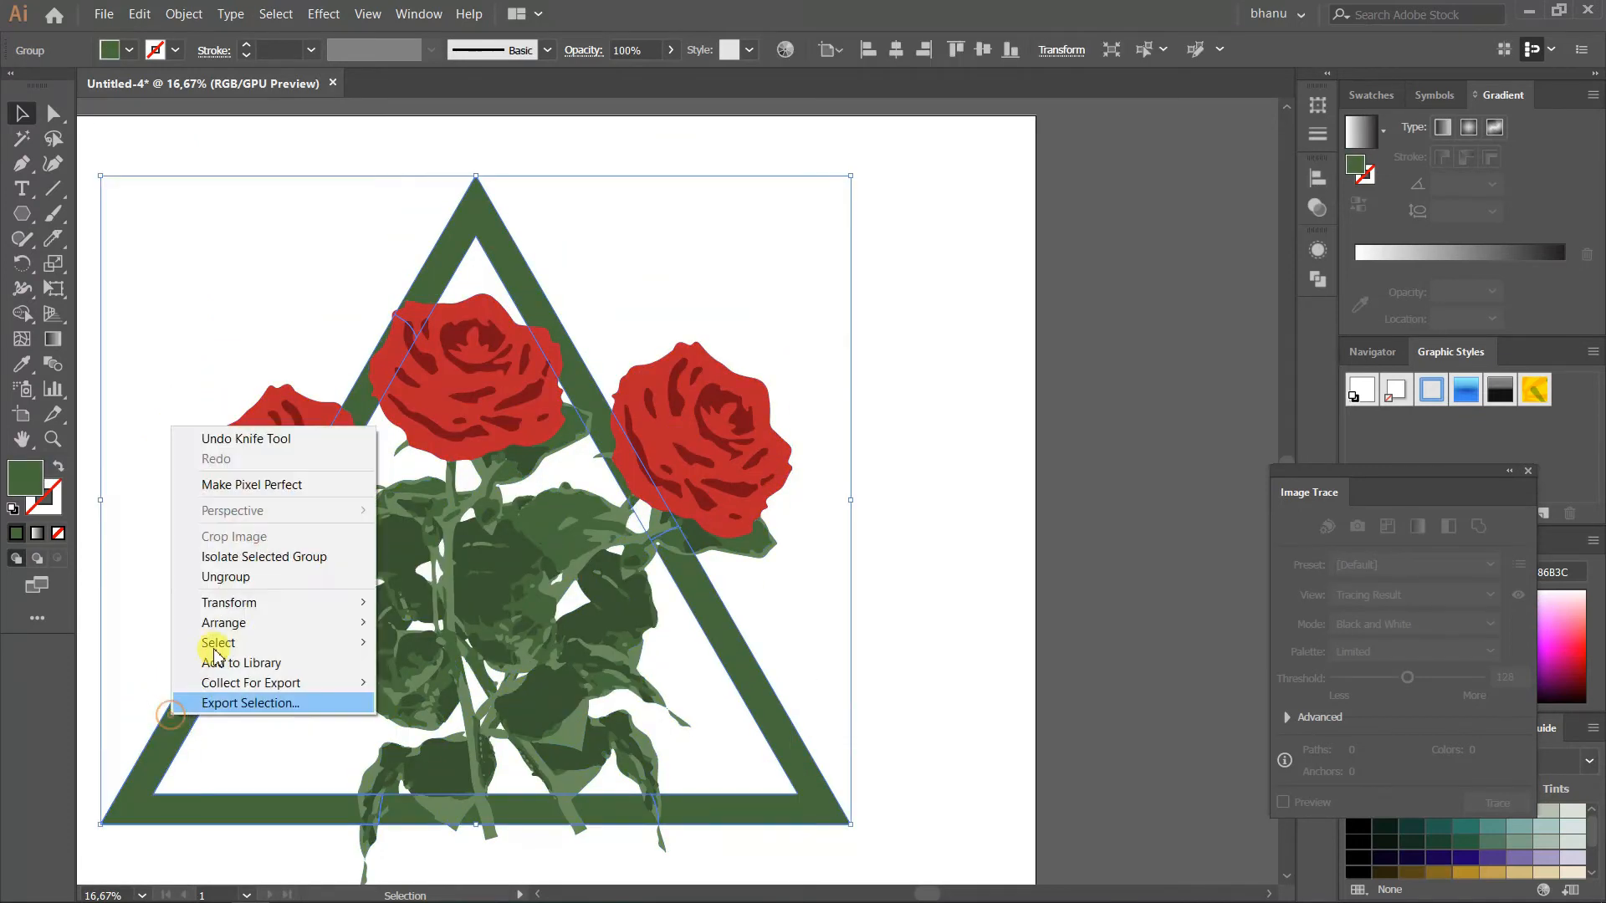
click(241, 577)
click(638, 155)
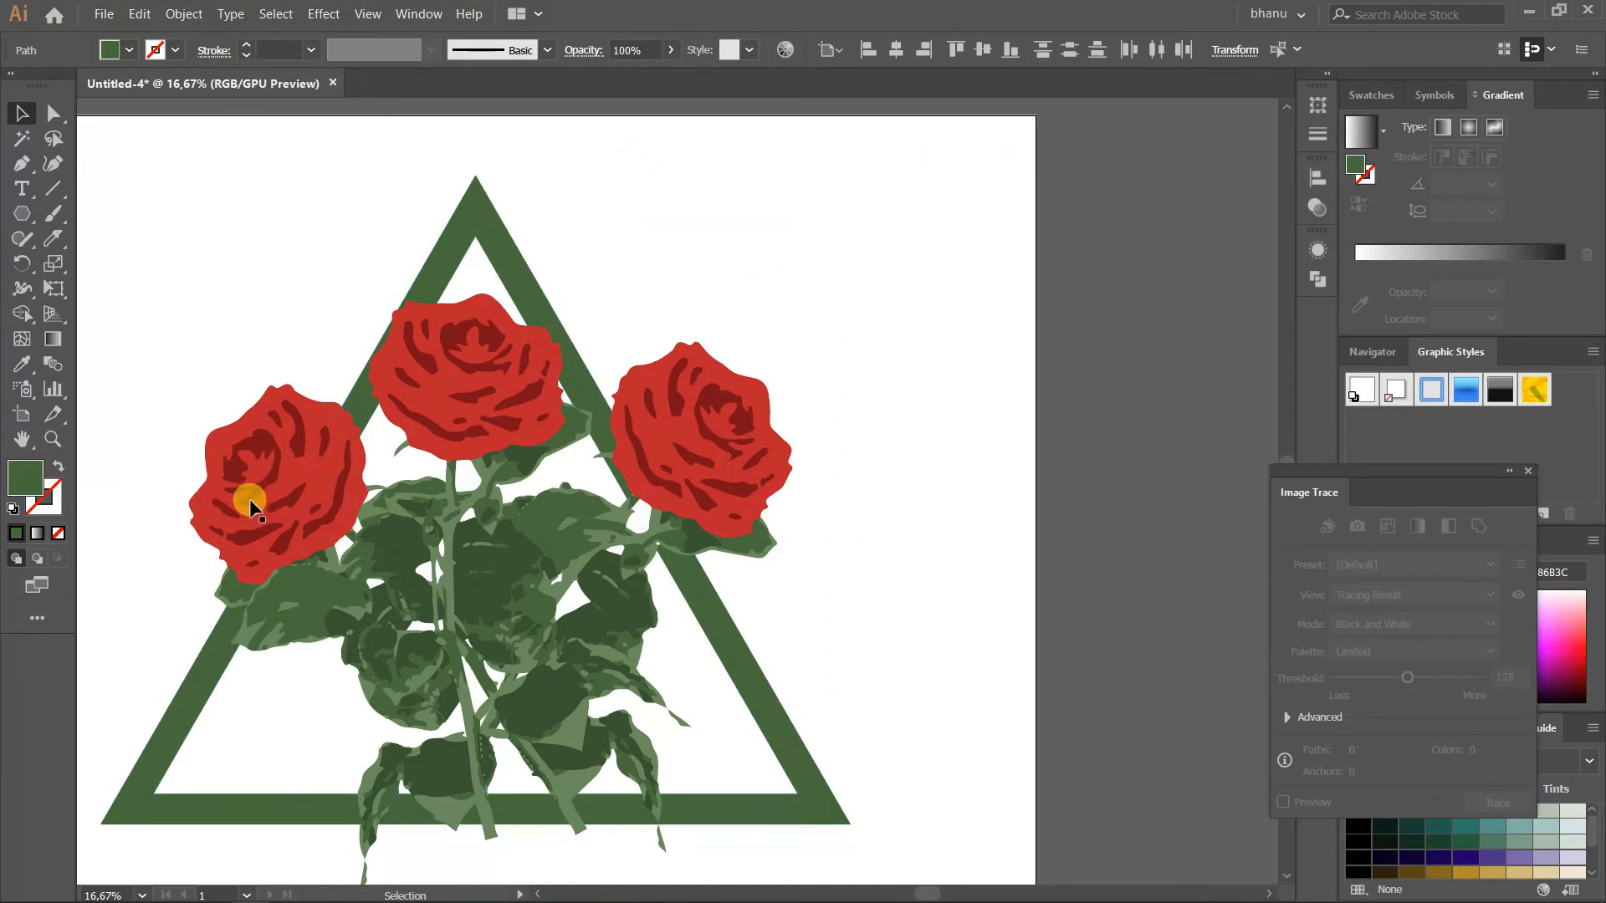
Build a linear gradient running from a darker green to the frame's green, 486B3C
drag(29, 482, 1563, 265)
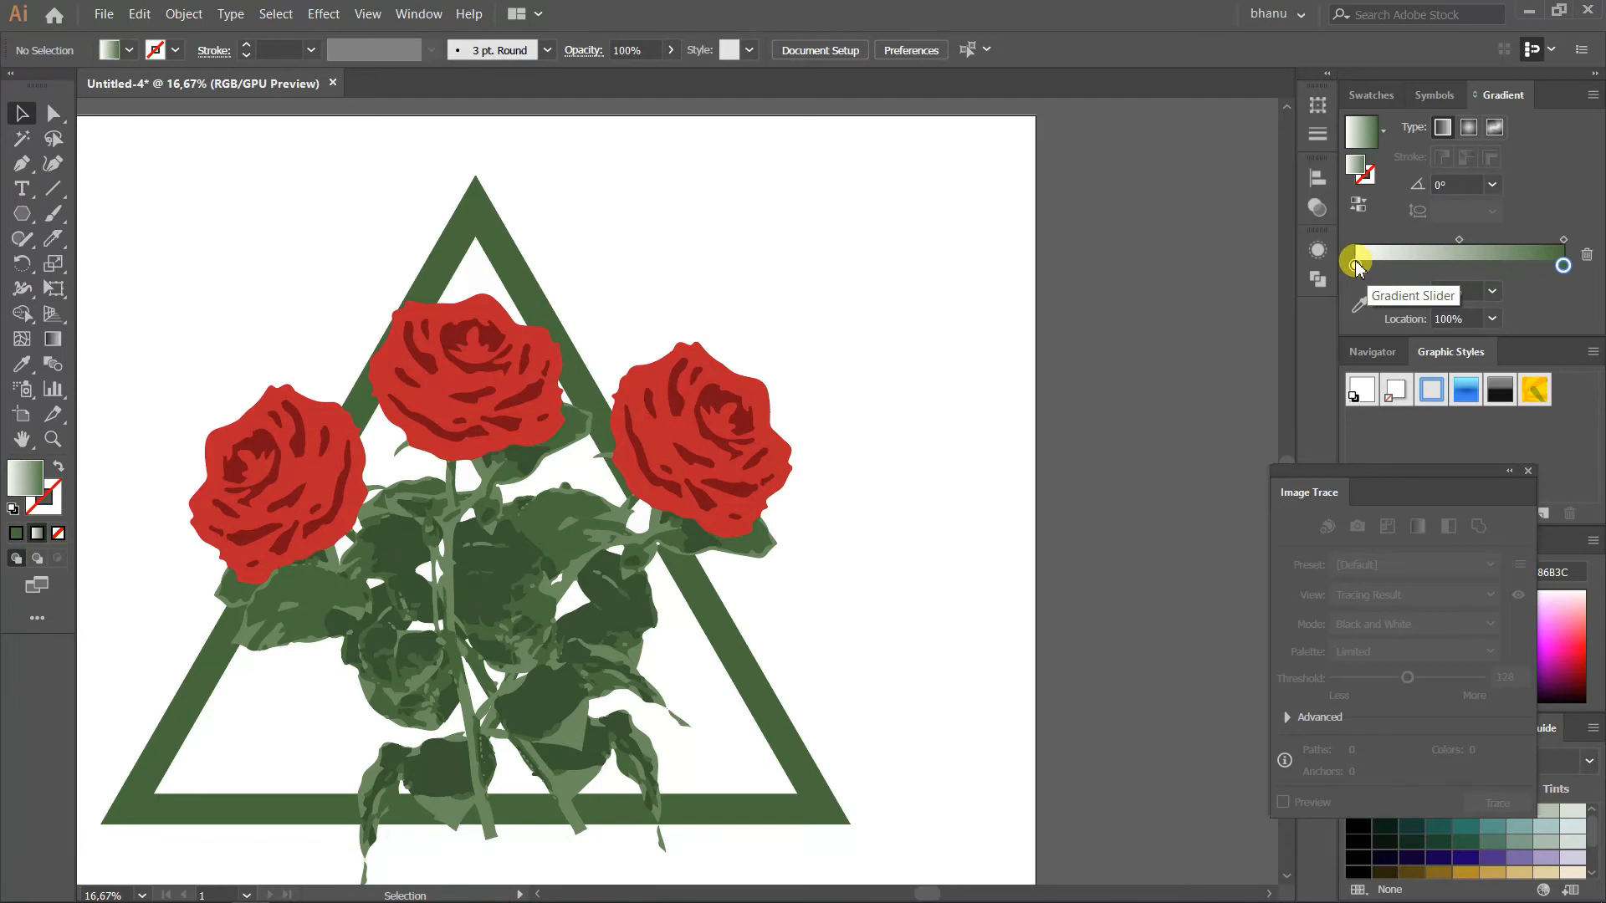
click(16, 533)
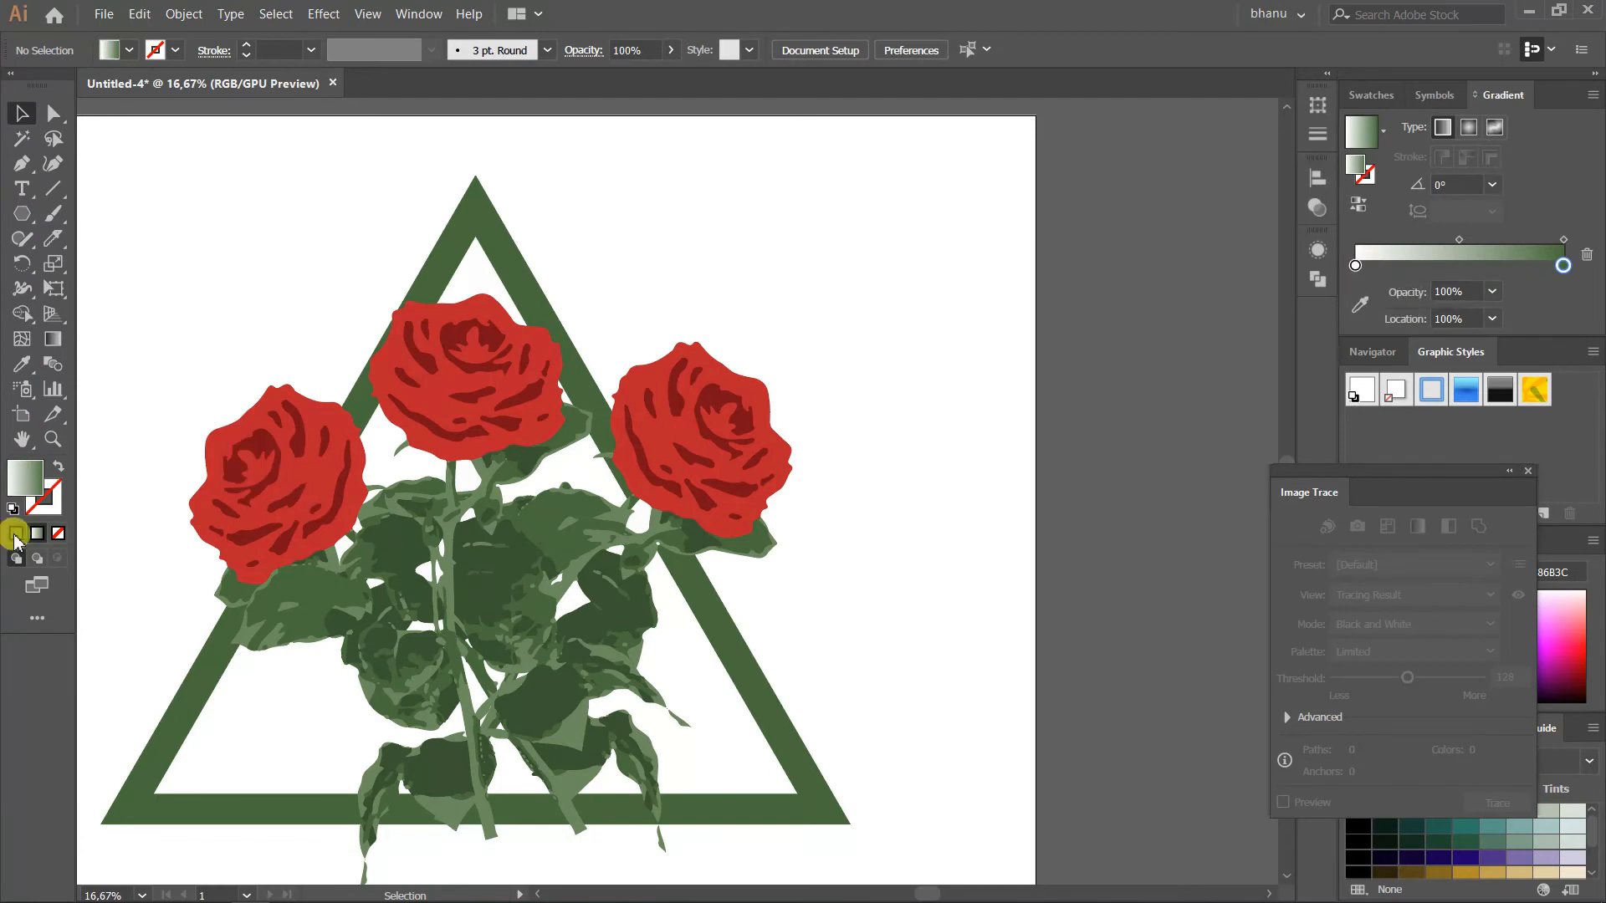
double_click(28, 482)
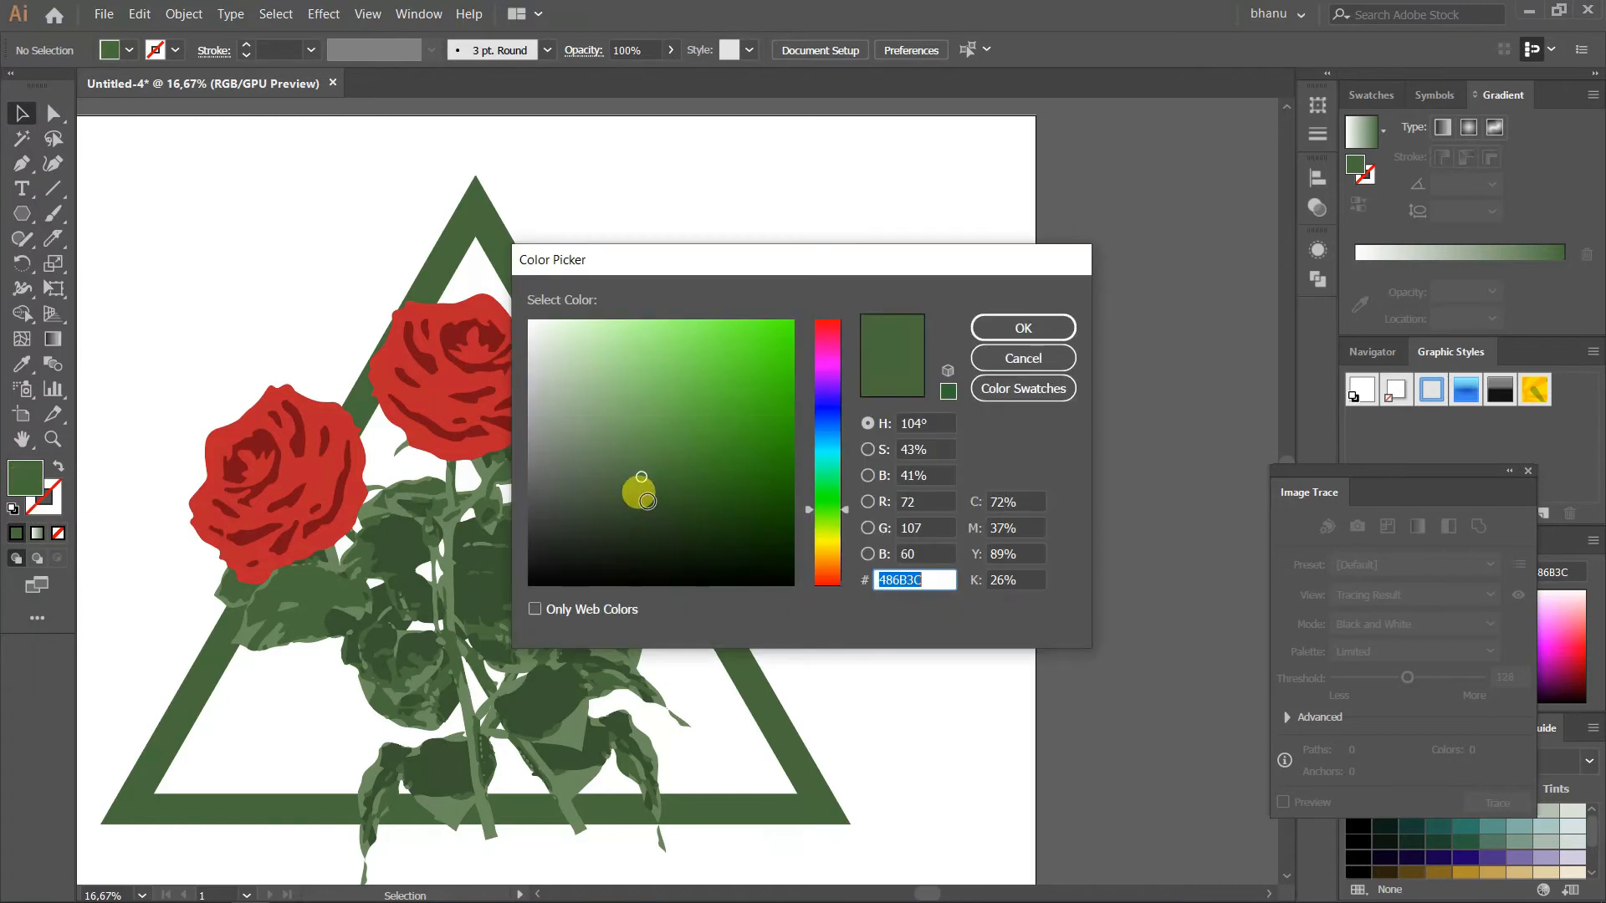
click(1023, 327)
drag(44, 492, 1357, 265)
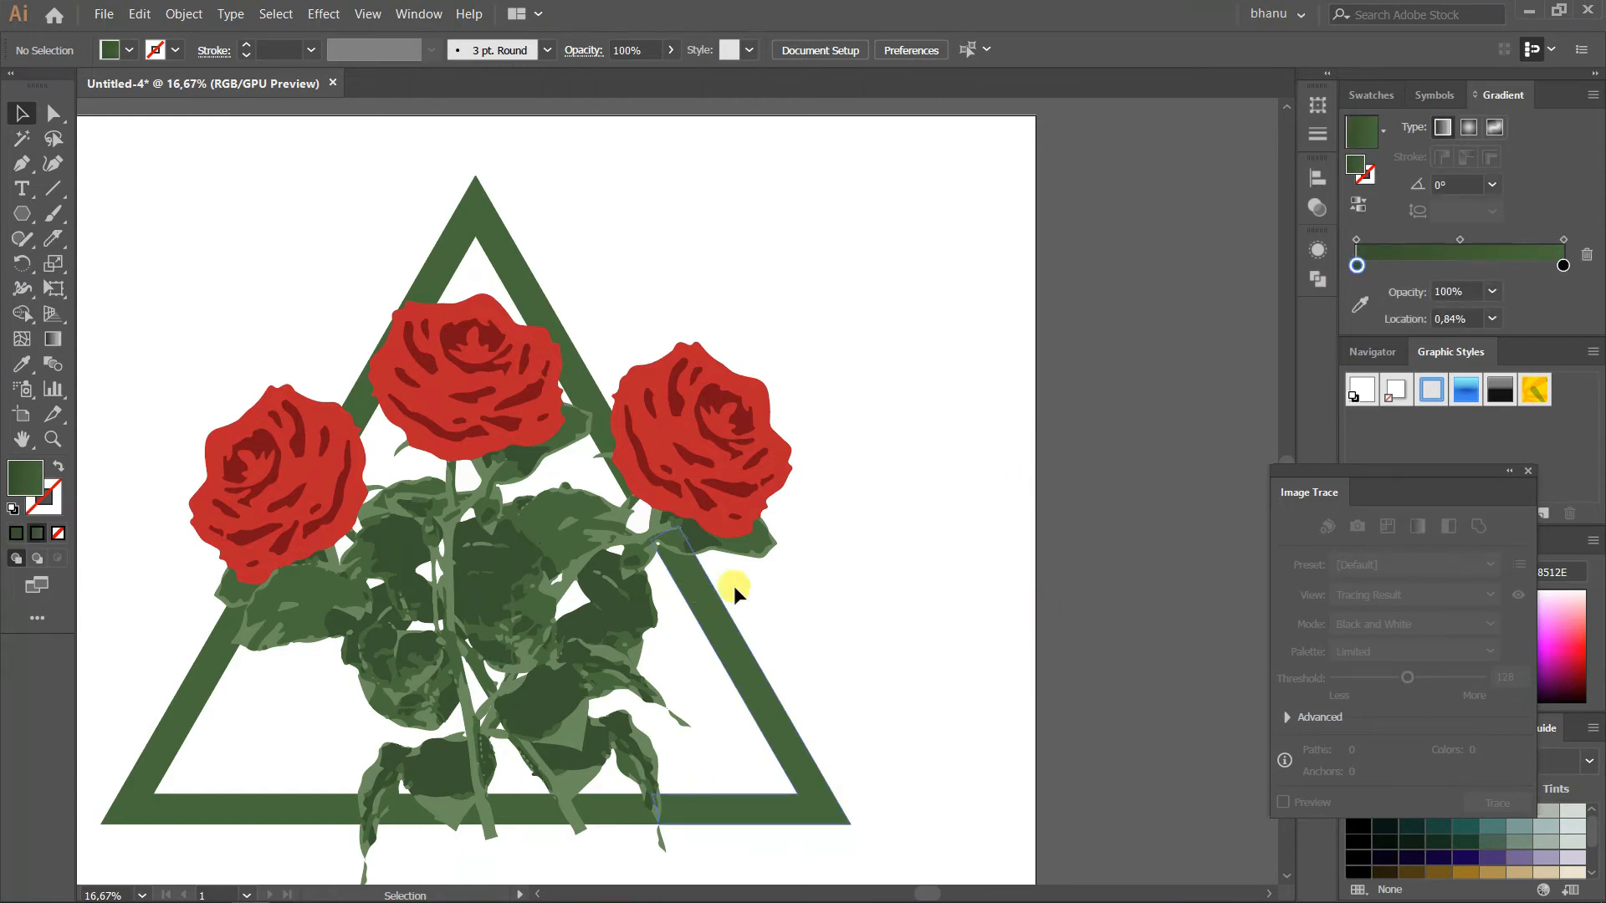
Apply the green linear gradient to the frame's top piece, running it along the right bar between the right rose and the apex
click(505, 243)
click(53, 339)
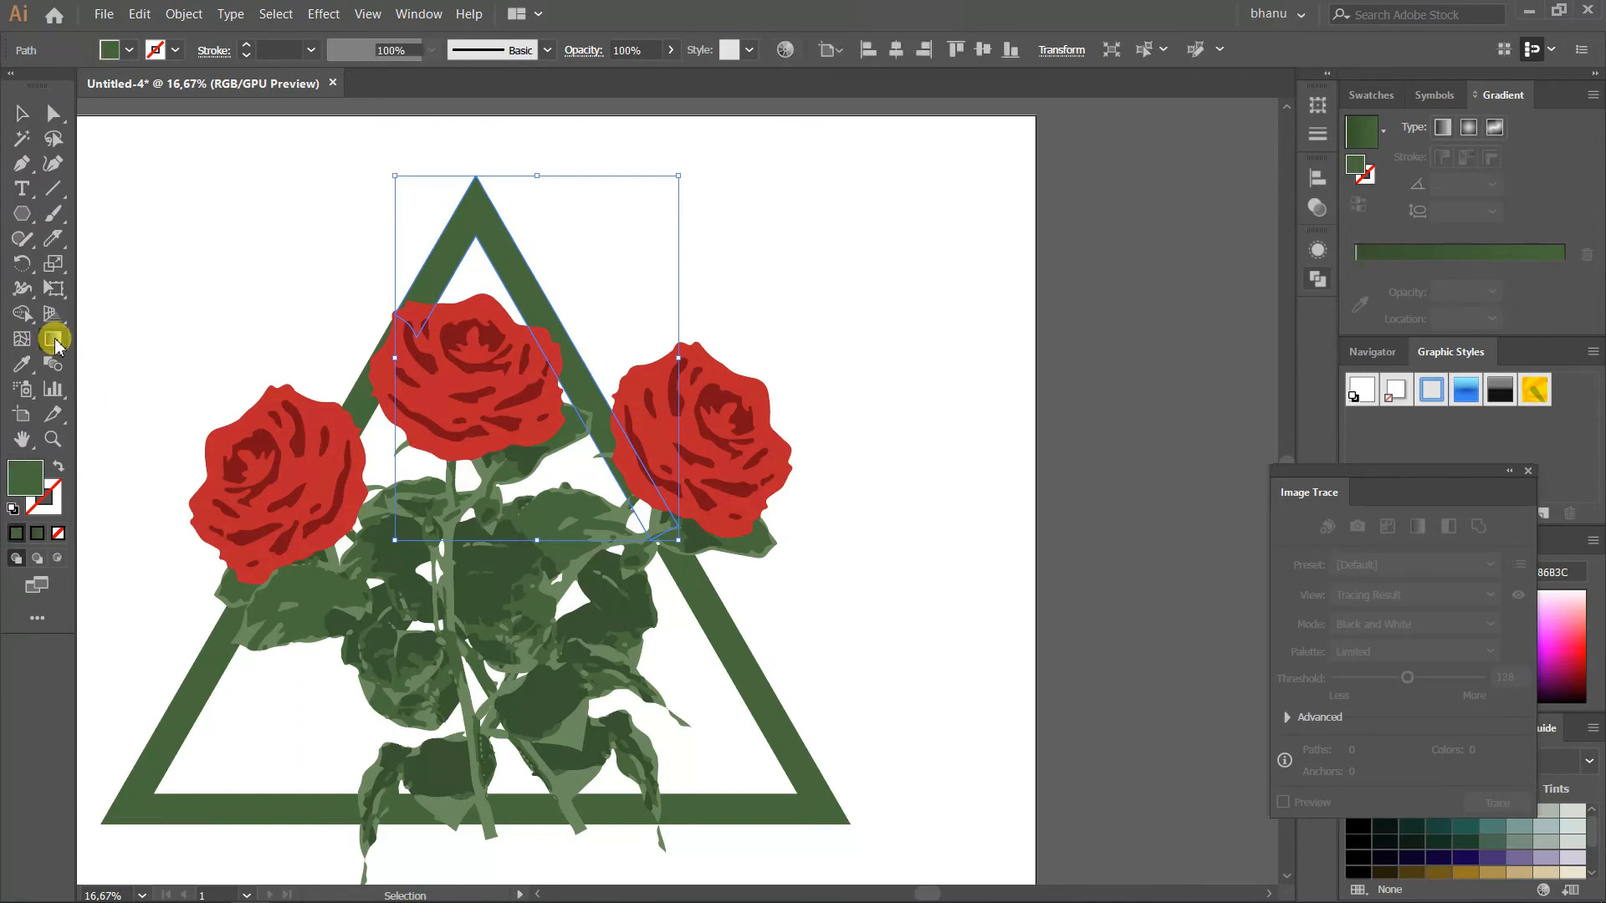
click(1379, 259)
mouse_move(458, 180)
mouse_down()
mouse_move(645, 544)
mouse_move(498, 308)
mouse_move(431, 88)
mouse_move(459, 215)
mouse_move(442, 259)
mouse_move(472, 265)
mouse_up()
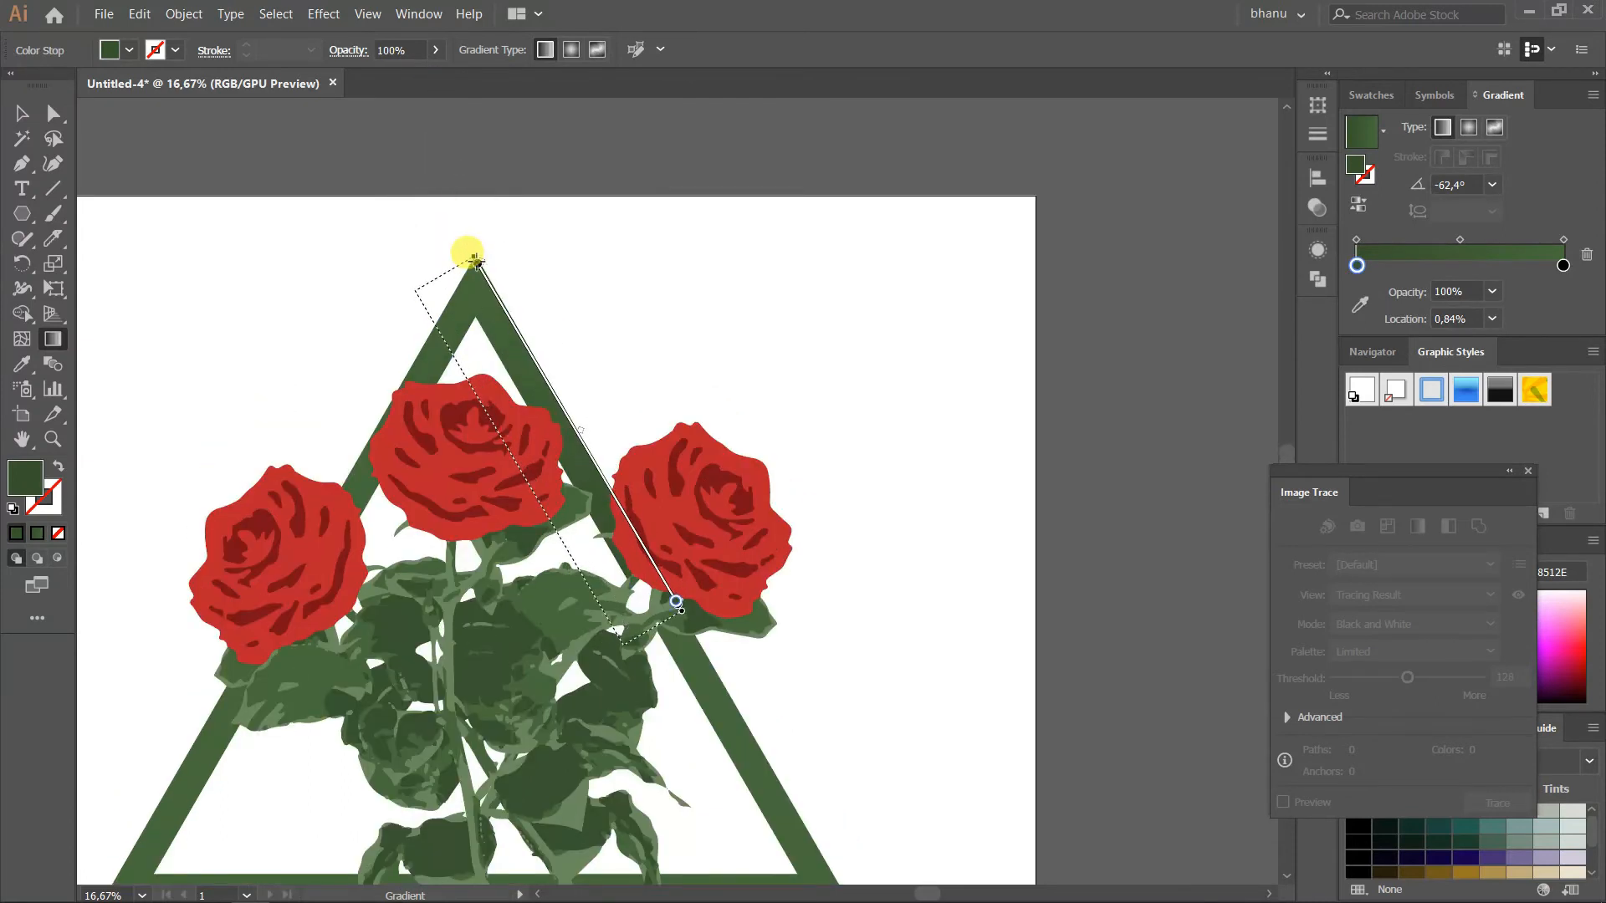
Apply the green gradient to the frame's lower-right piece, running from dark behind the right rose to lighter at the bottom-right corner
scroll(597, 431, down, 3)
key(a)
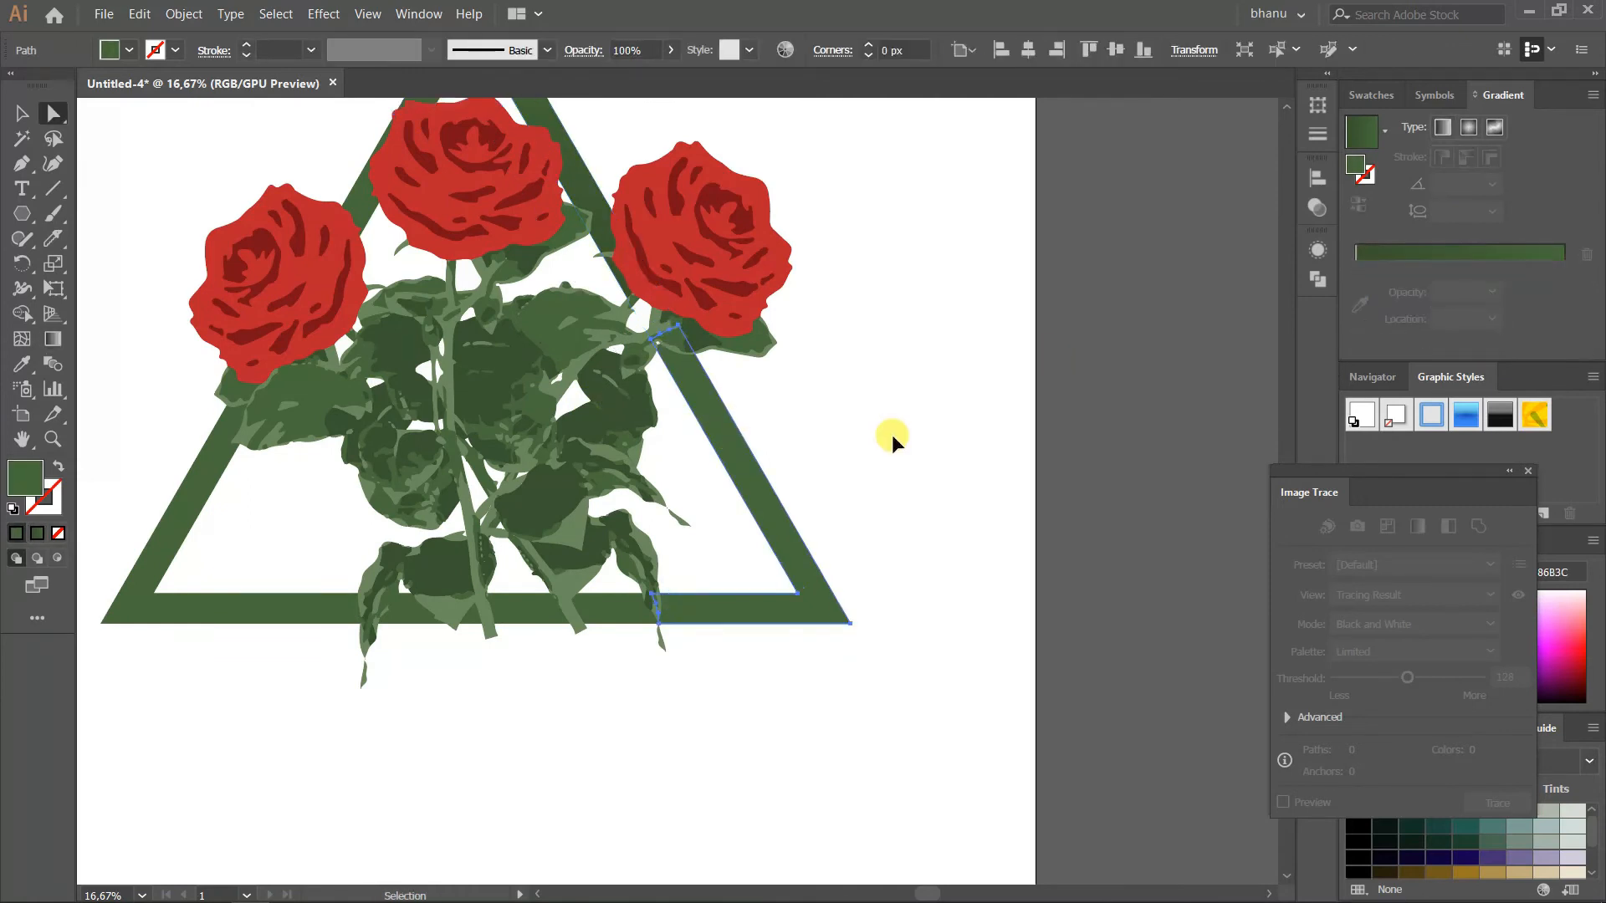
key(ctrl+minus)
click(1402, 260)
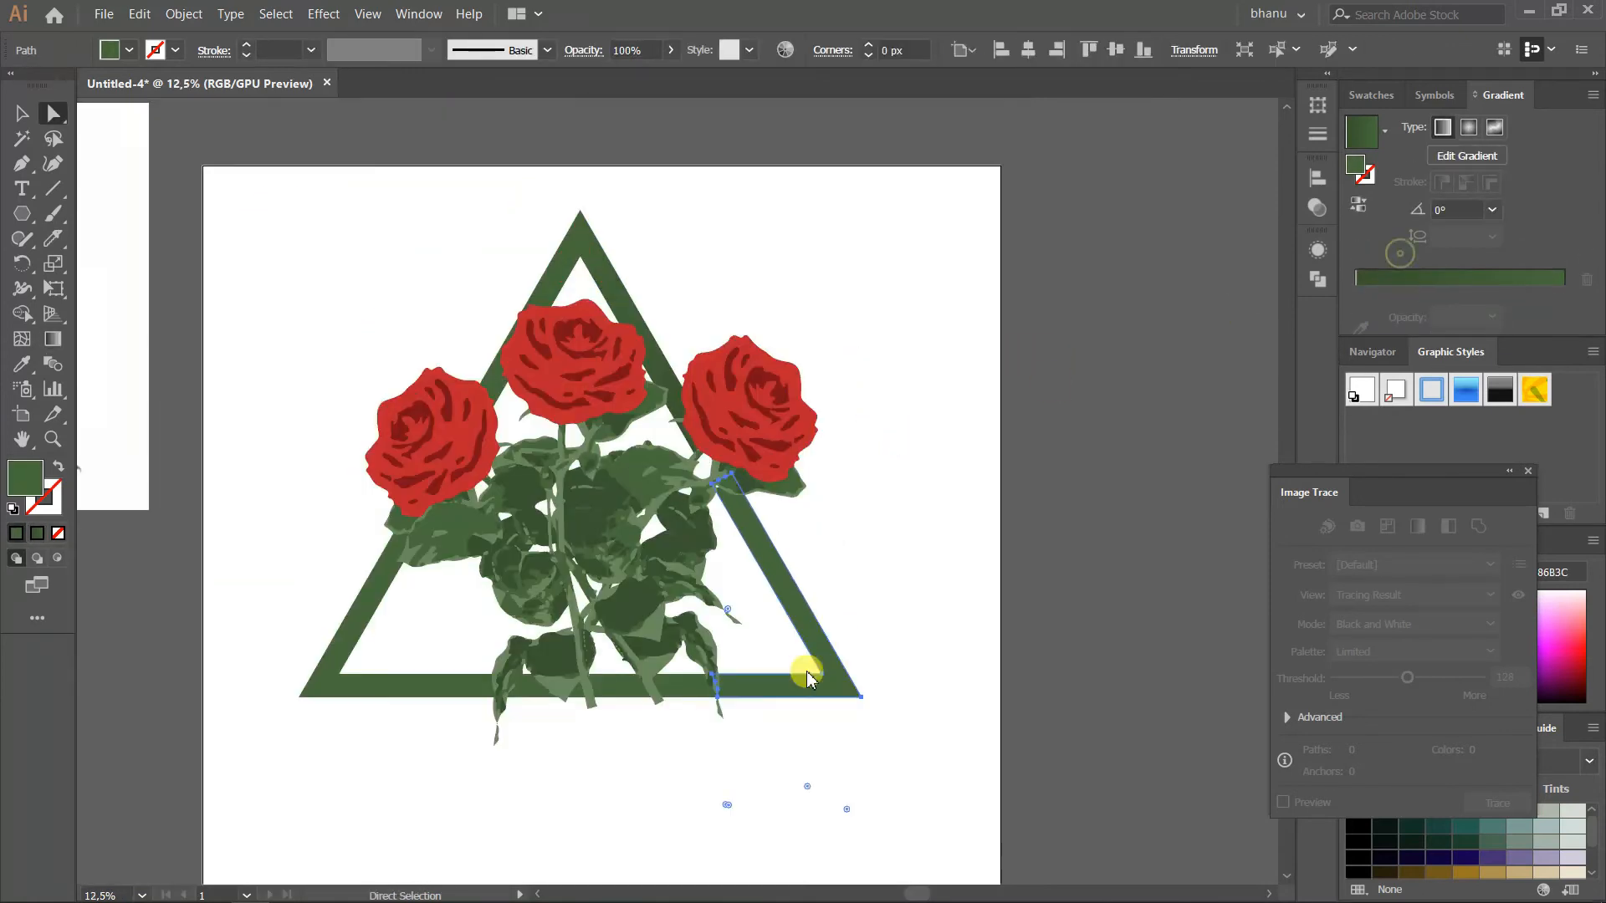
click(52, 338)
mouse_move(837, 746)
mouse_down()
mouse_move(680, 402)
mouse_move(831, 617)
mouse_move(705, 435)
mouse_move(900, 796)
mouse_move(831, 681)
mouse_move(853, 686)
mouse_up()
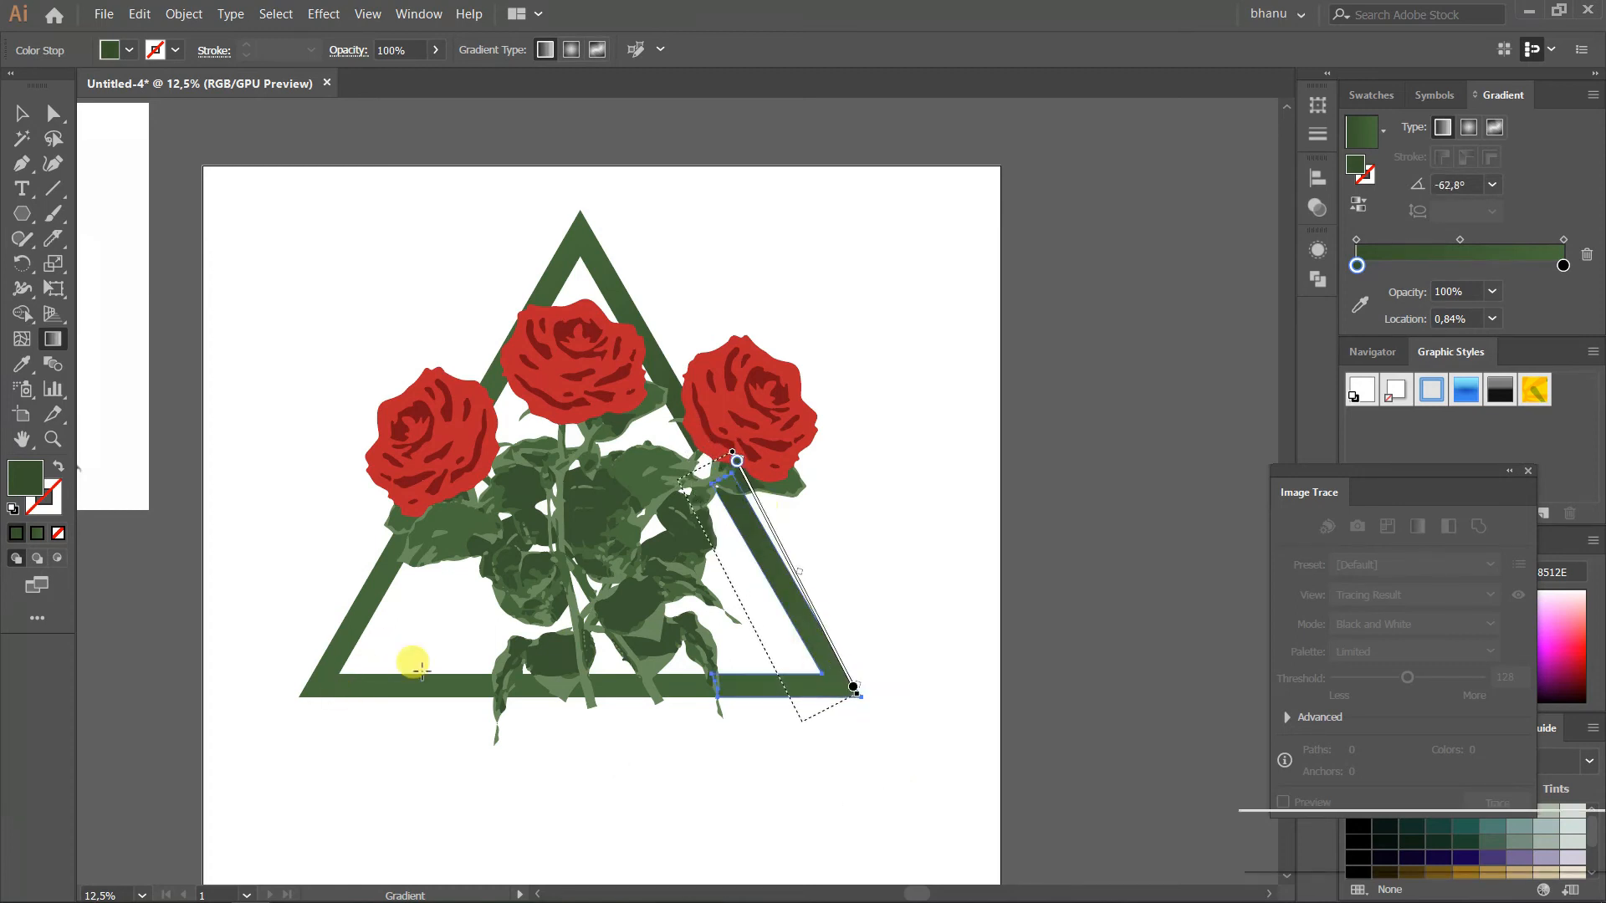
mouse_move(496, 684)
mouse_down()
mouse_move(281, 678)
mouse_move(262, 703)
mouse_move(655, 683)
mouse_move(363, 683)
mouse_up()
ctrl+click(833, 692)
mouse_move(893, 721)
mouse_down()
mouse_move(830, 708)
mouse_move(758, 480)
mouse_move(735, 494)
mouse_up()
mouse_move(727, 452)
mouse_down()
mouse_move(771, 599)
mouse_move(860, 700)
mouse_up()
Apply the green gradient to the frame's lower-left piece, running from dark behind the left rose to lighter at the bottom-left corner
click(25, 115)
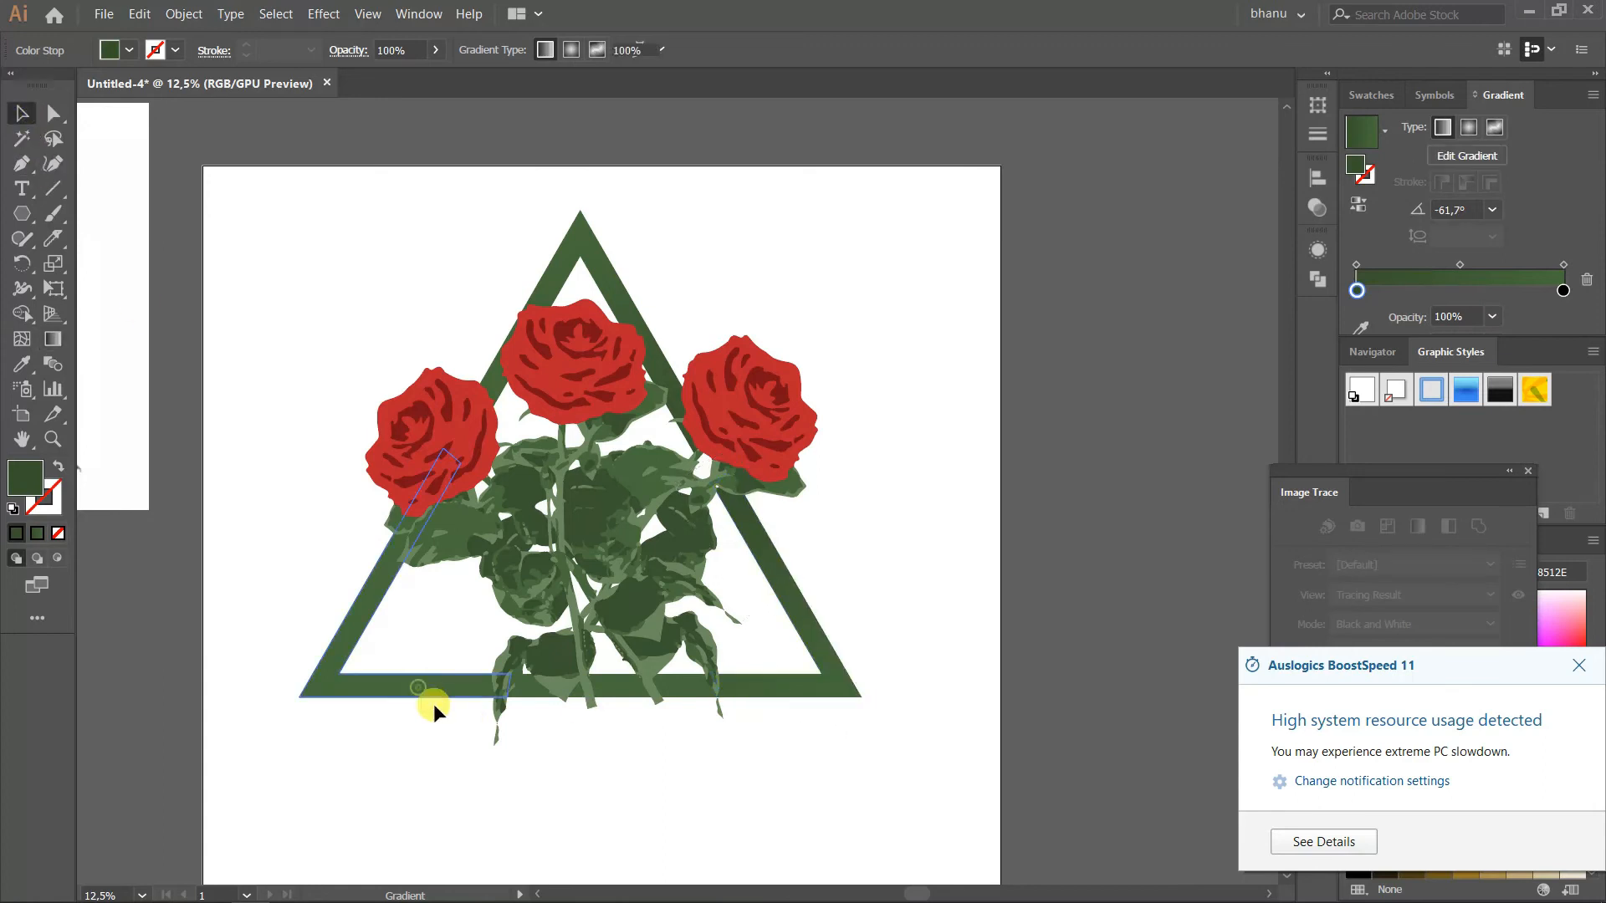
click(440, 693)
click(52, 341)
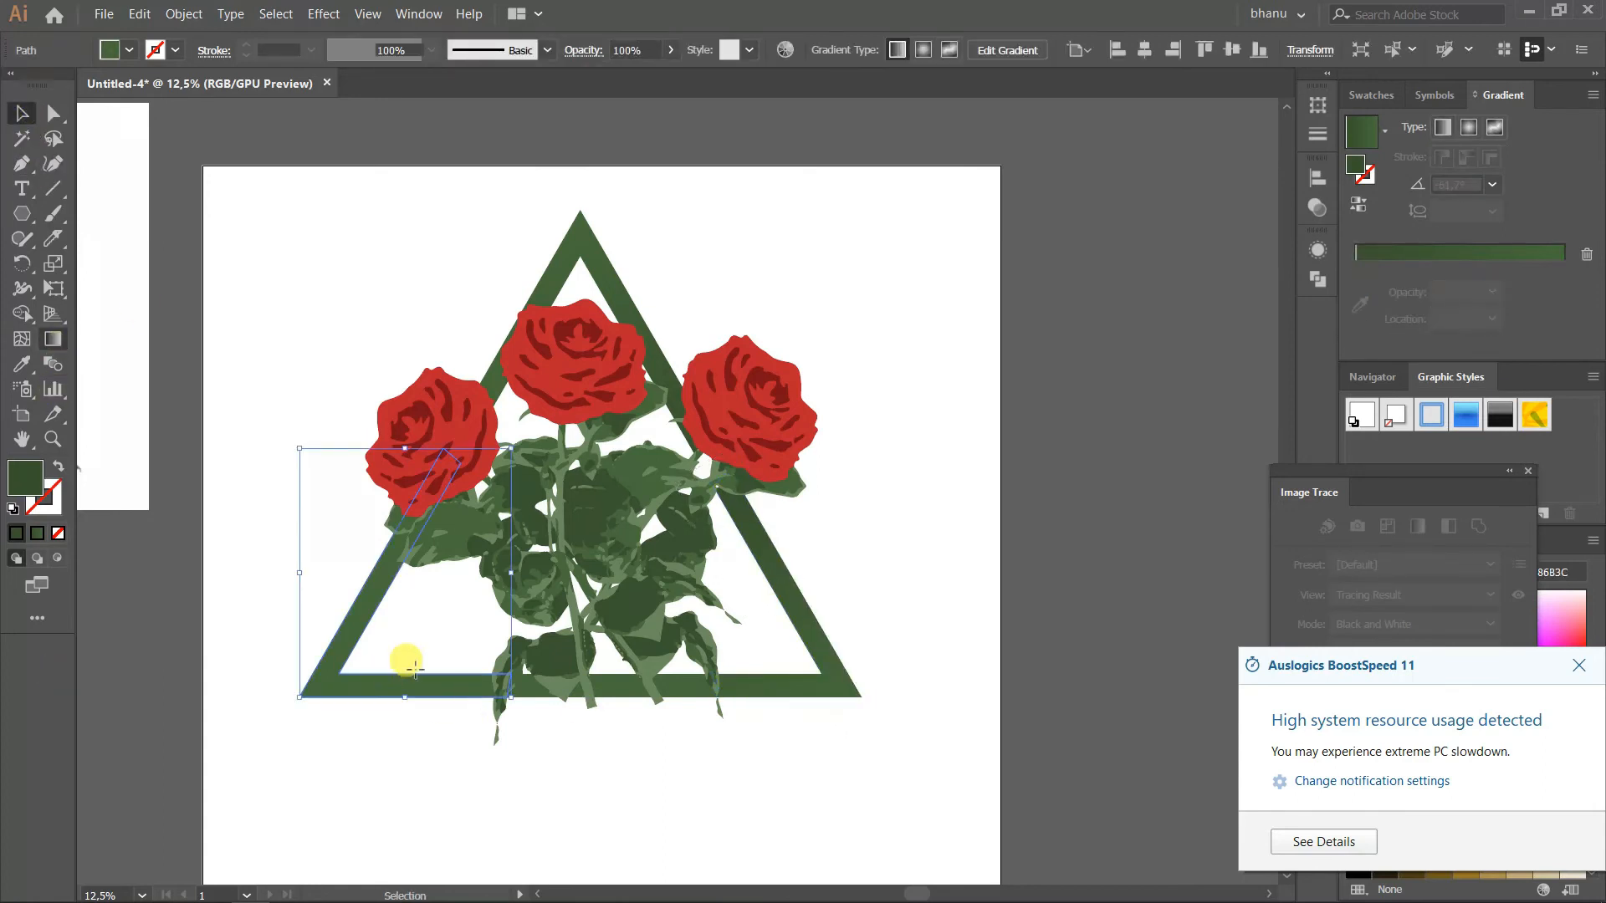
scroll(408, 674, up, 1)
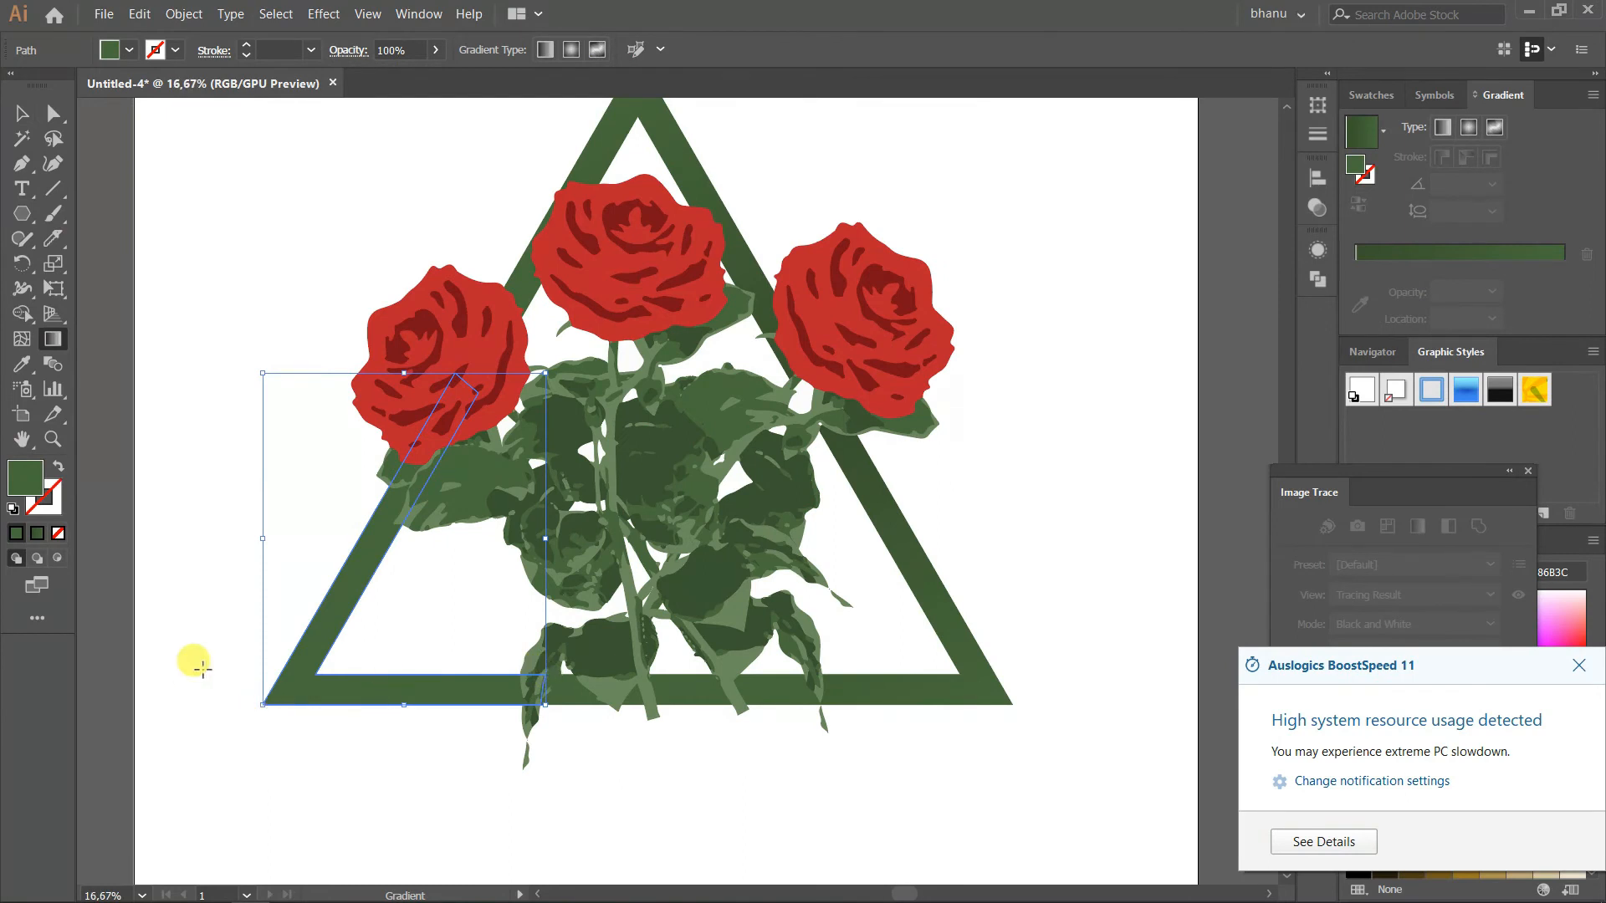
click(1415, 249)
drag(485, 408, 258, 766)
drag(447, 378, 281, 692)
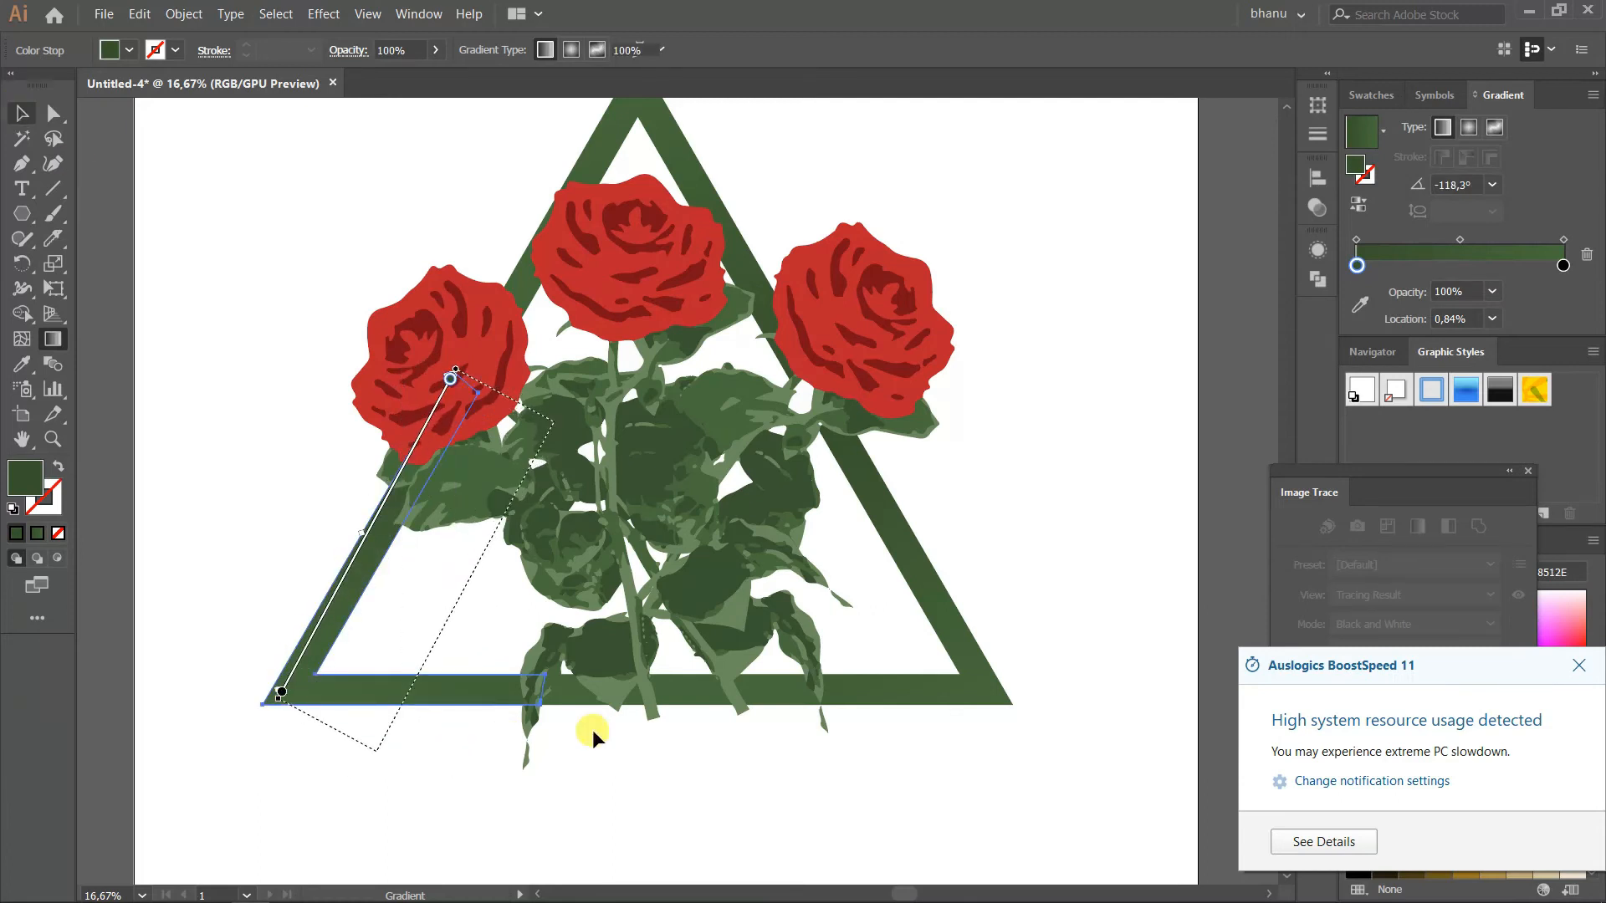
Apply the green gradient to the middle piece of the bottom bar, running from dark at the right leaf past the left leaf, and deselect
key(v)
click(680, 699)
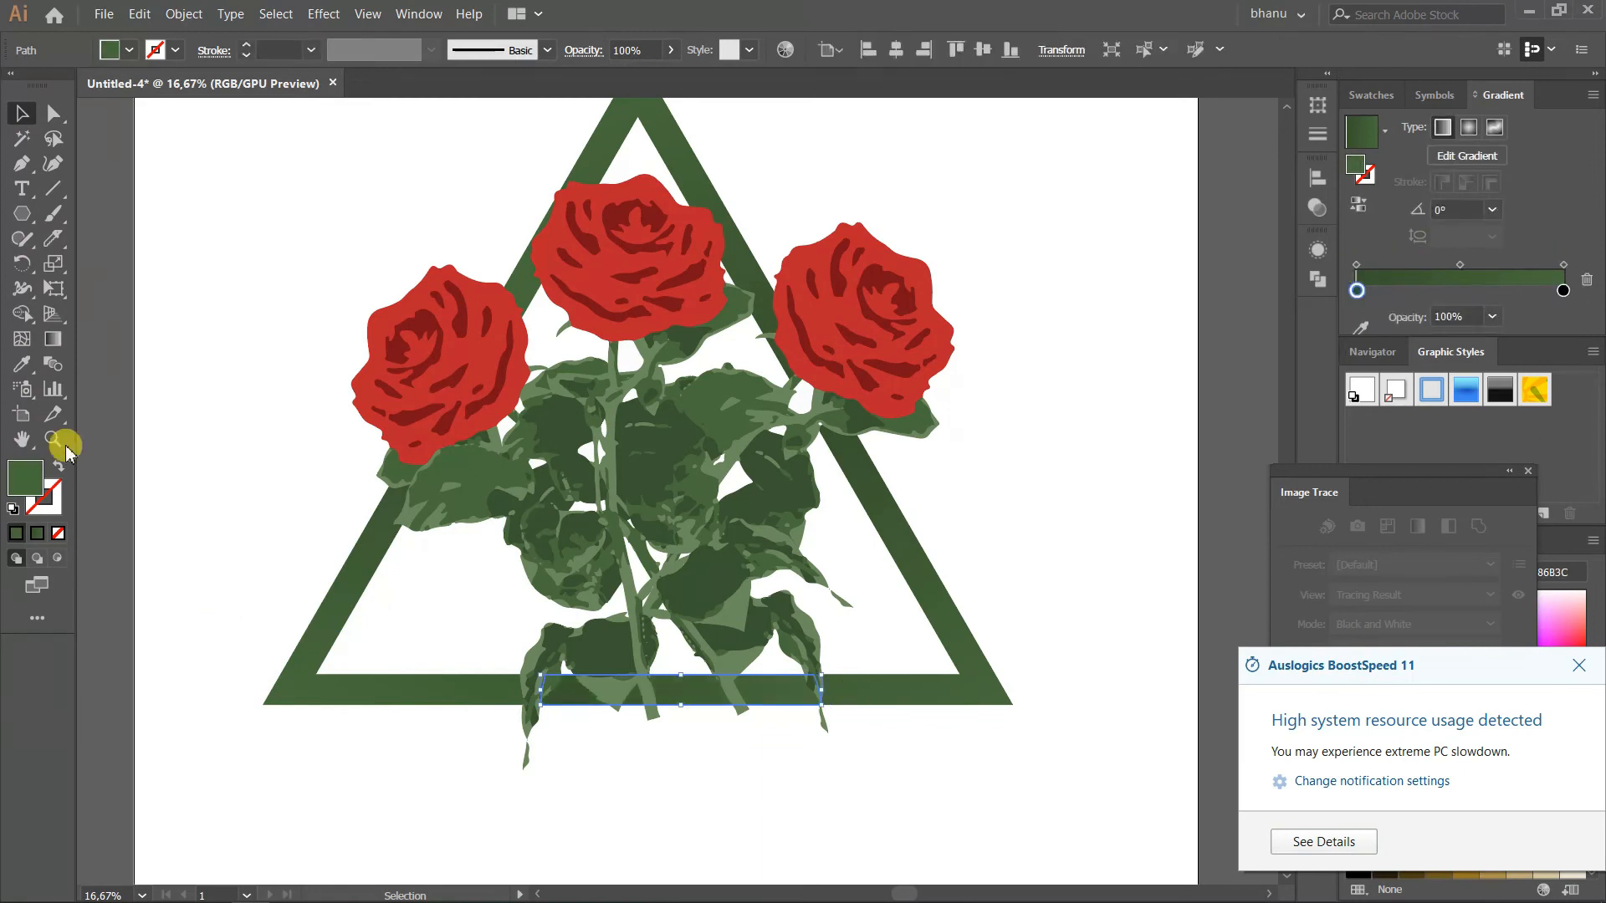
click(53, 339)
click(821, 691)
drag(820, 710, 483, 699)
scroll(594, 542, up, 3)
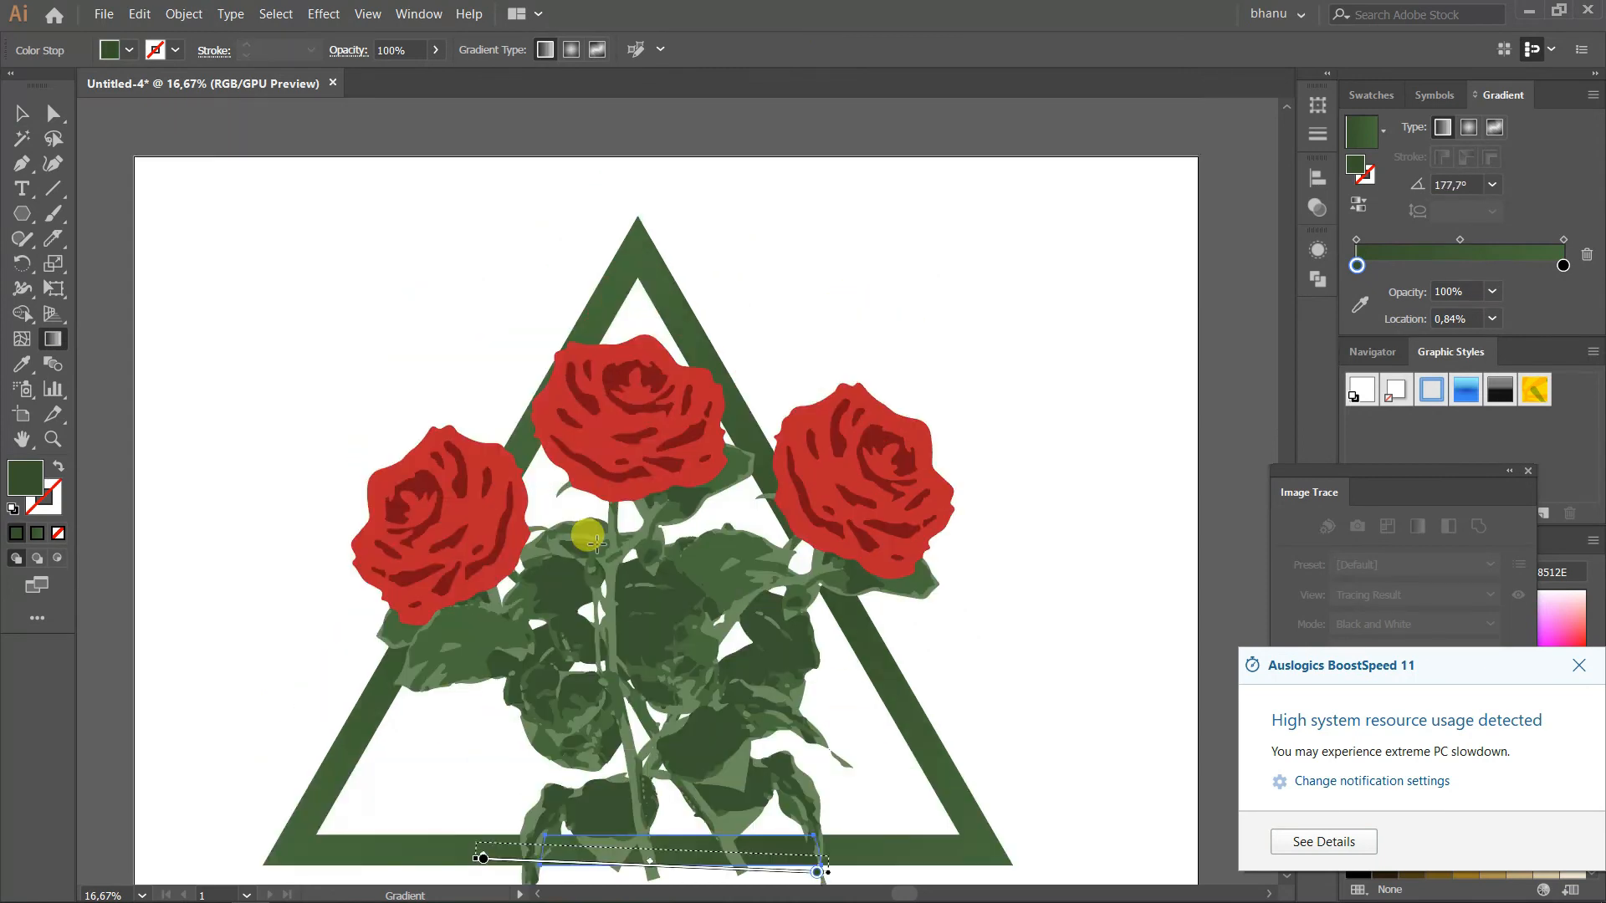
scroll(594, 542, up, 1)
click(17, 117)
click(334, 228)
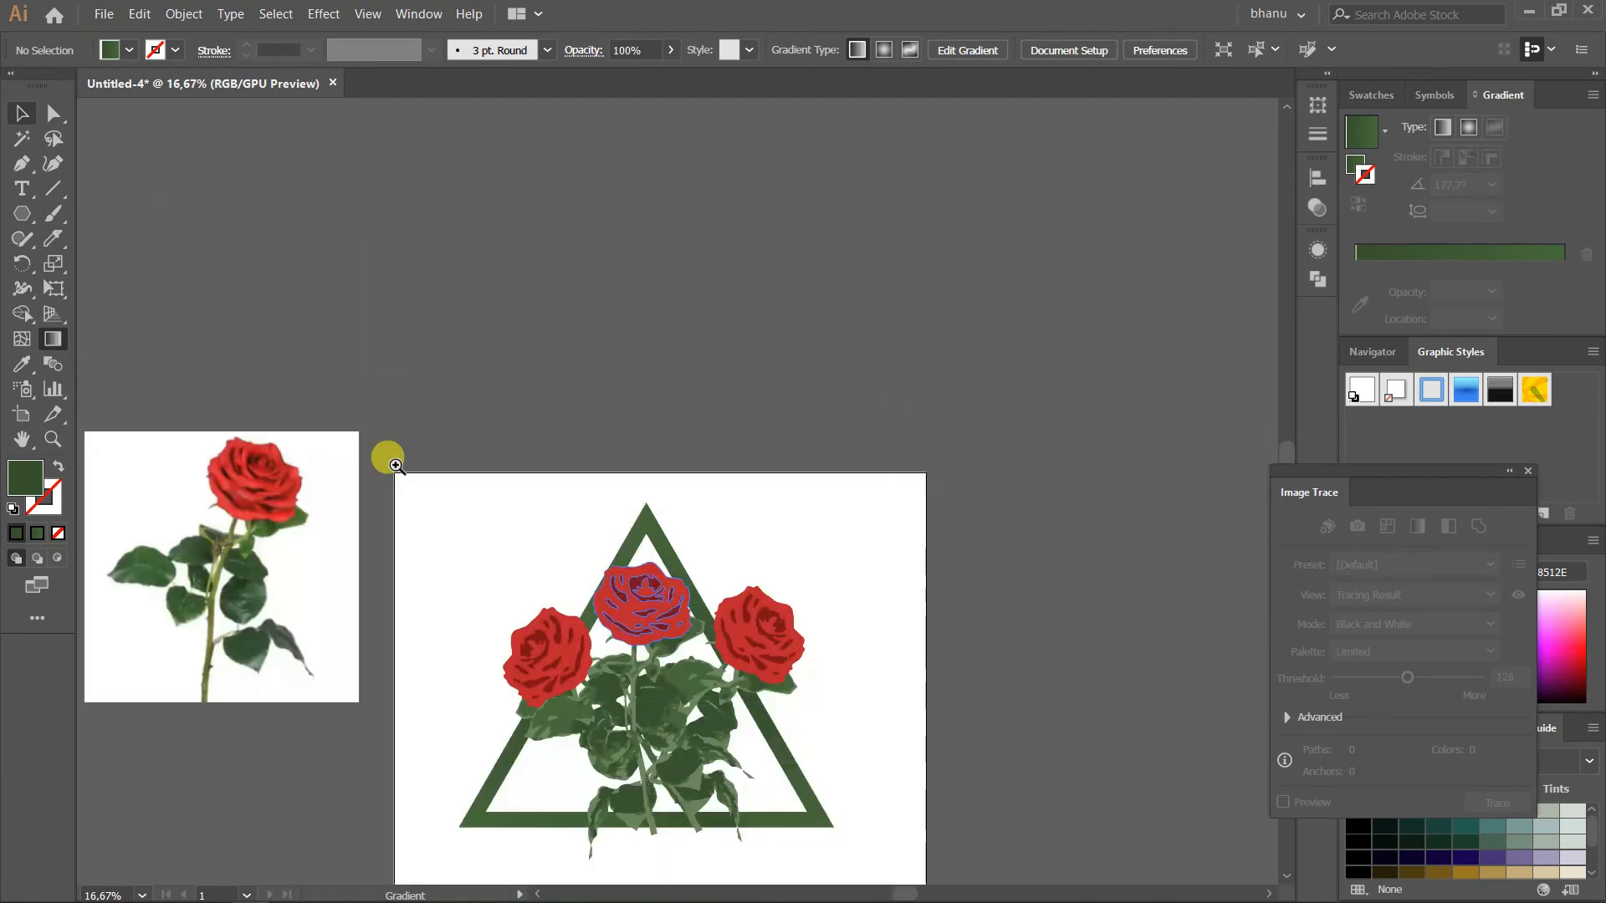
Group the roses and the triangle frame, centre the group on the artboard horizontally and vertically, and deselect it
scroll(387, 455, down, 1)
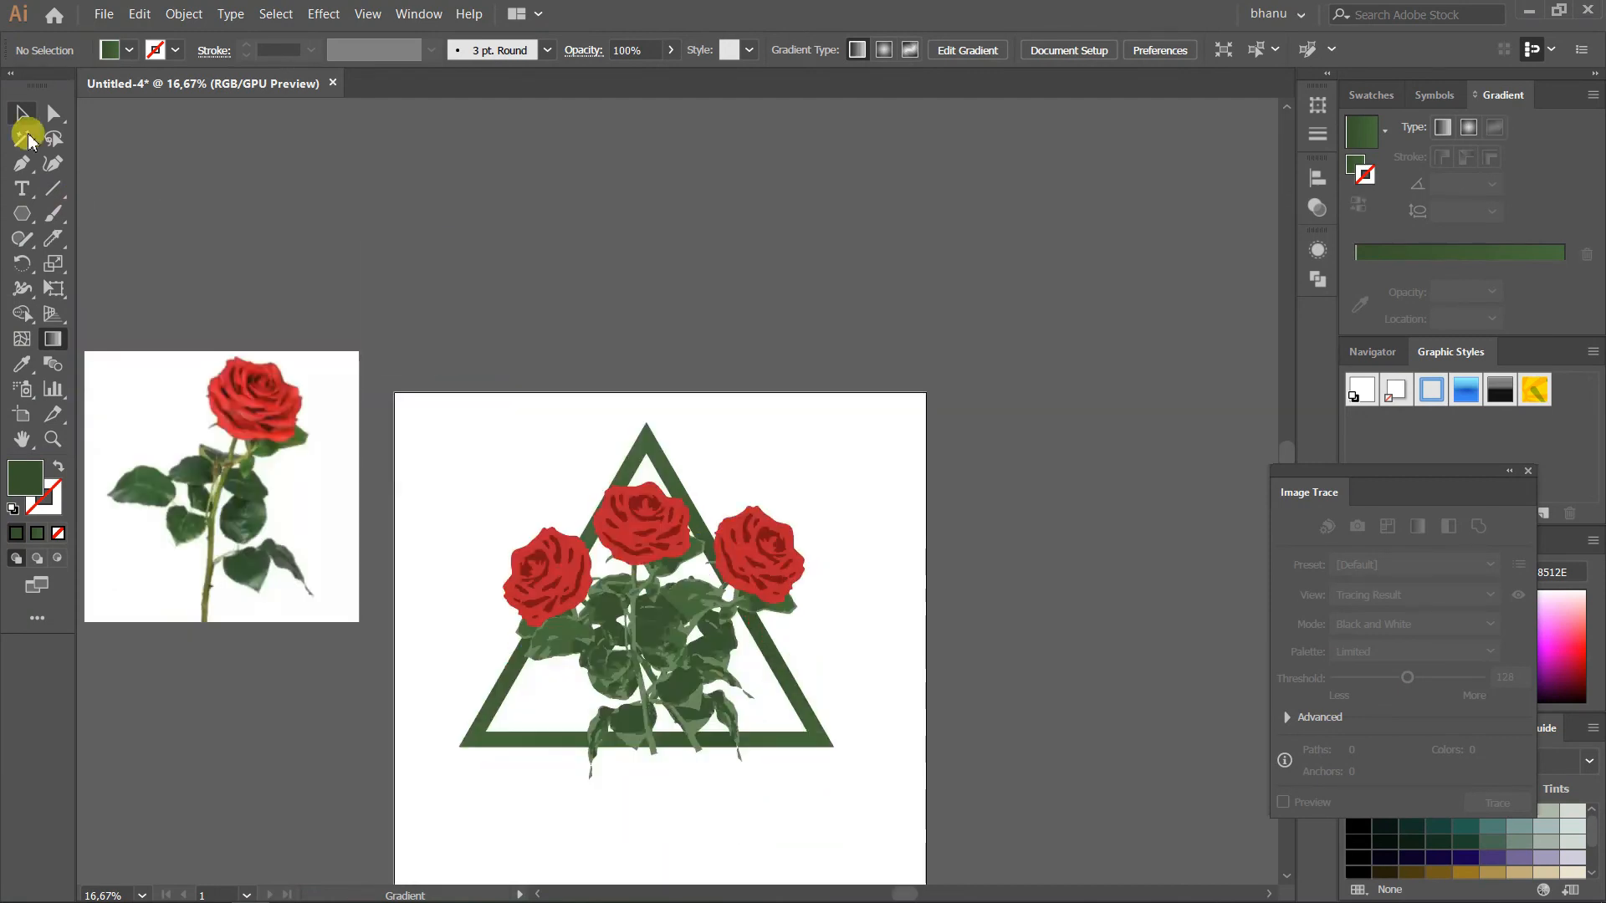
click(22, 115)
scroll(691, 387, down, 1)
drag(466, 294, 800, 641)
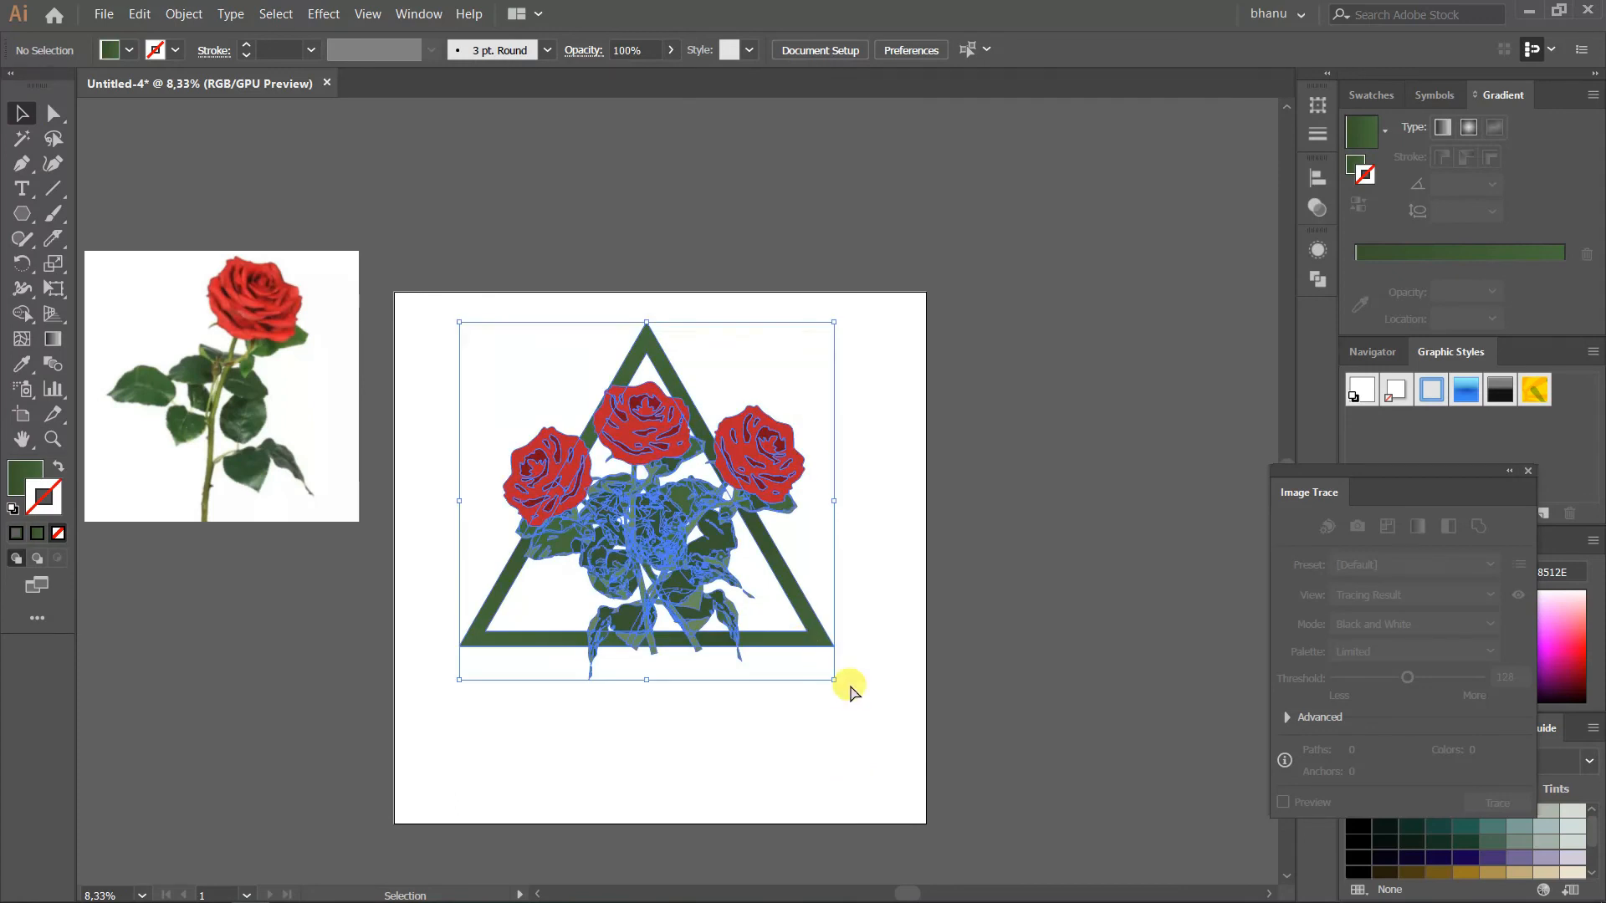
drag(772, 500, 786, 499)
click(983, 50)
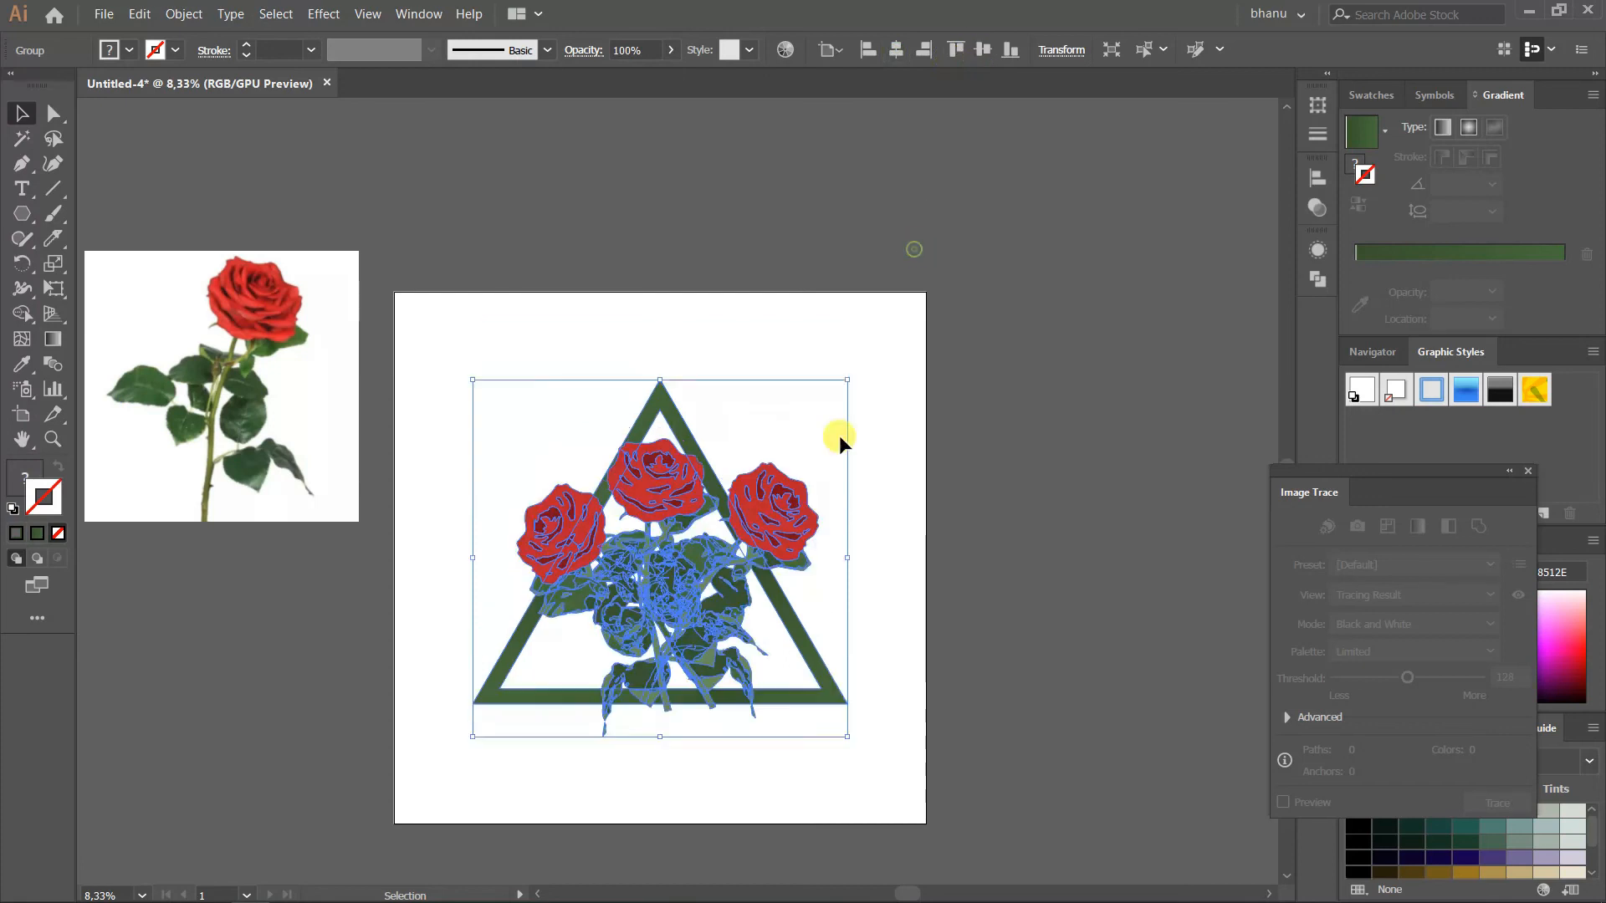
click(943, 539)
Bring the middle piece of the frame's bottom bar to the front, over the stems, and deselect it
scroll(944, 539, up, 1)
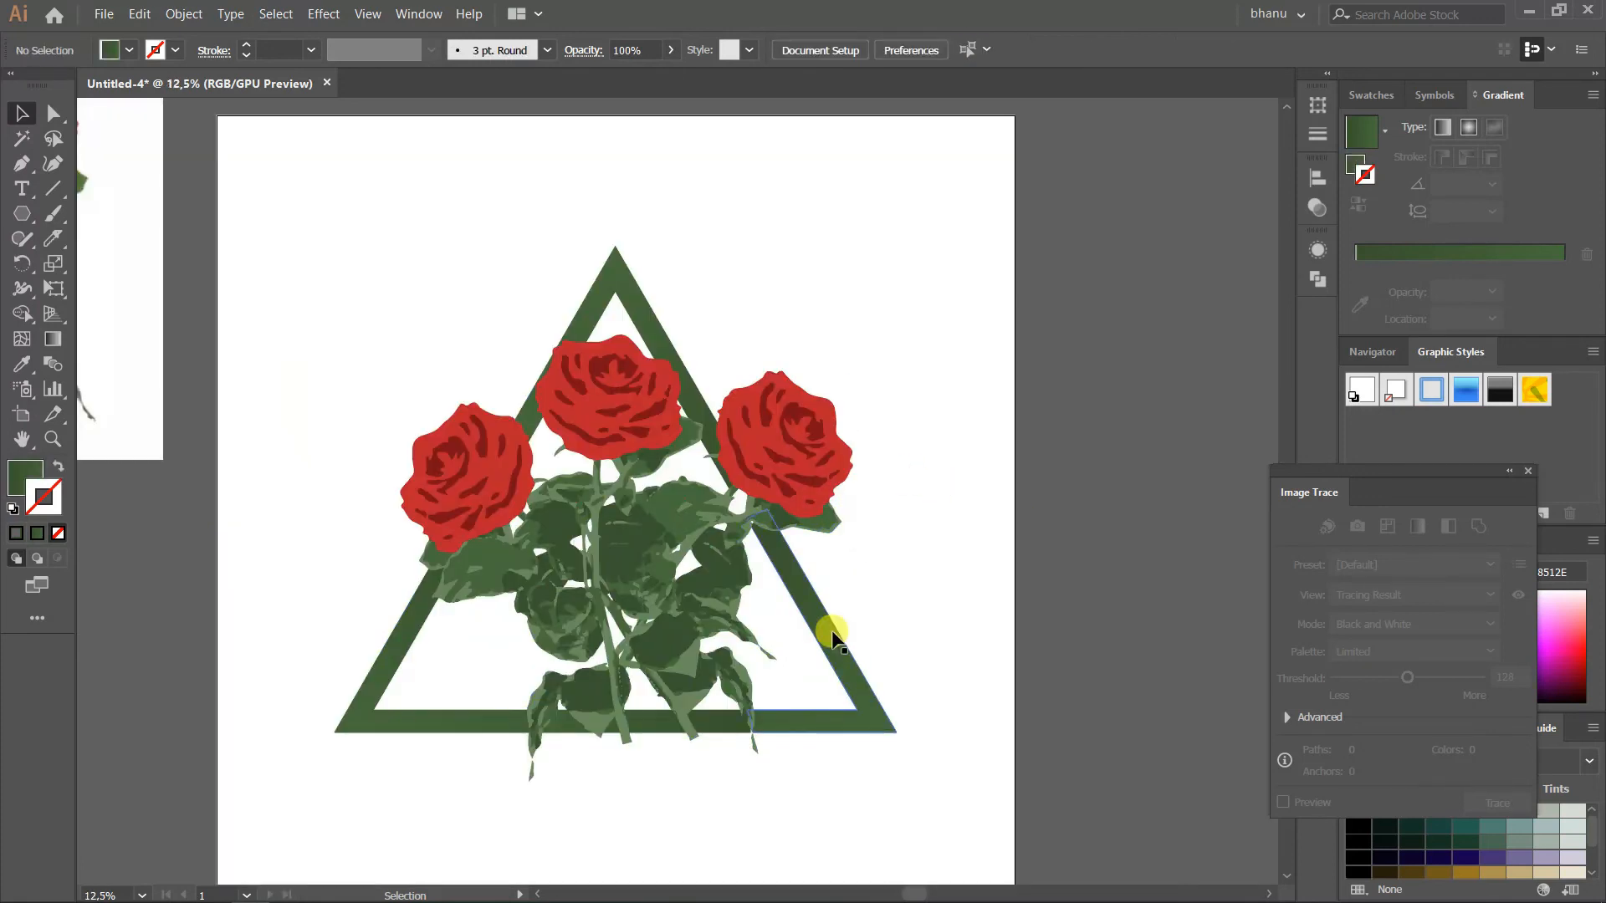
click(665, 656)
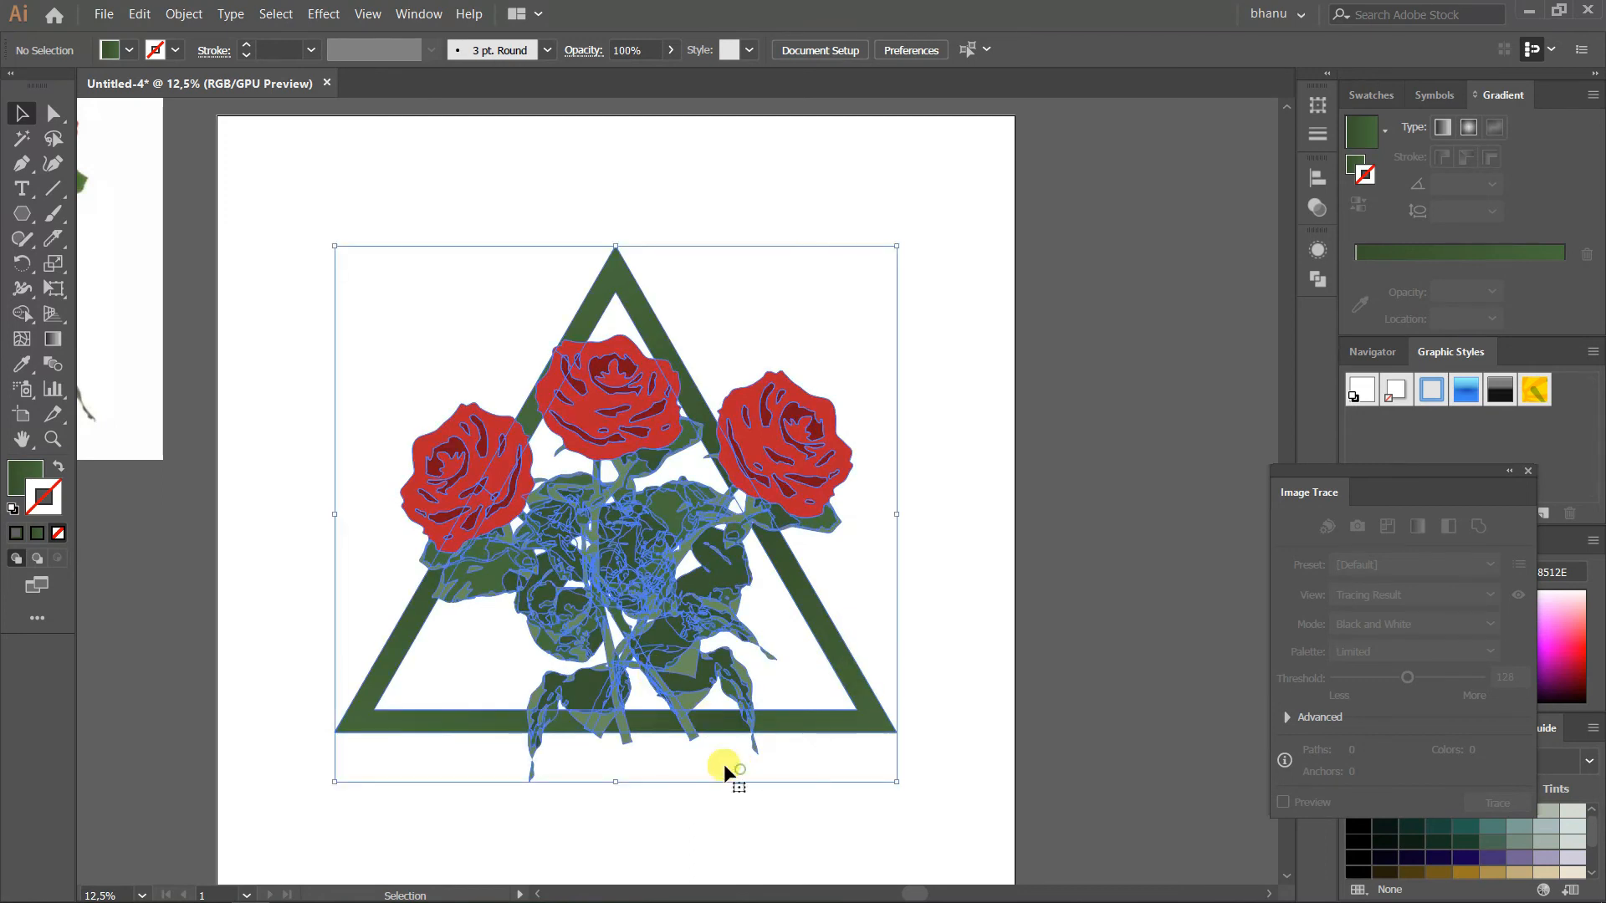
key(a)
click(651, 783)
scroll(650, 783, up, 1)
click(530, 709)
click(641, 699)
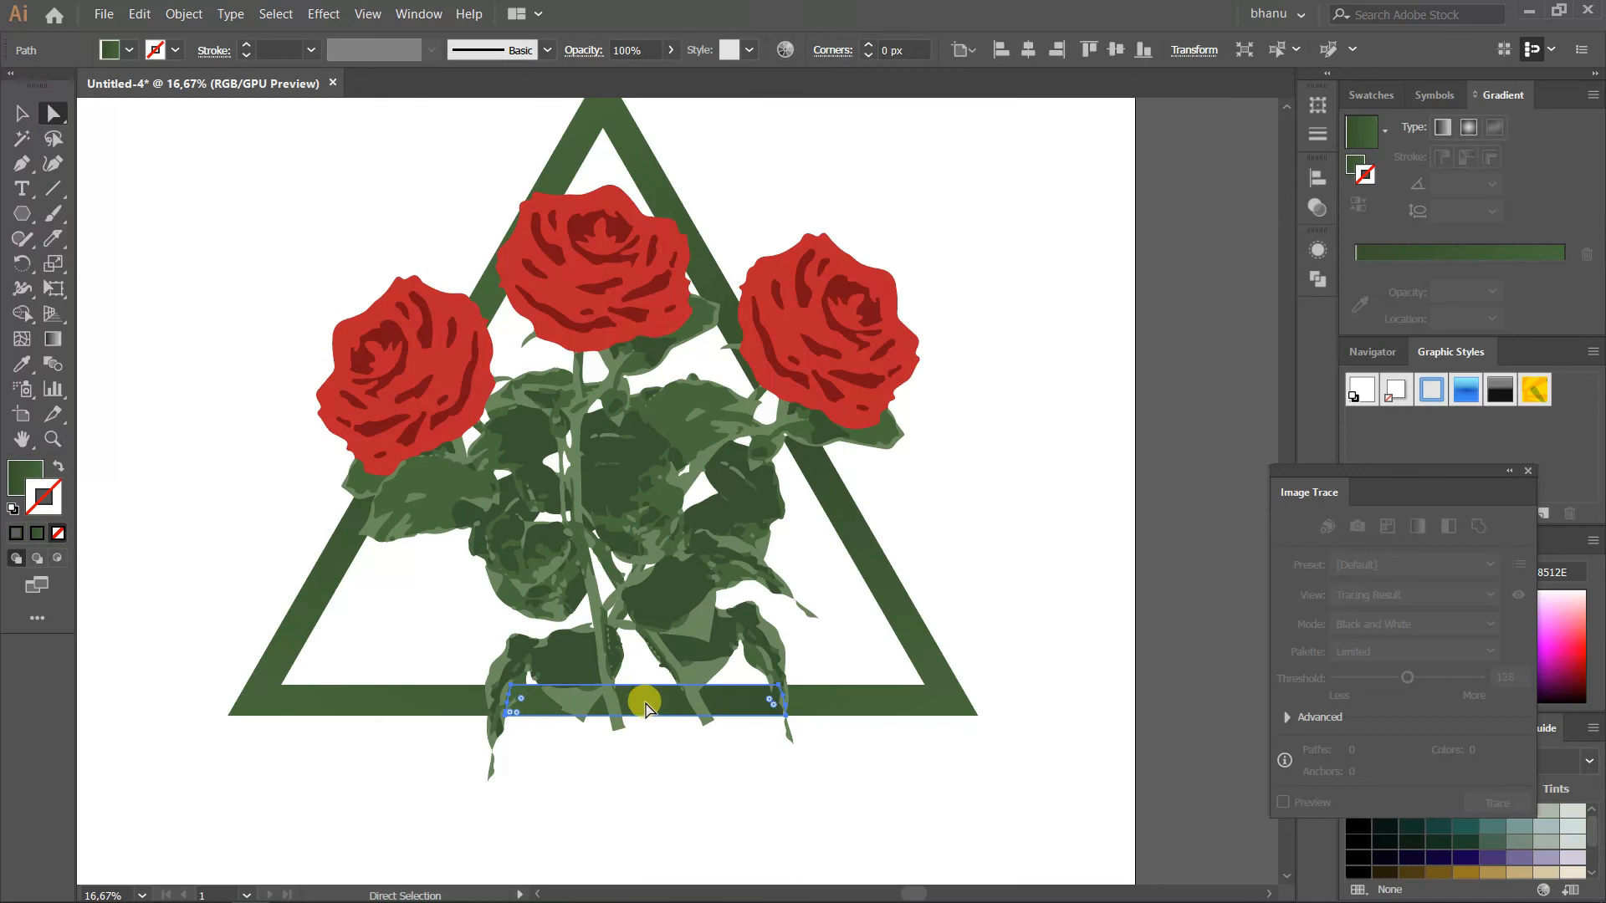
key(ctrl+shift+])
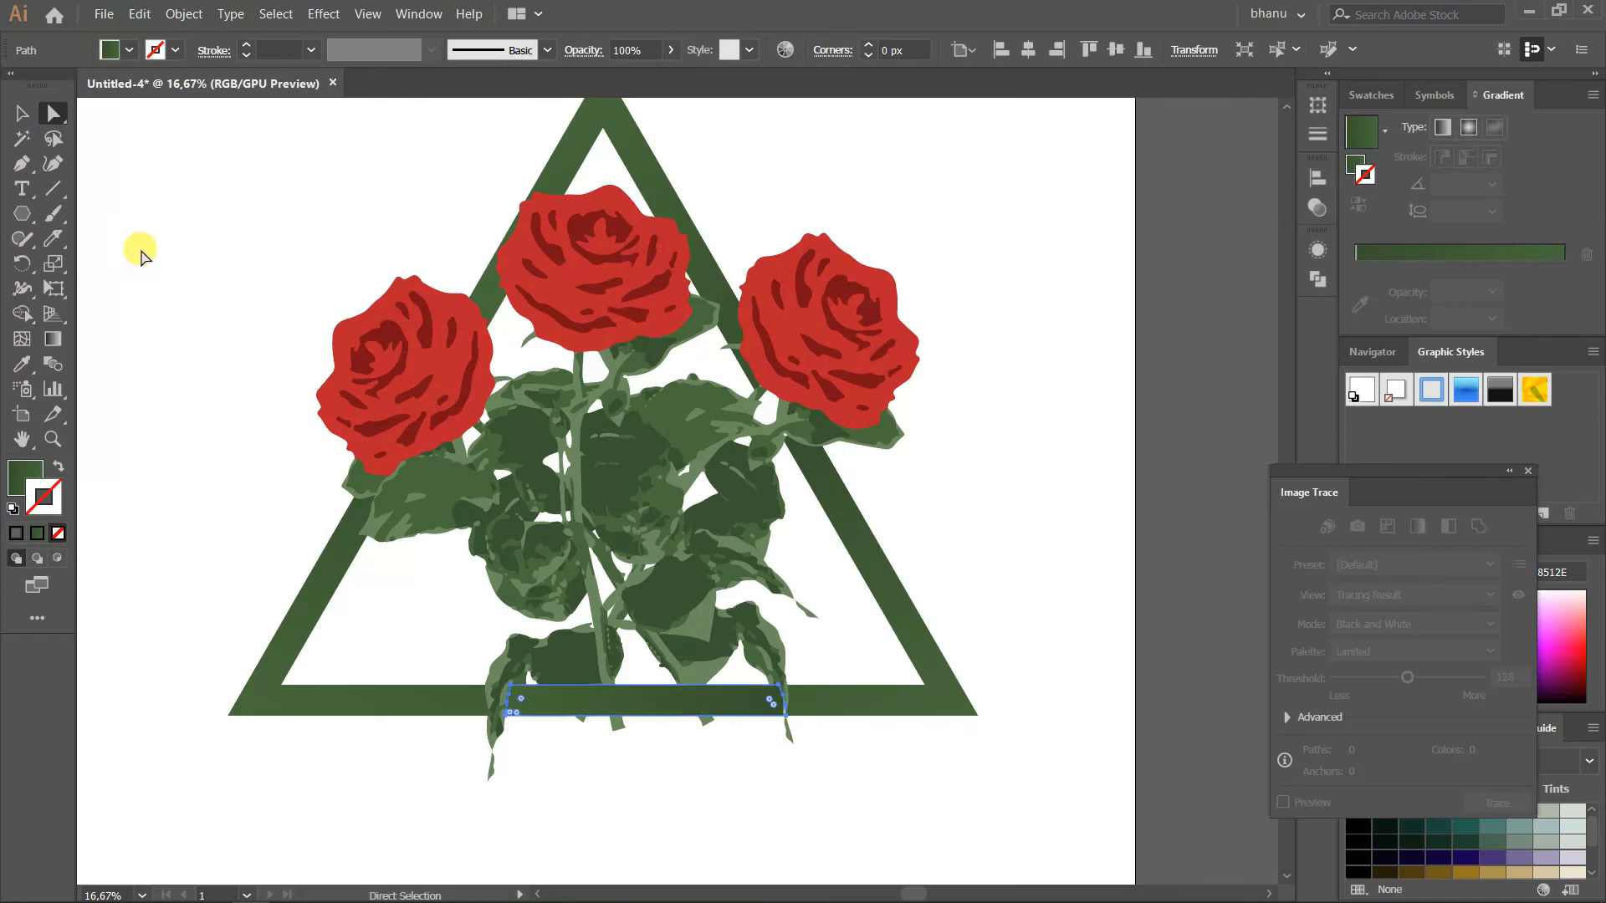
click(21, 113)
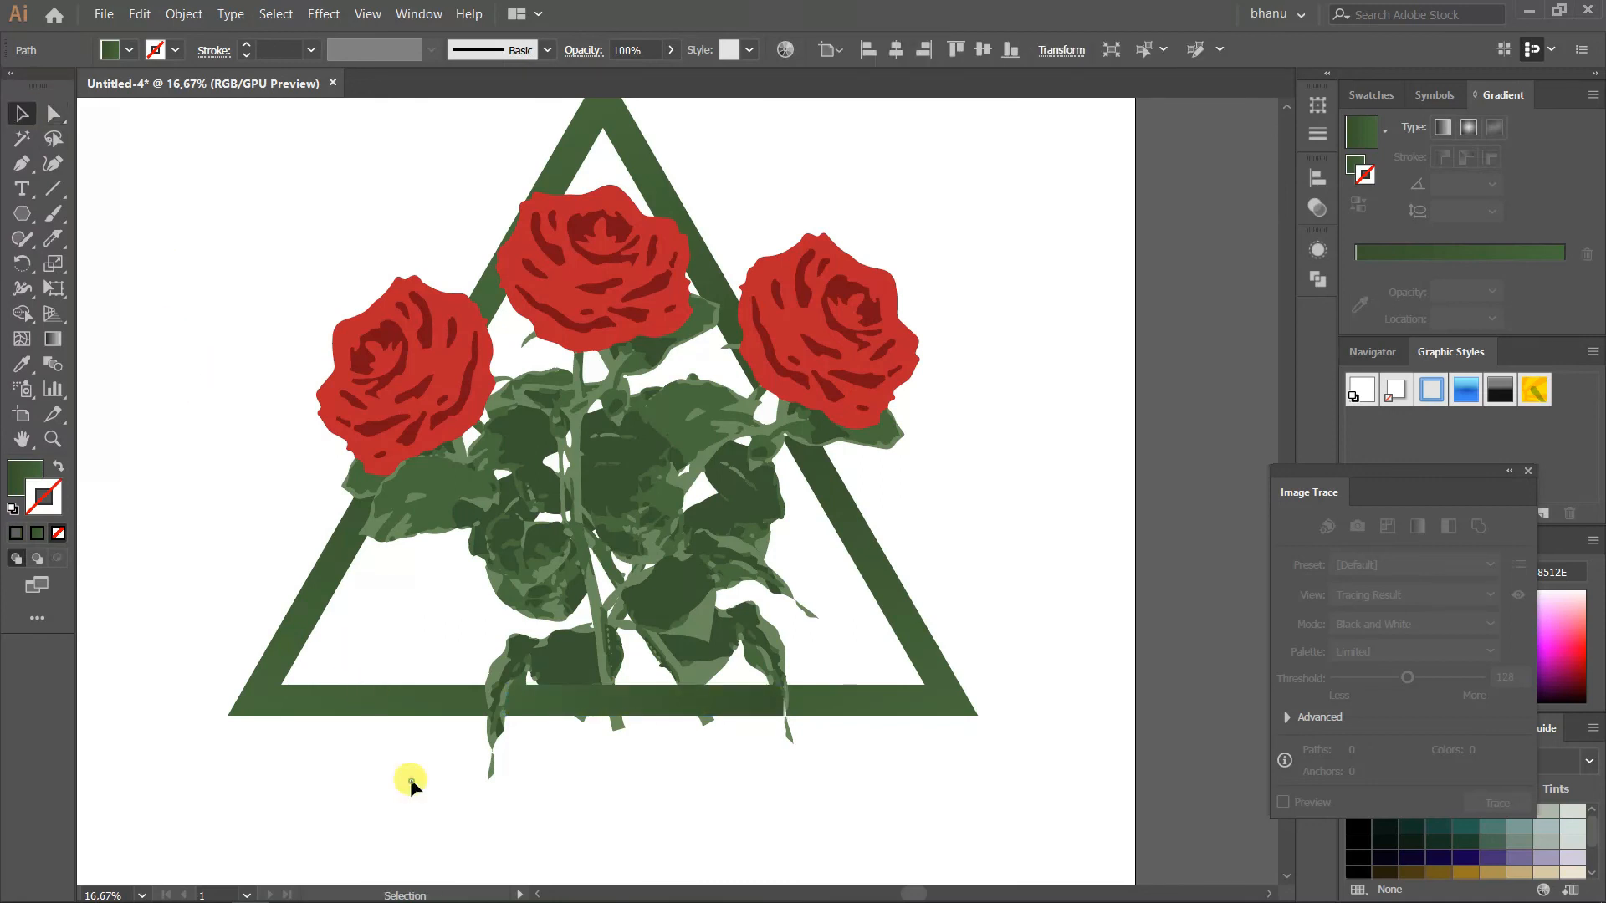
click(451, 770)
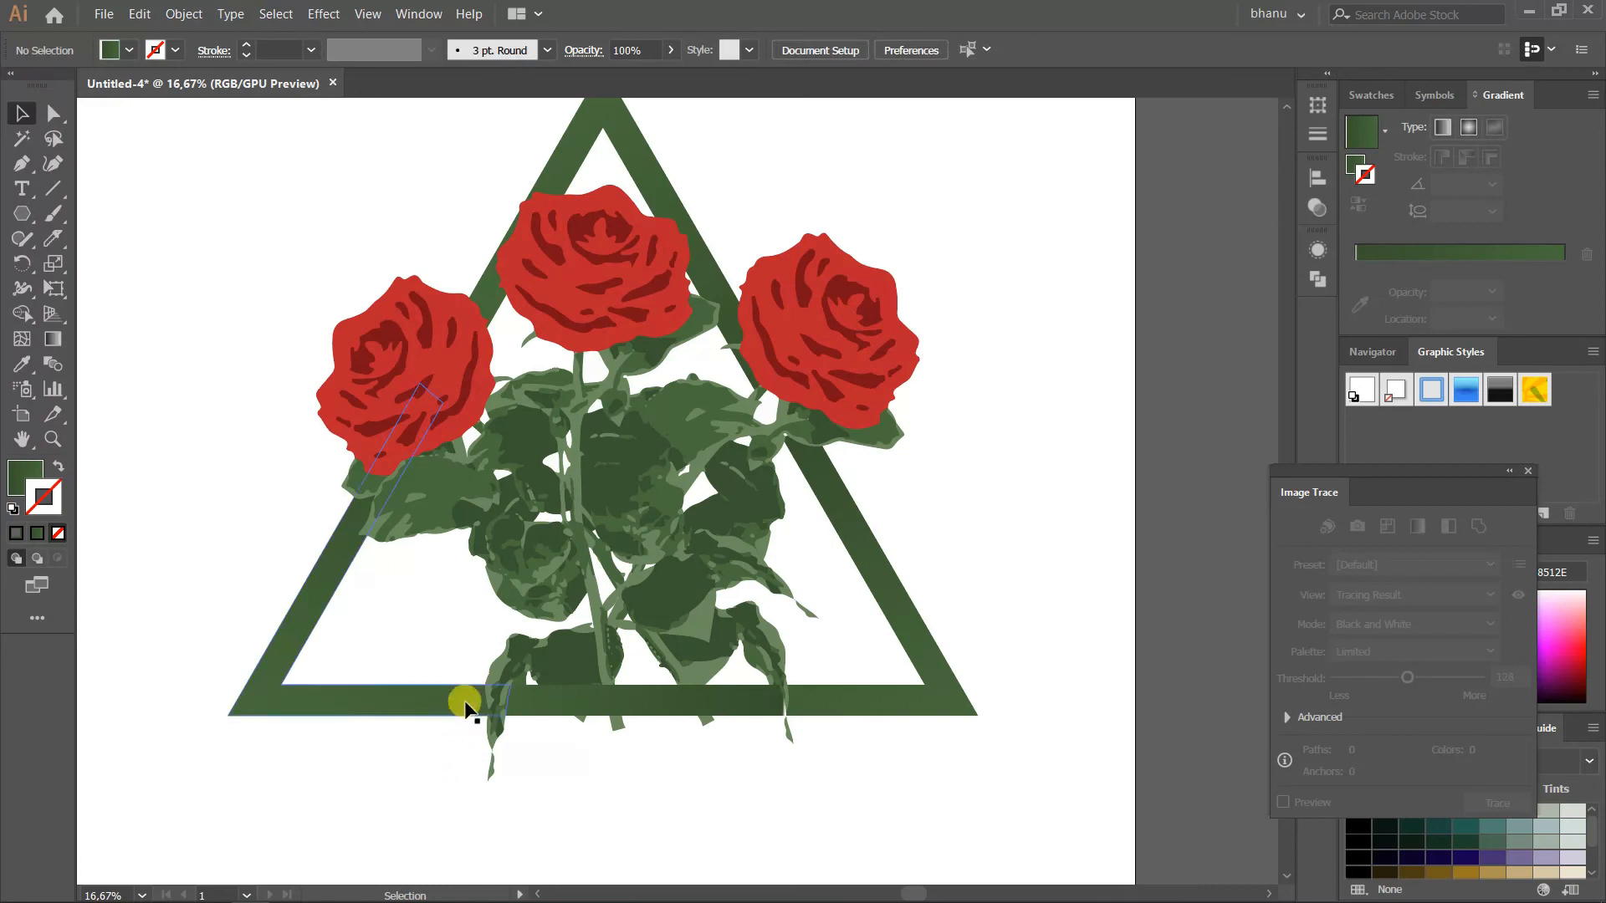
Move the whole artwork slightly upwards on the artboard, keeping it centred horizontally, and reselect it
scroll(649, 616, up, 1)
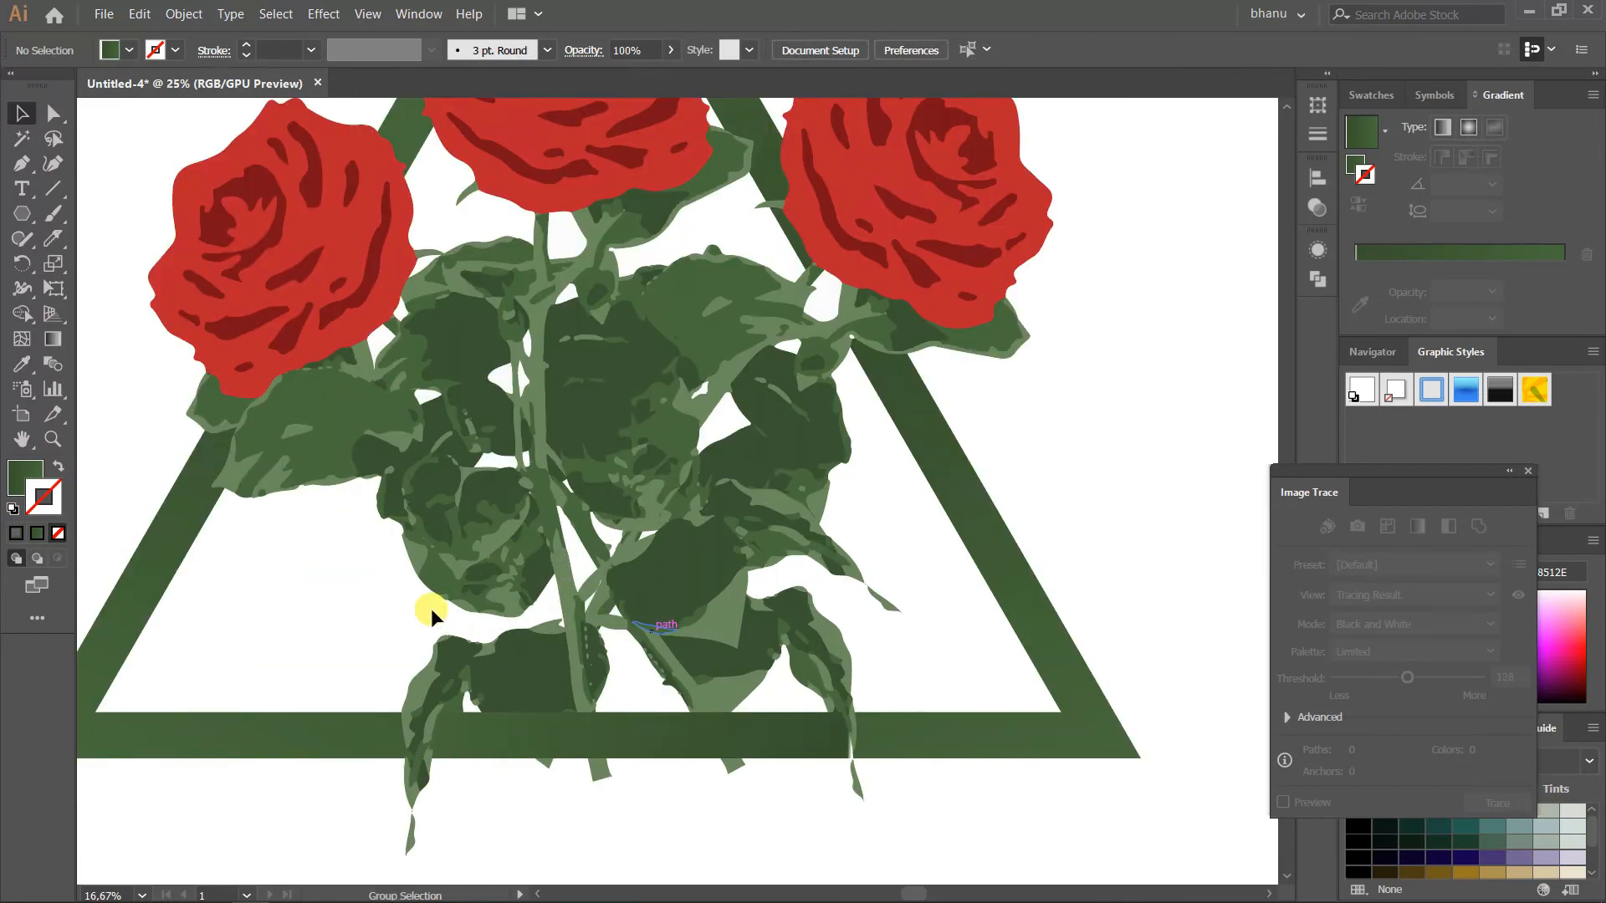
key(ctrl+a)
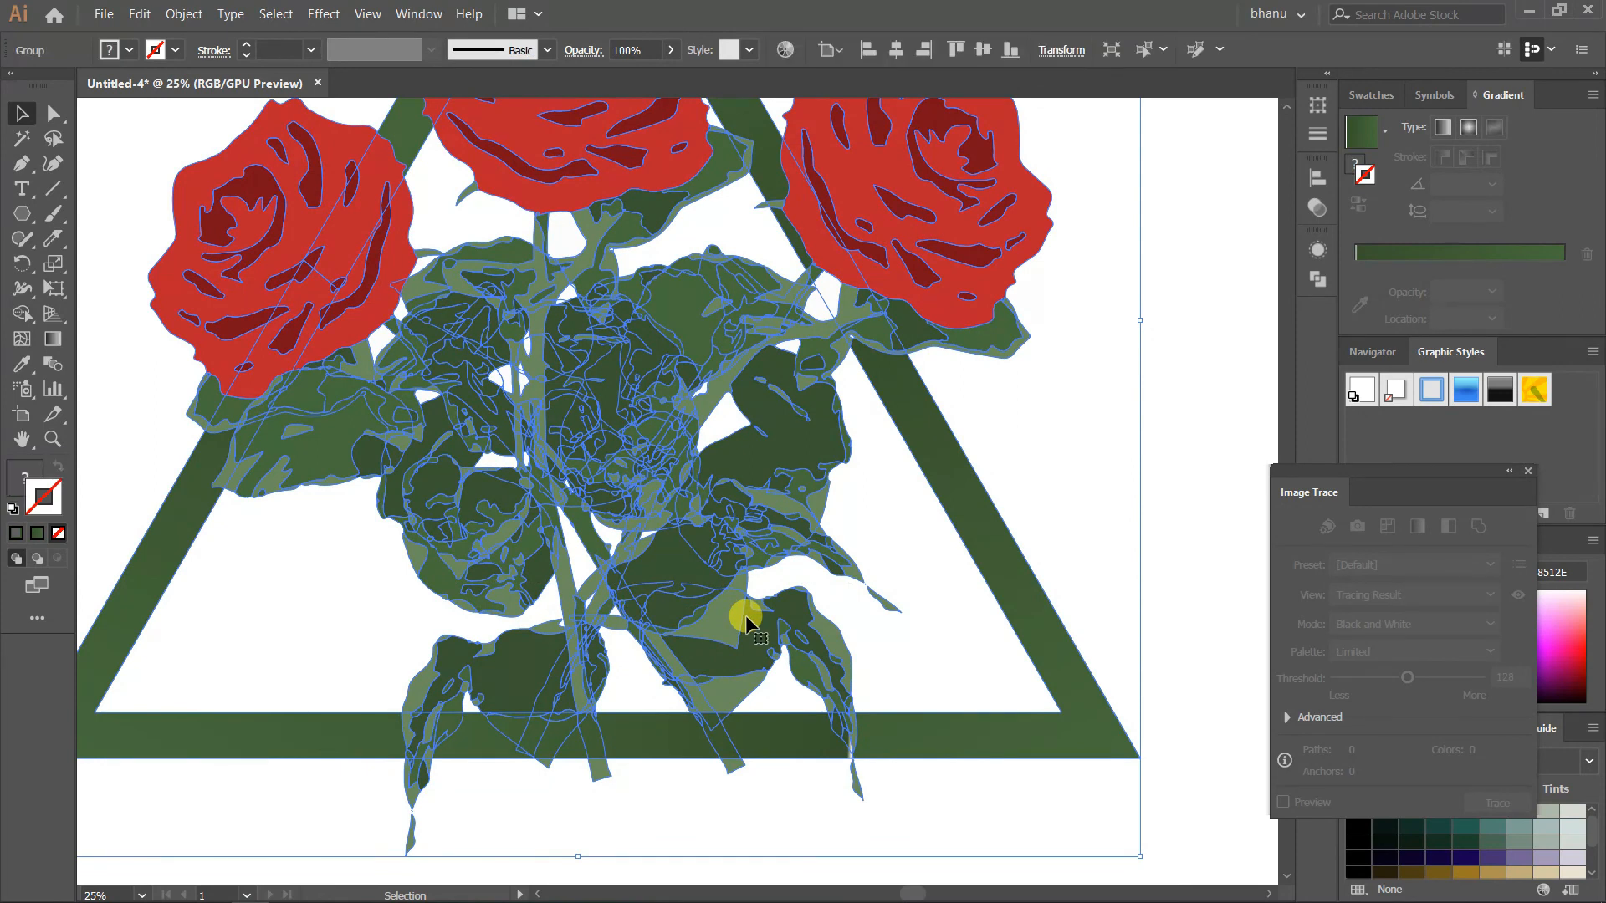
drag(731, 626, 724, 592)
scroll(685, 616, down, 2)
click(860, 731)
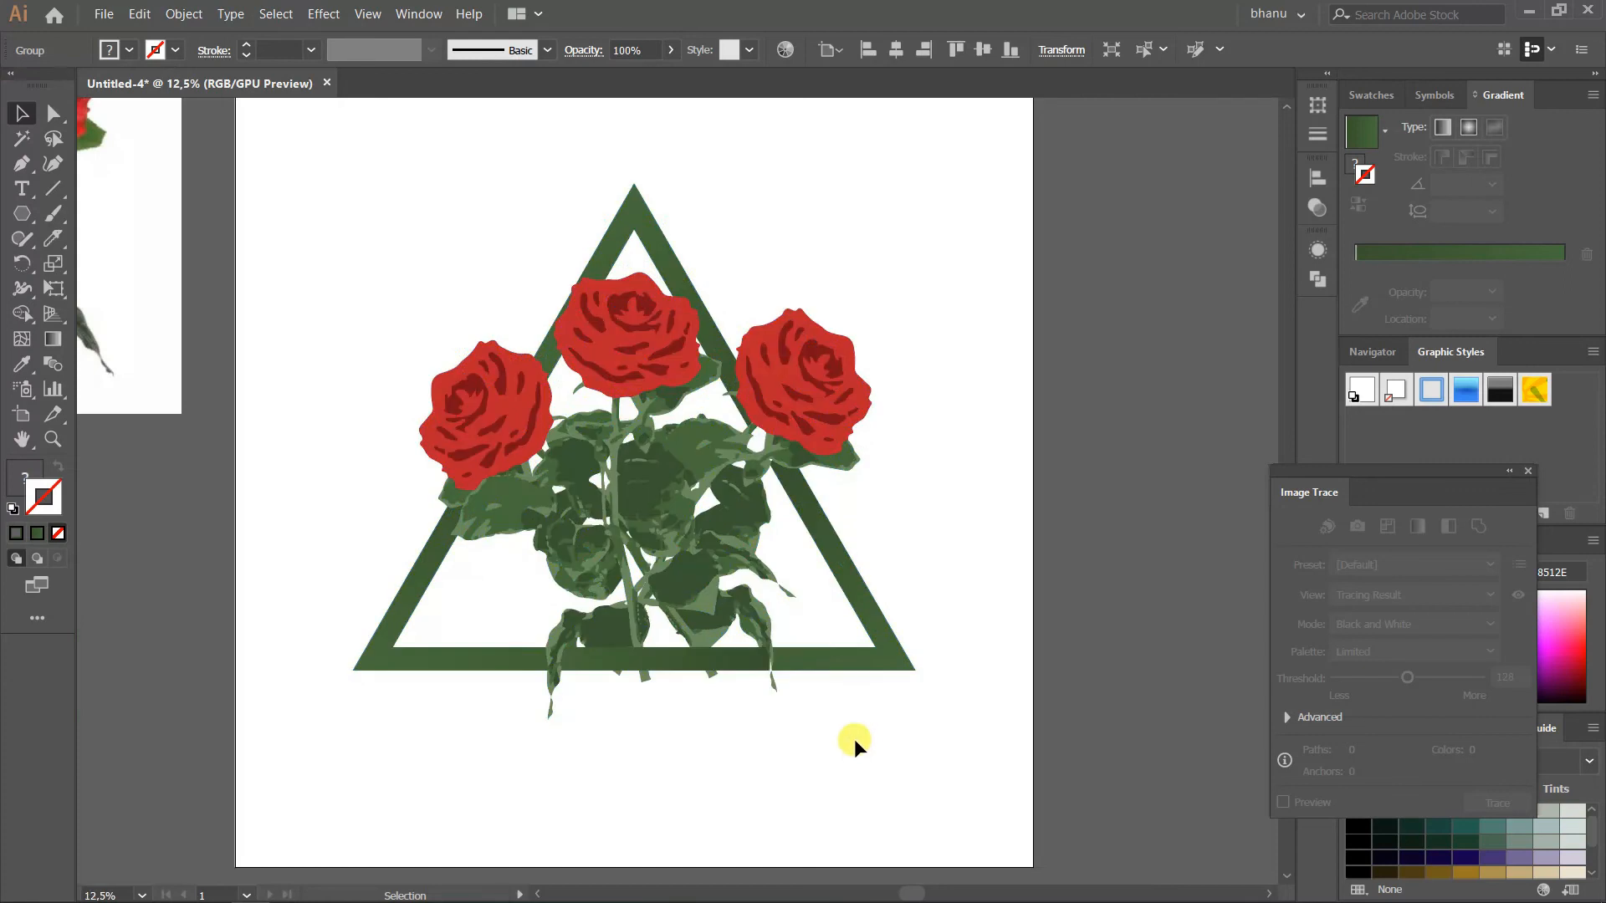
scroll(855, 734, up, 1)
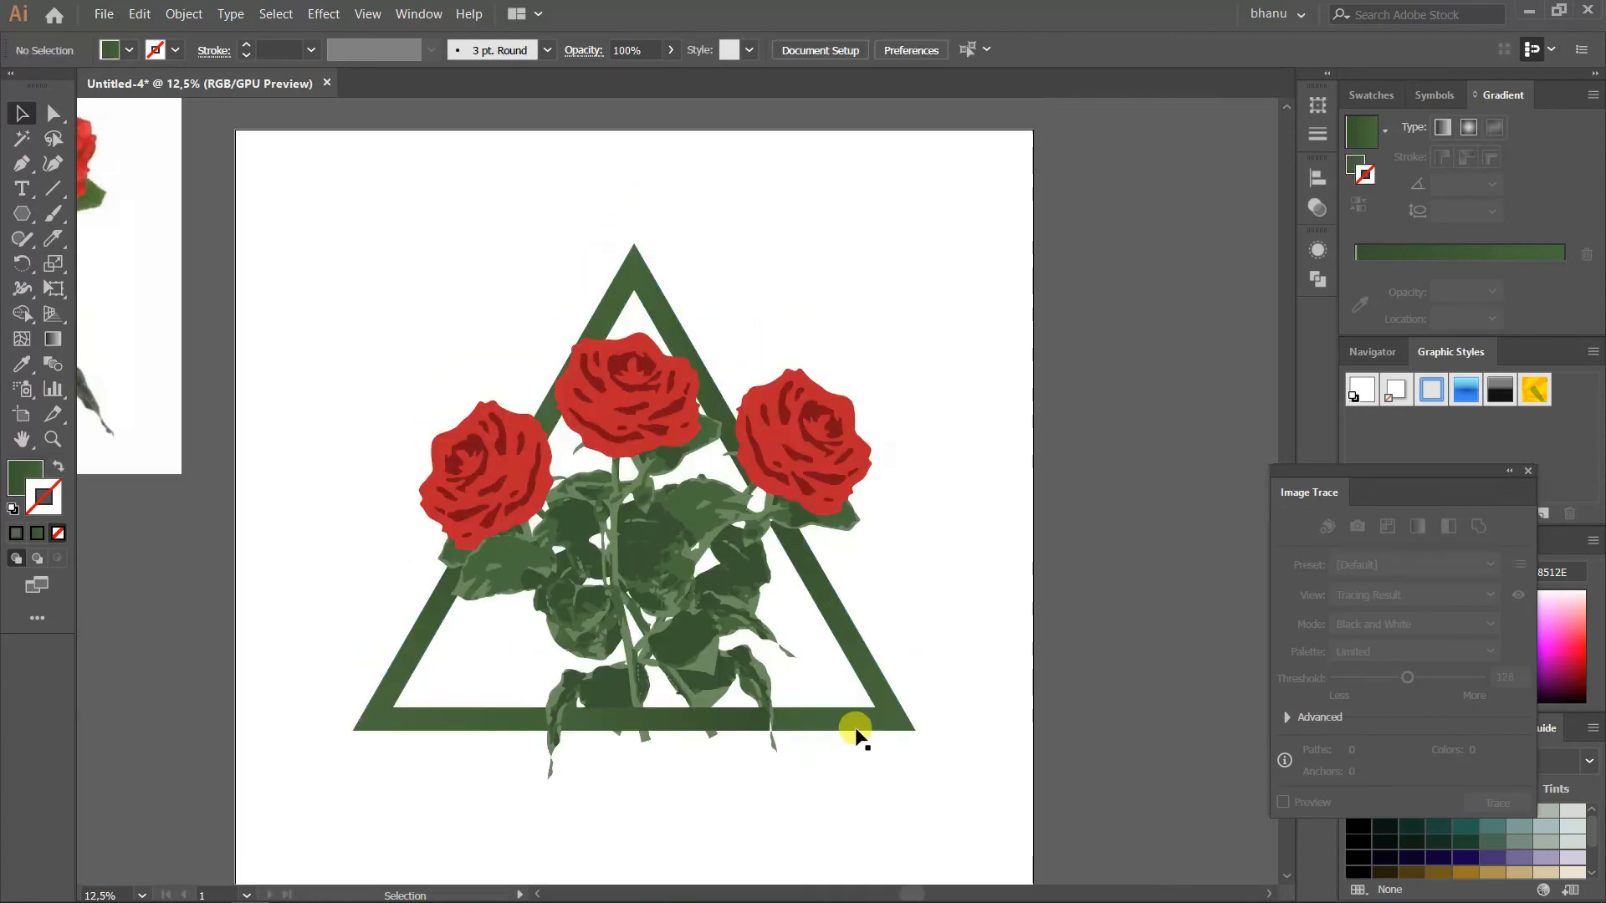
click(665, 620)
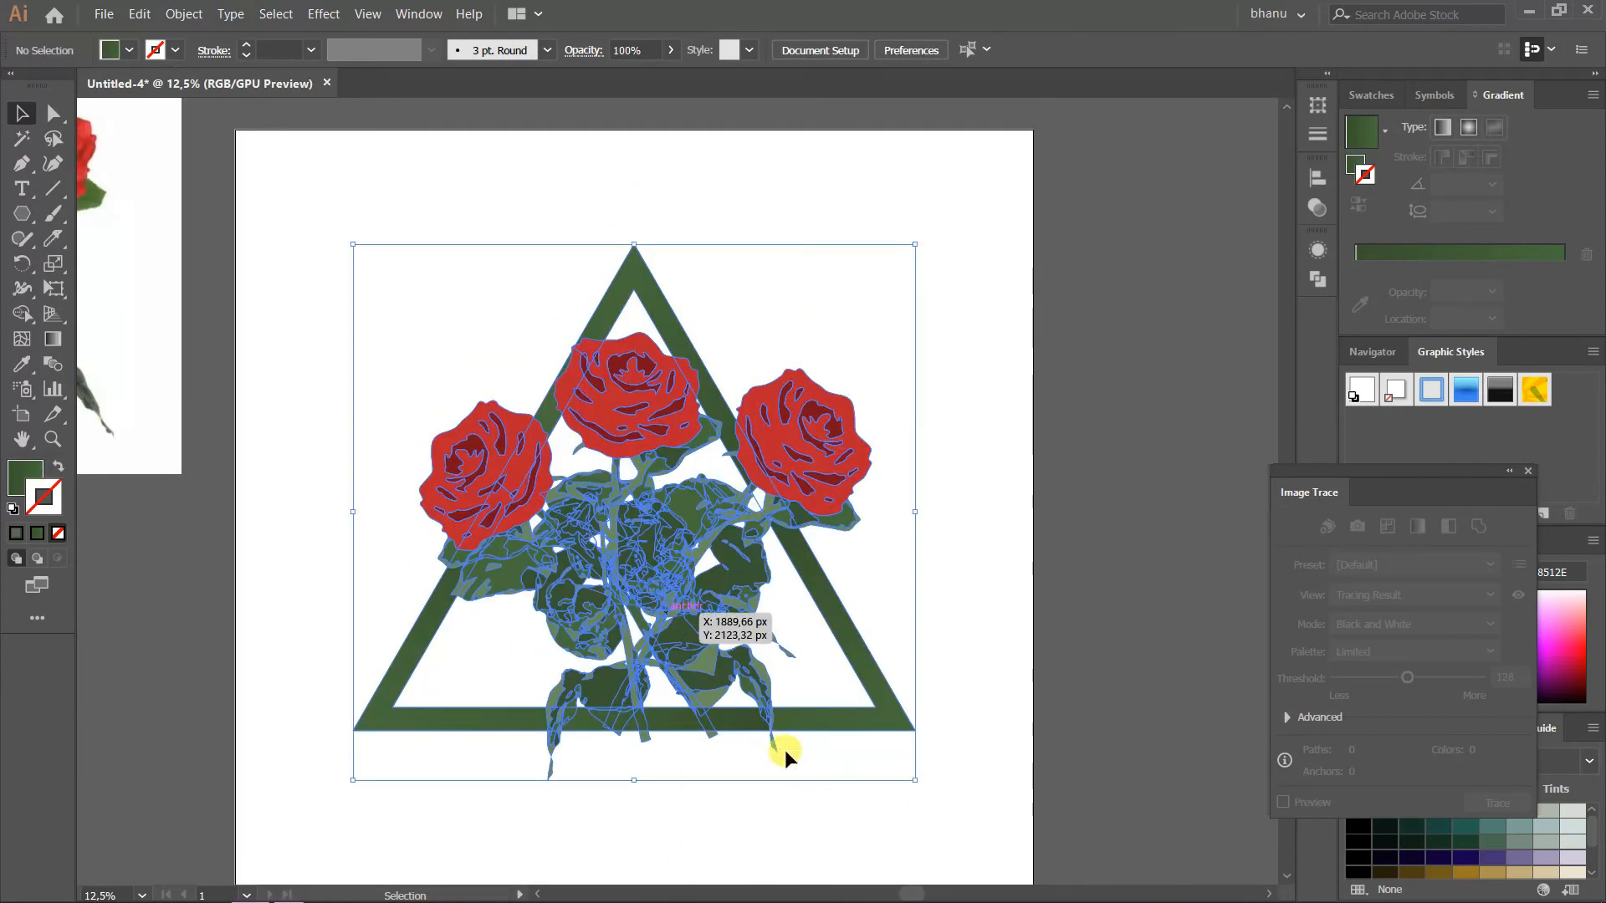